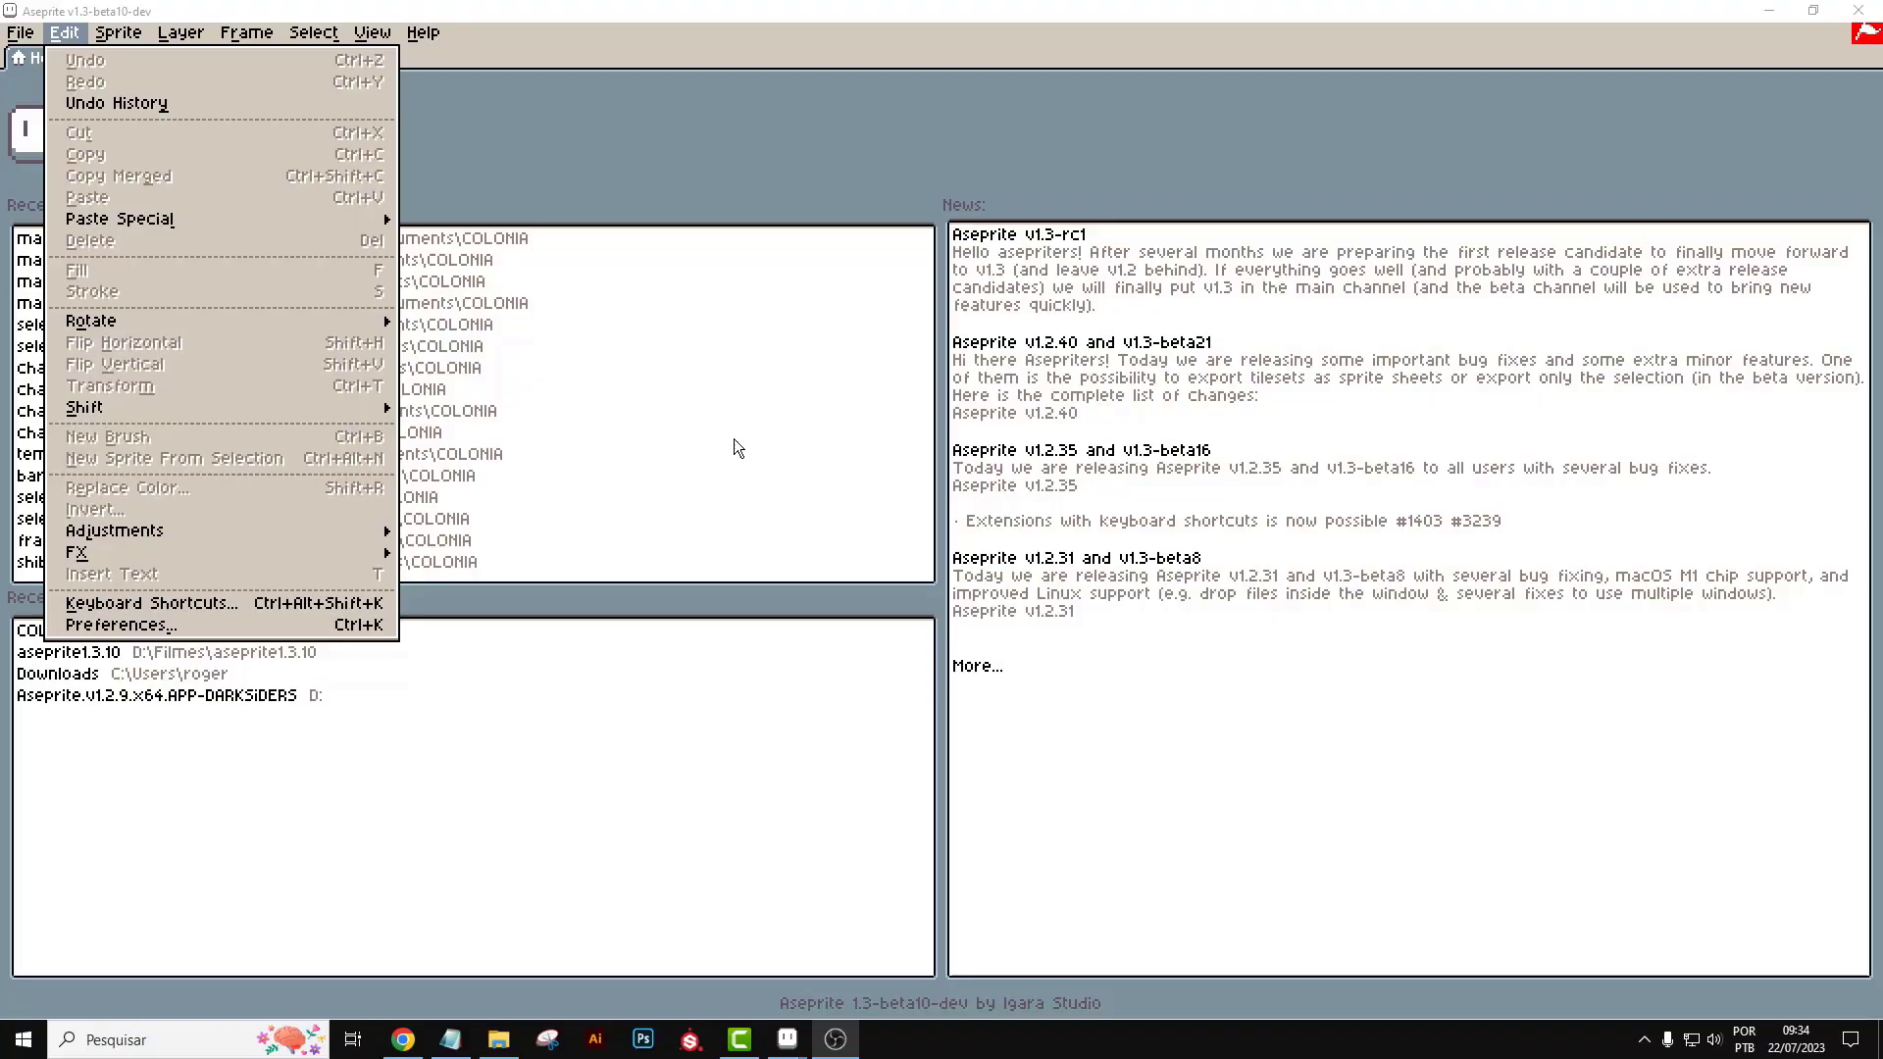
click(423, 32)
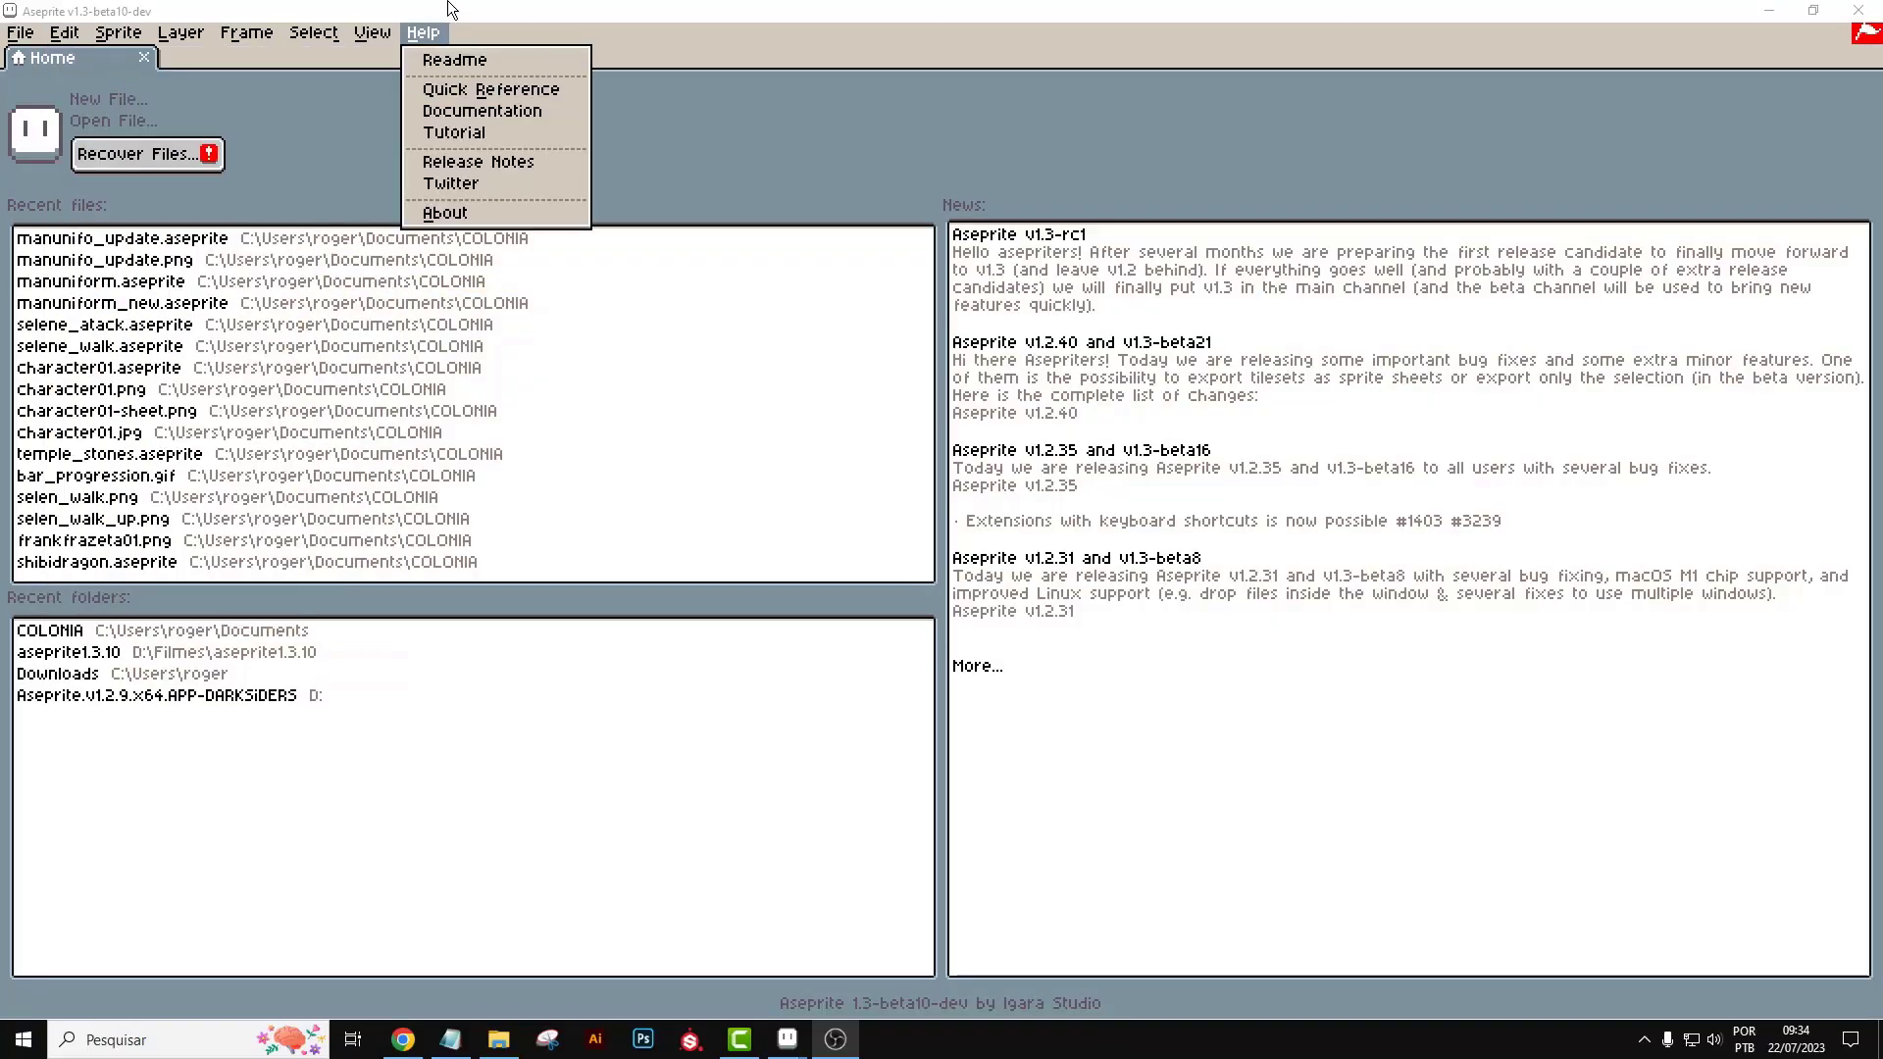
click(445, 4)
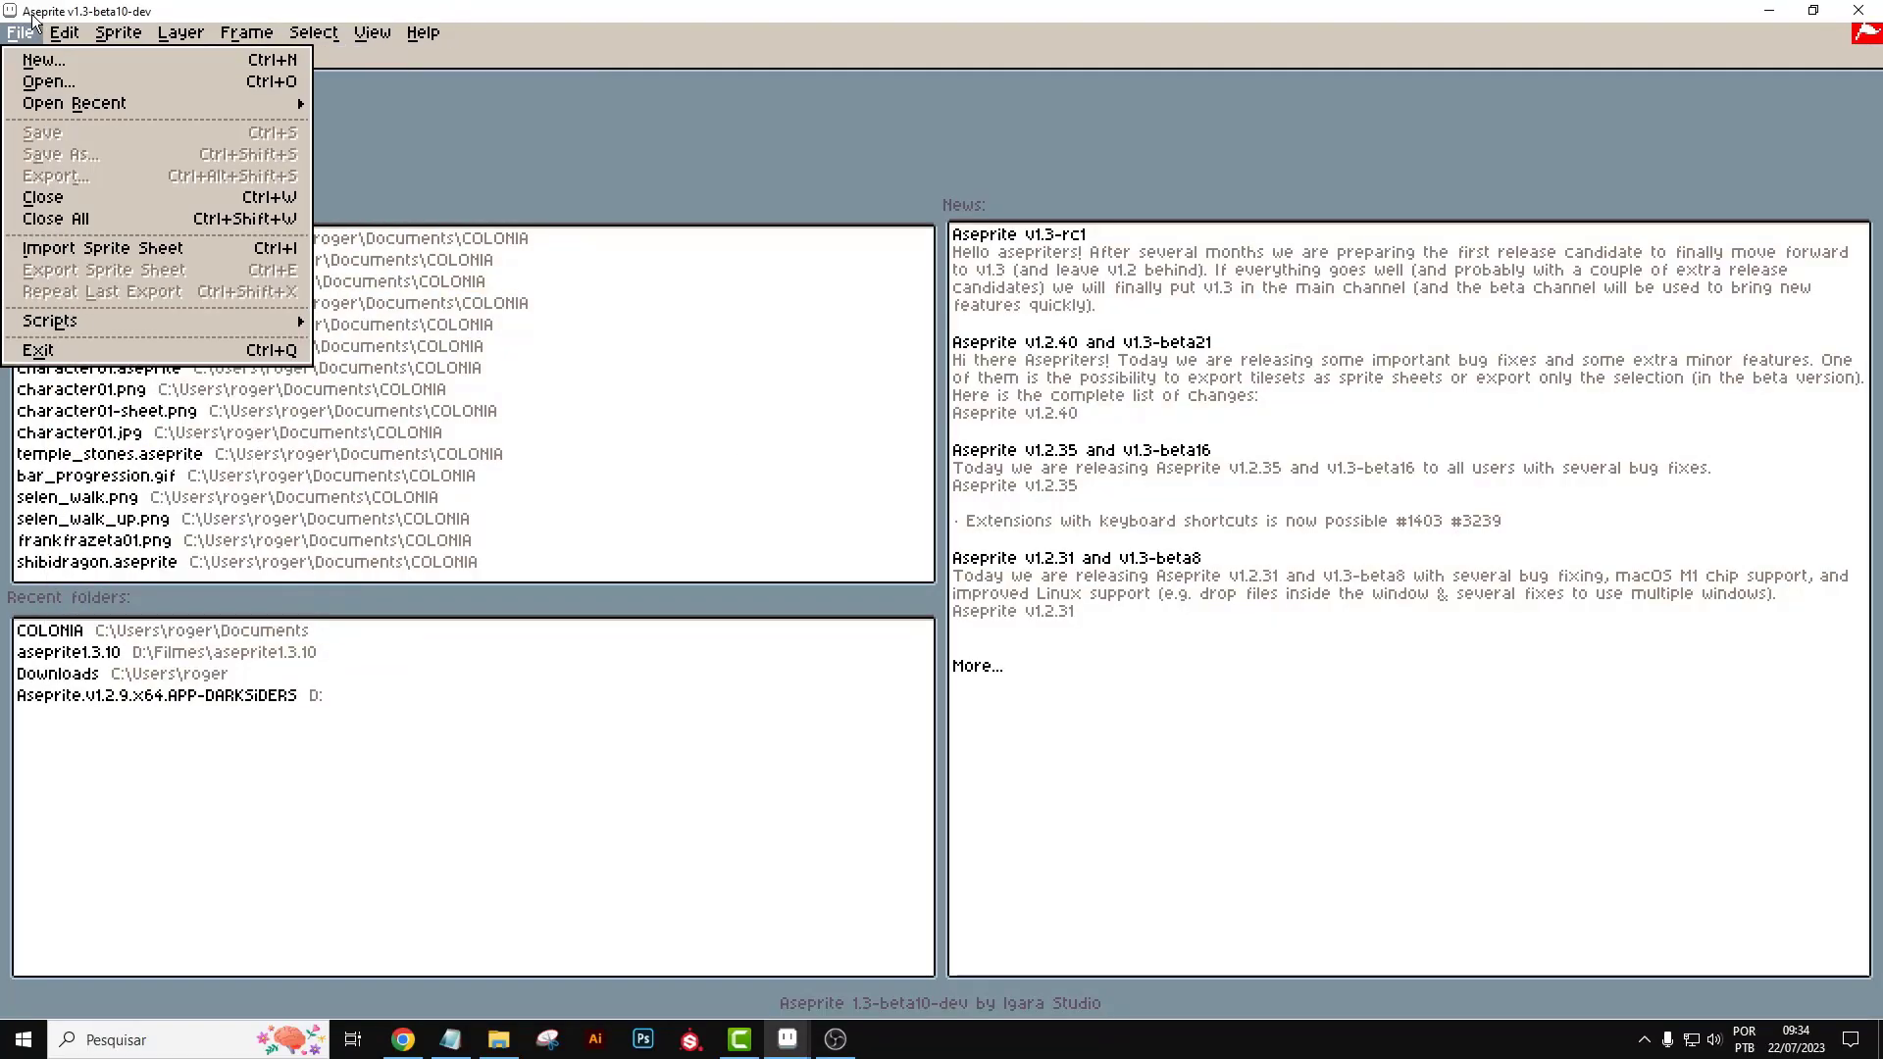
Create a new RGBA sprite, 300 px wide and 300 px high, with a transparent background
click(32, 56)
click(21, 32)
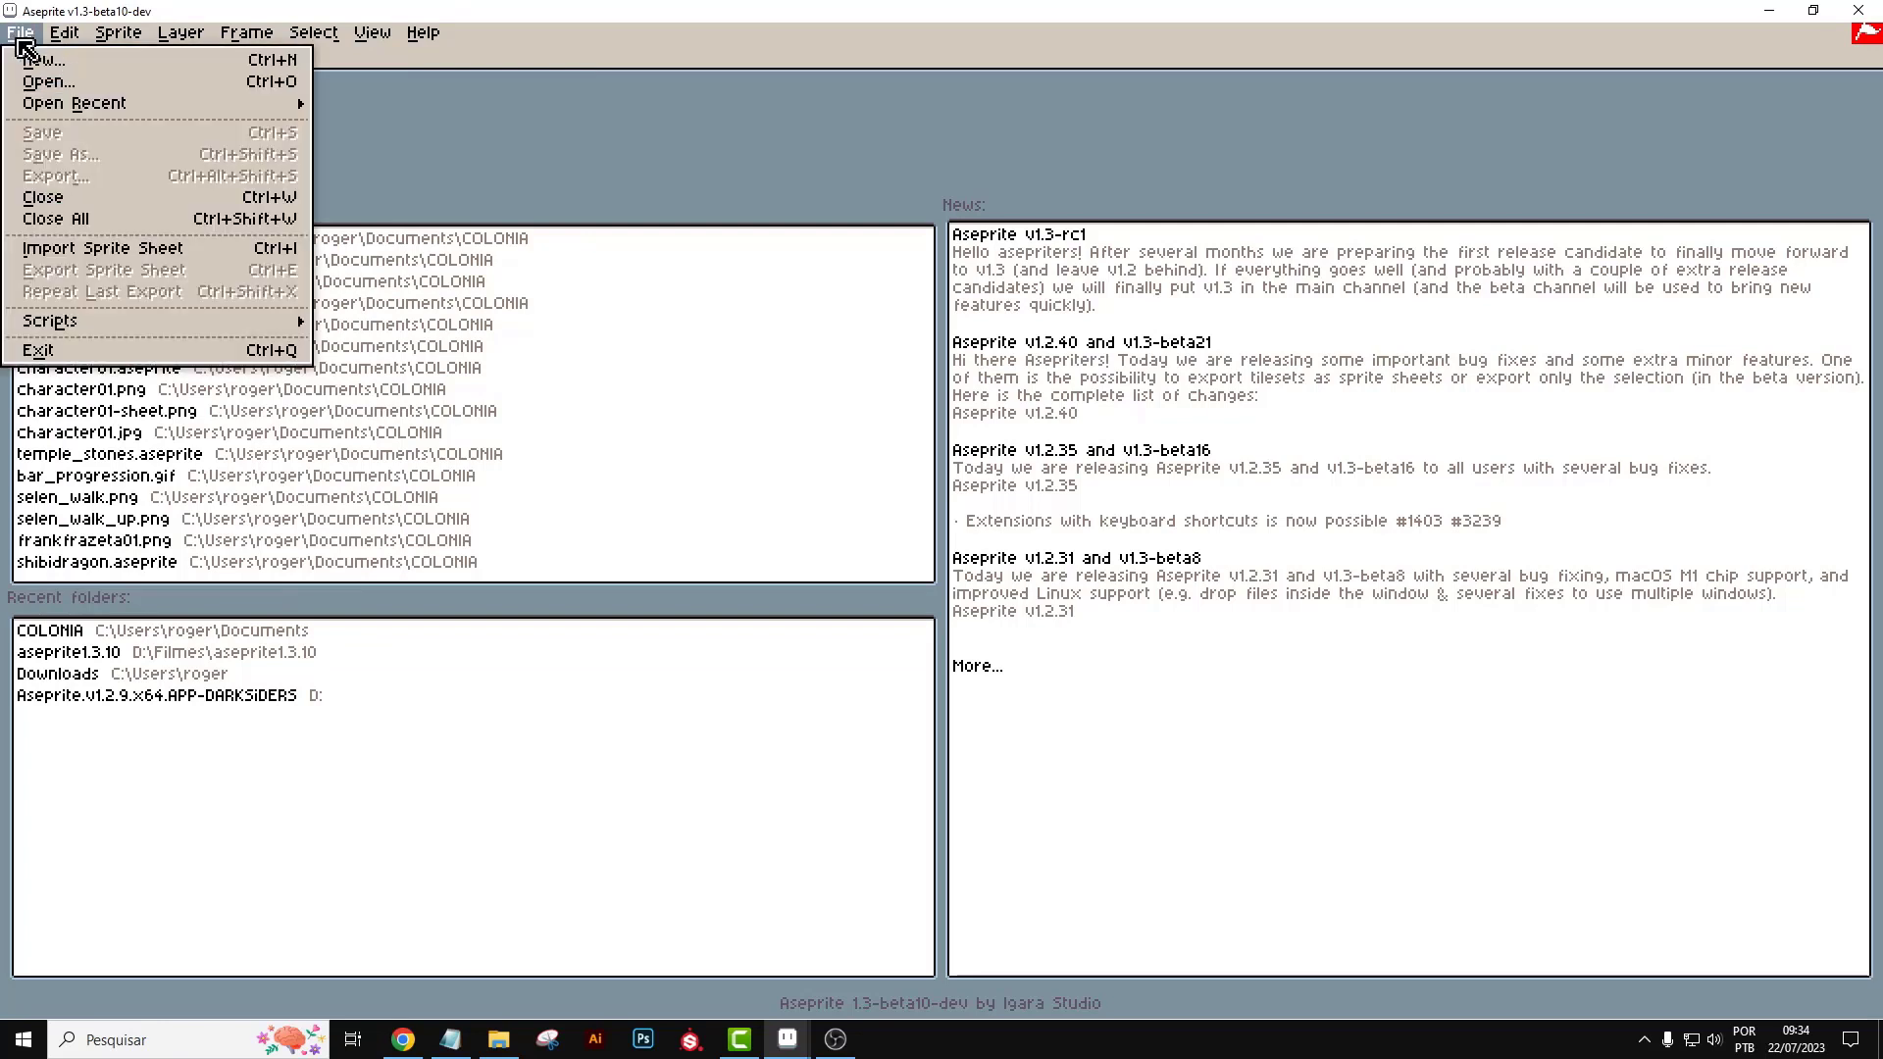
click(39, 53)
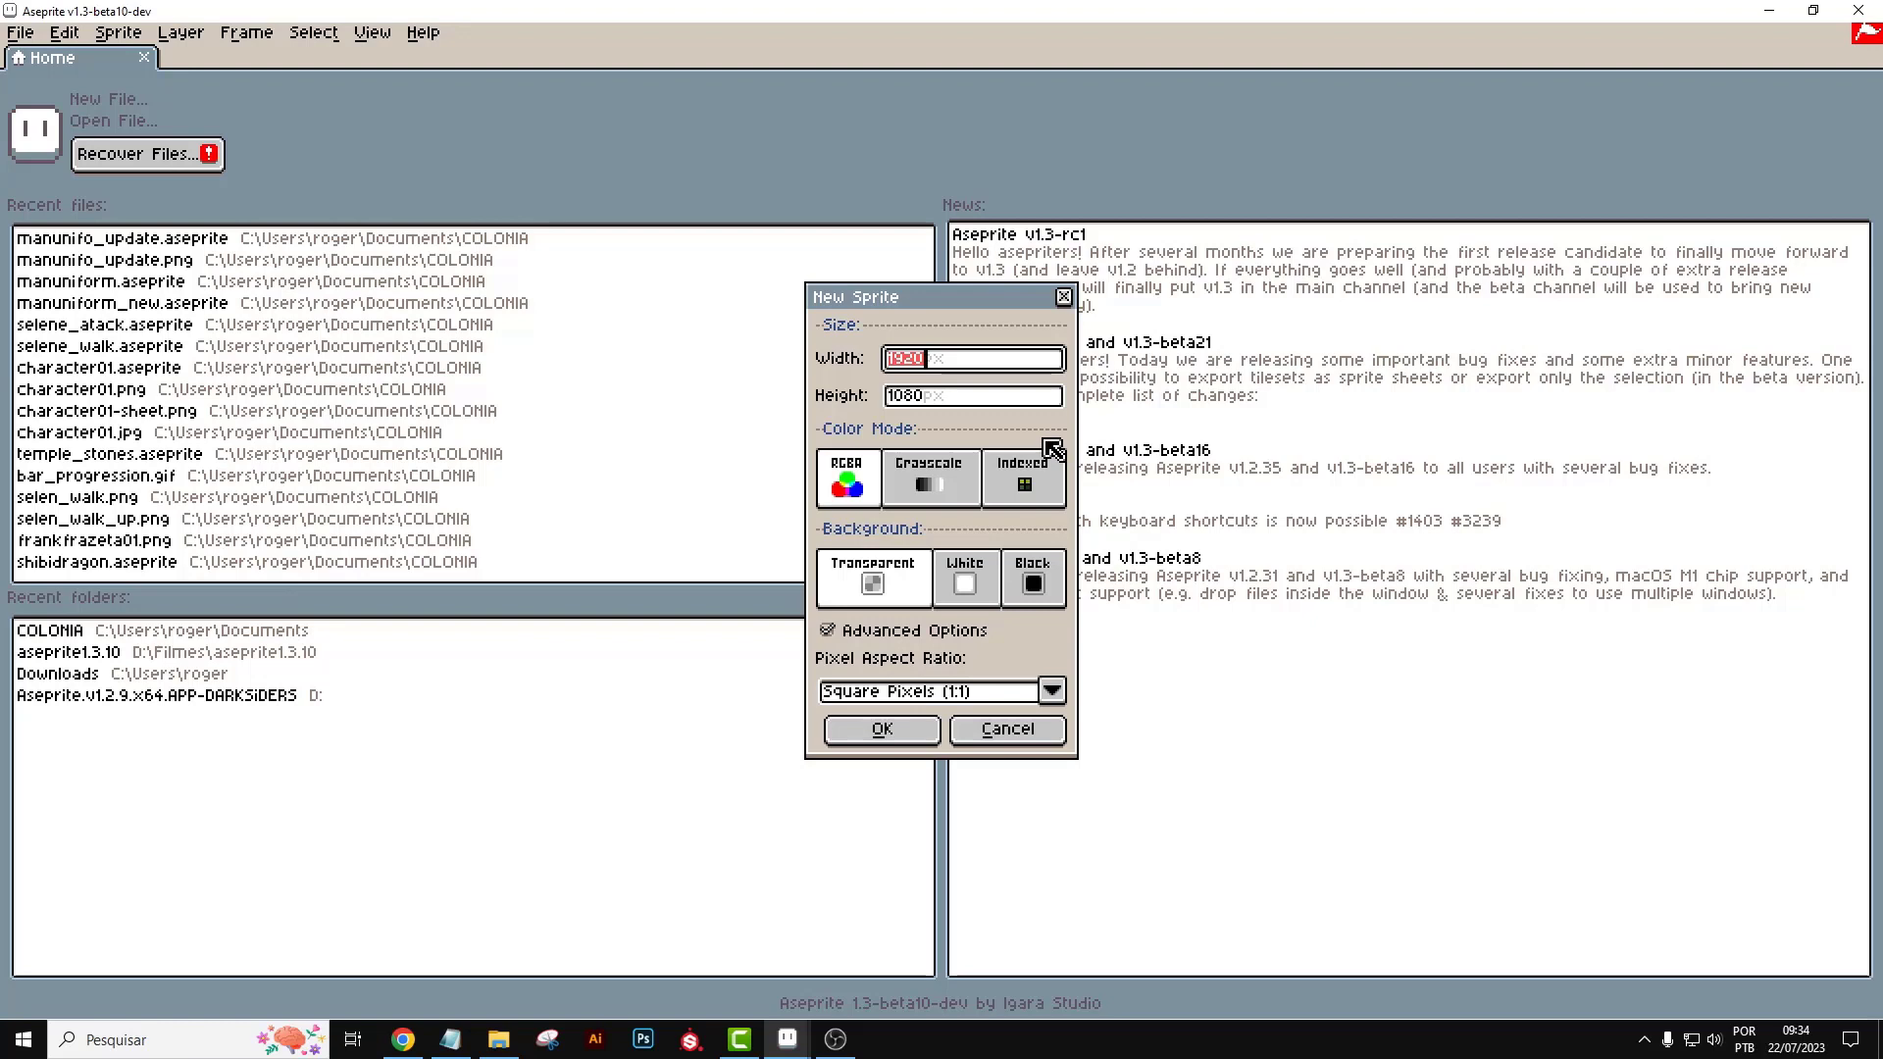
text(300)
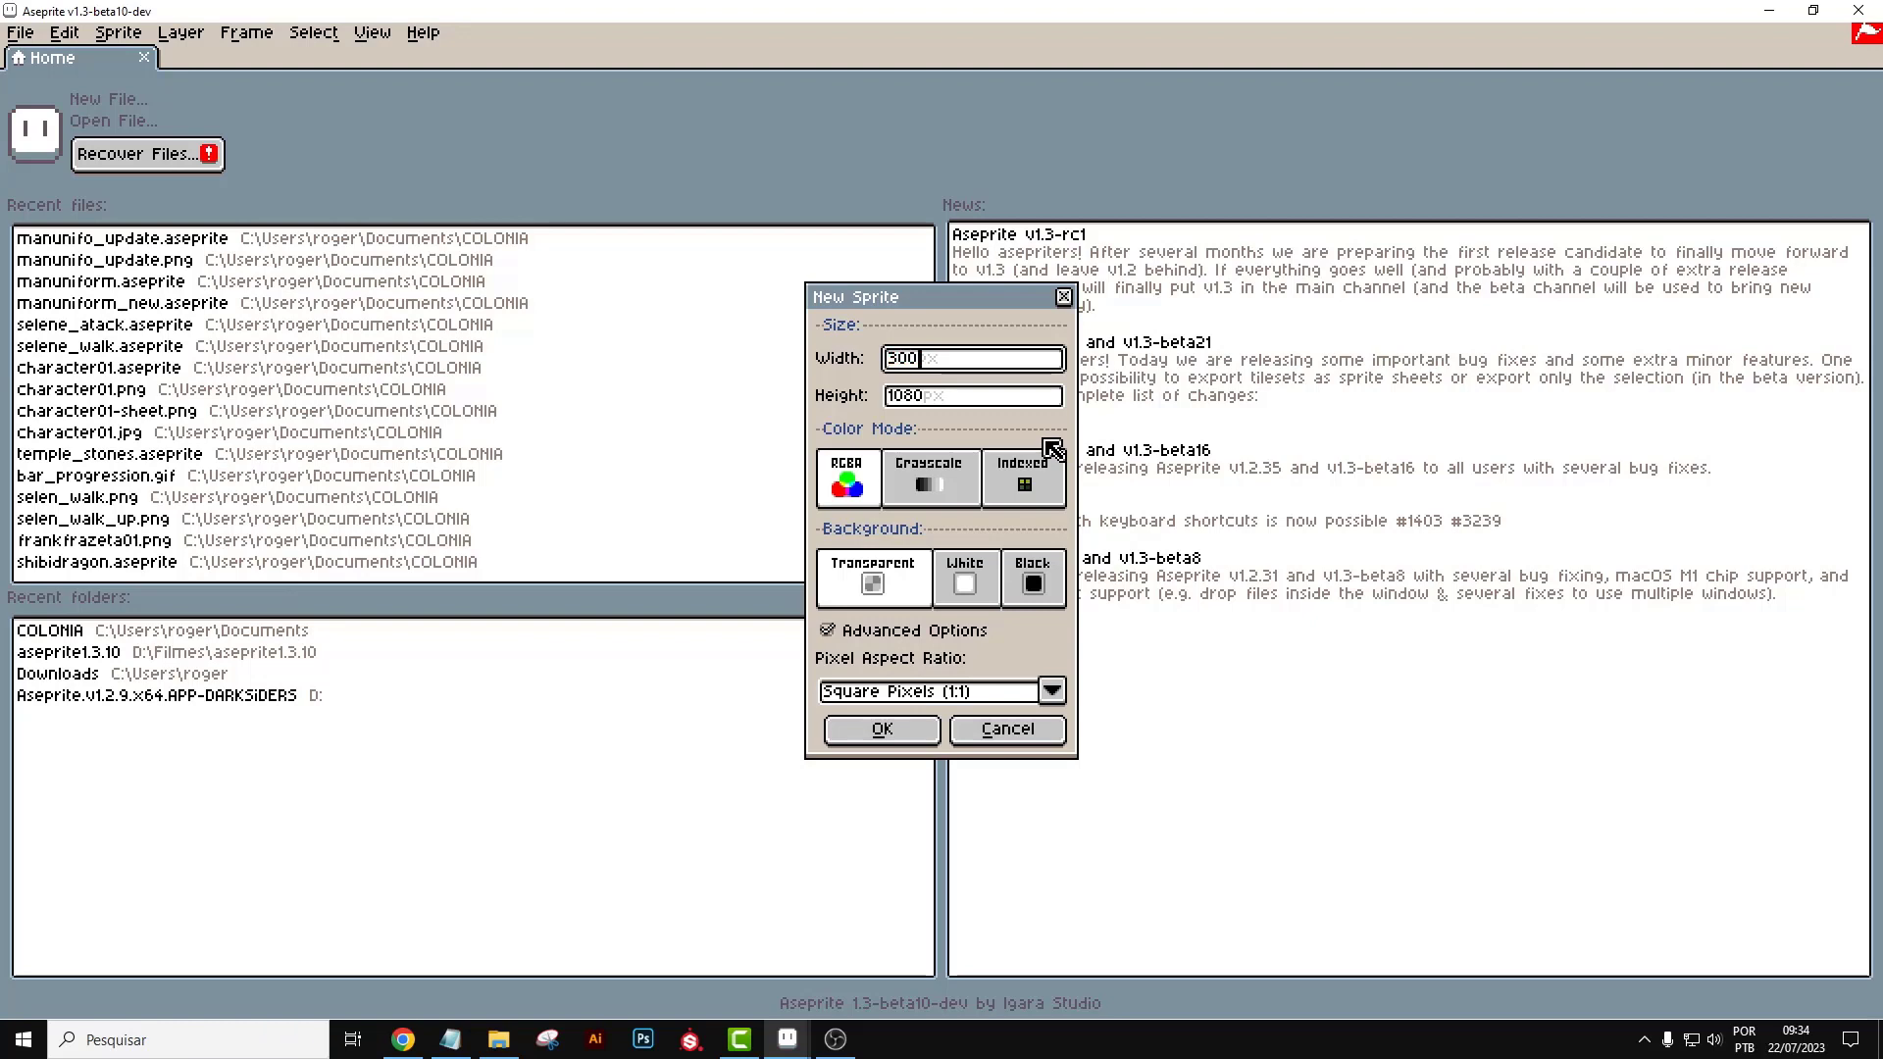
click(898, 403)
text(30)
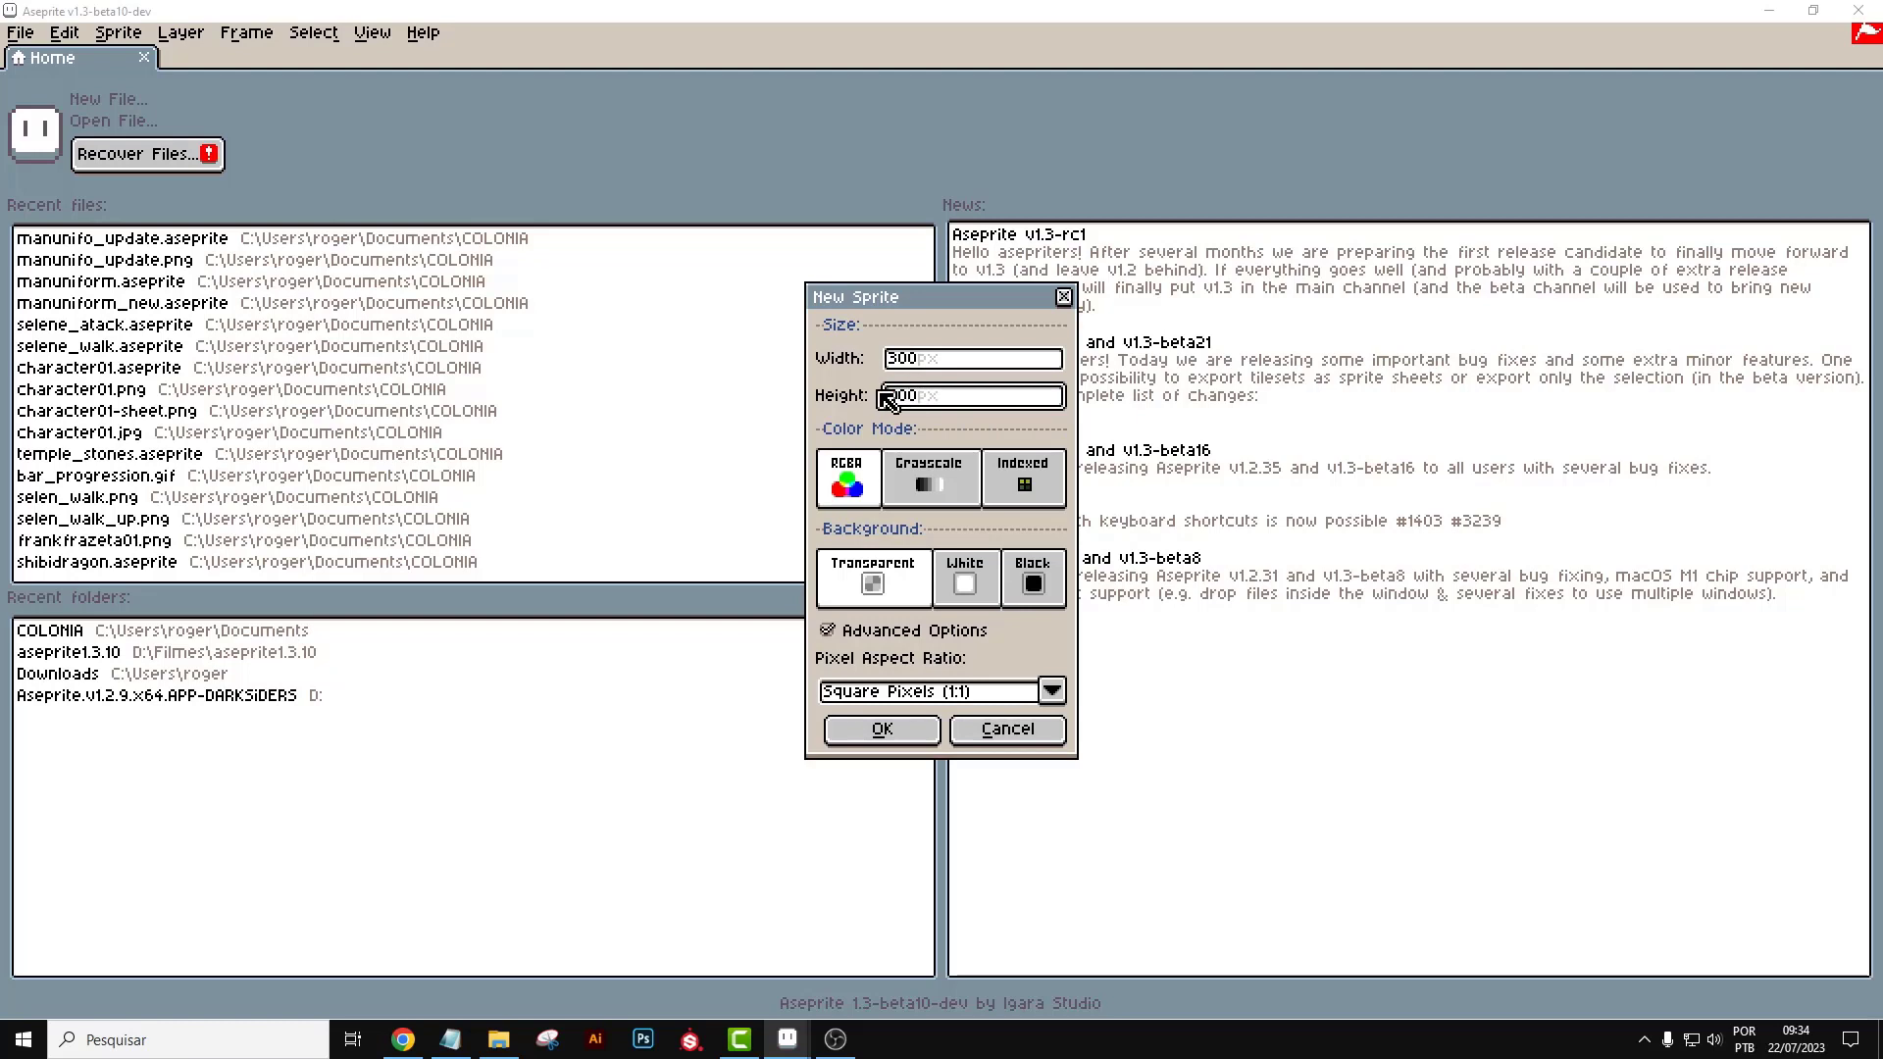
click(912, 731)
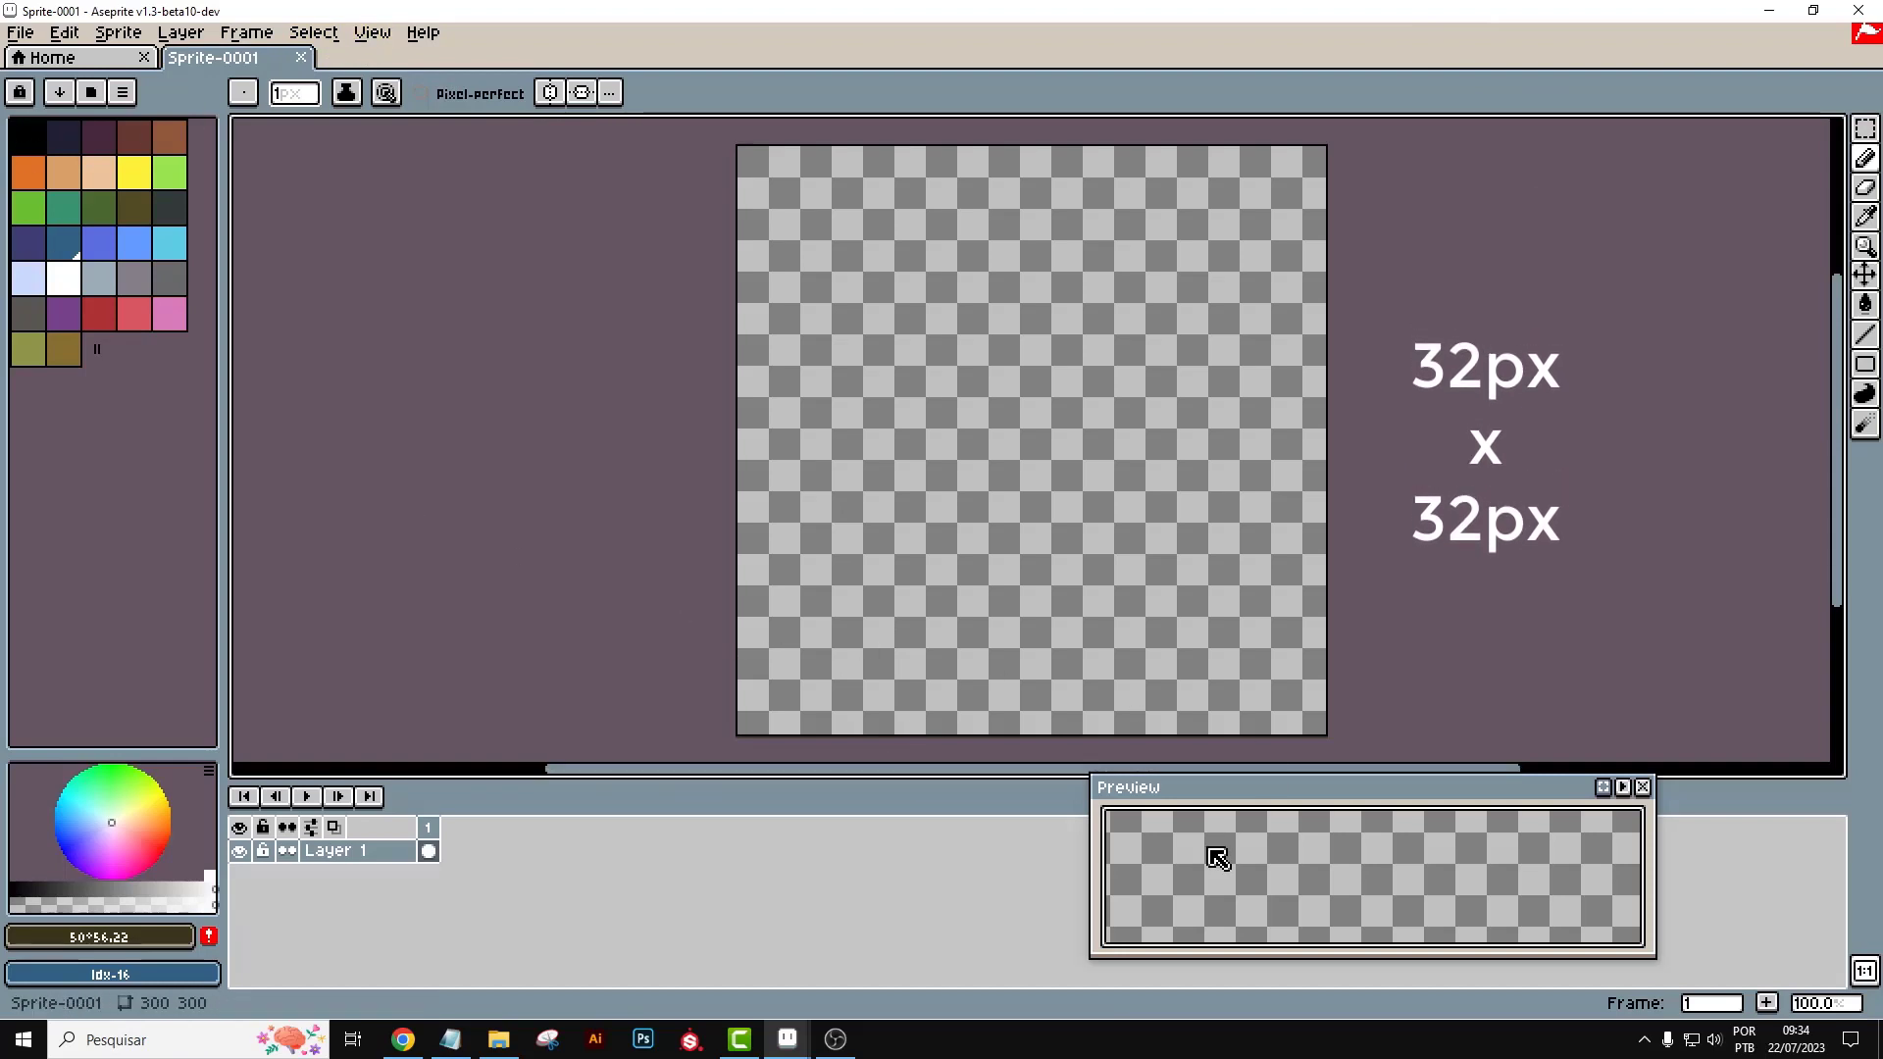
Set the grid's width and height to 32 px
click(373, 32)
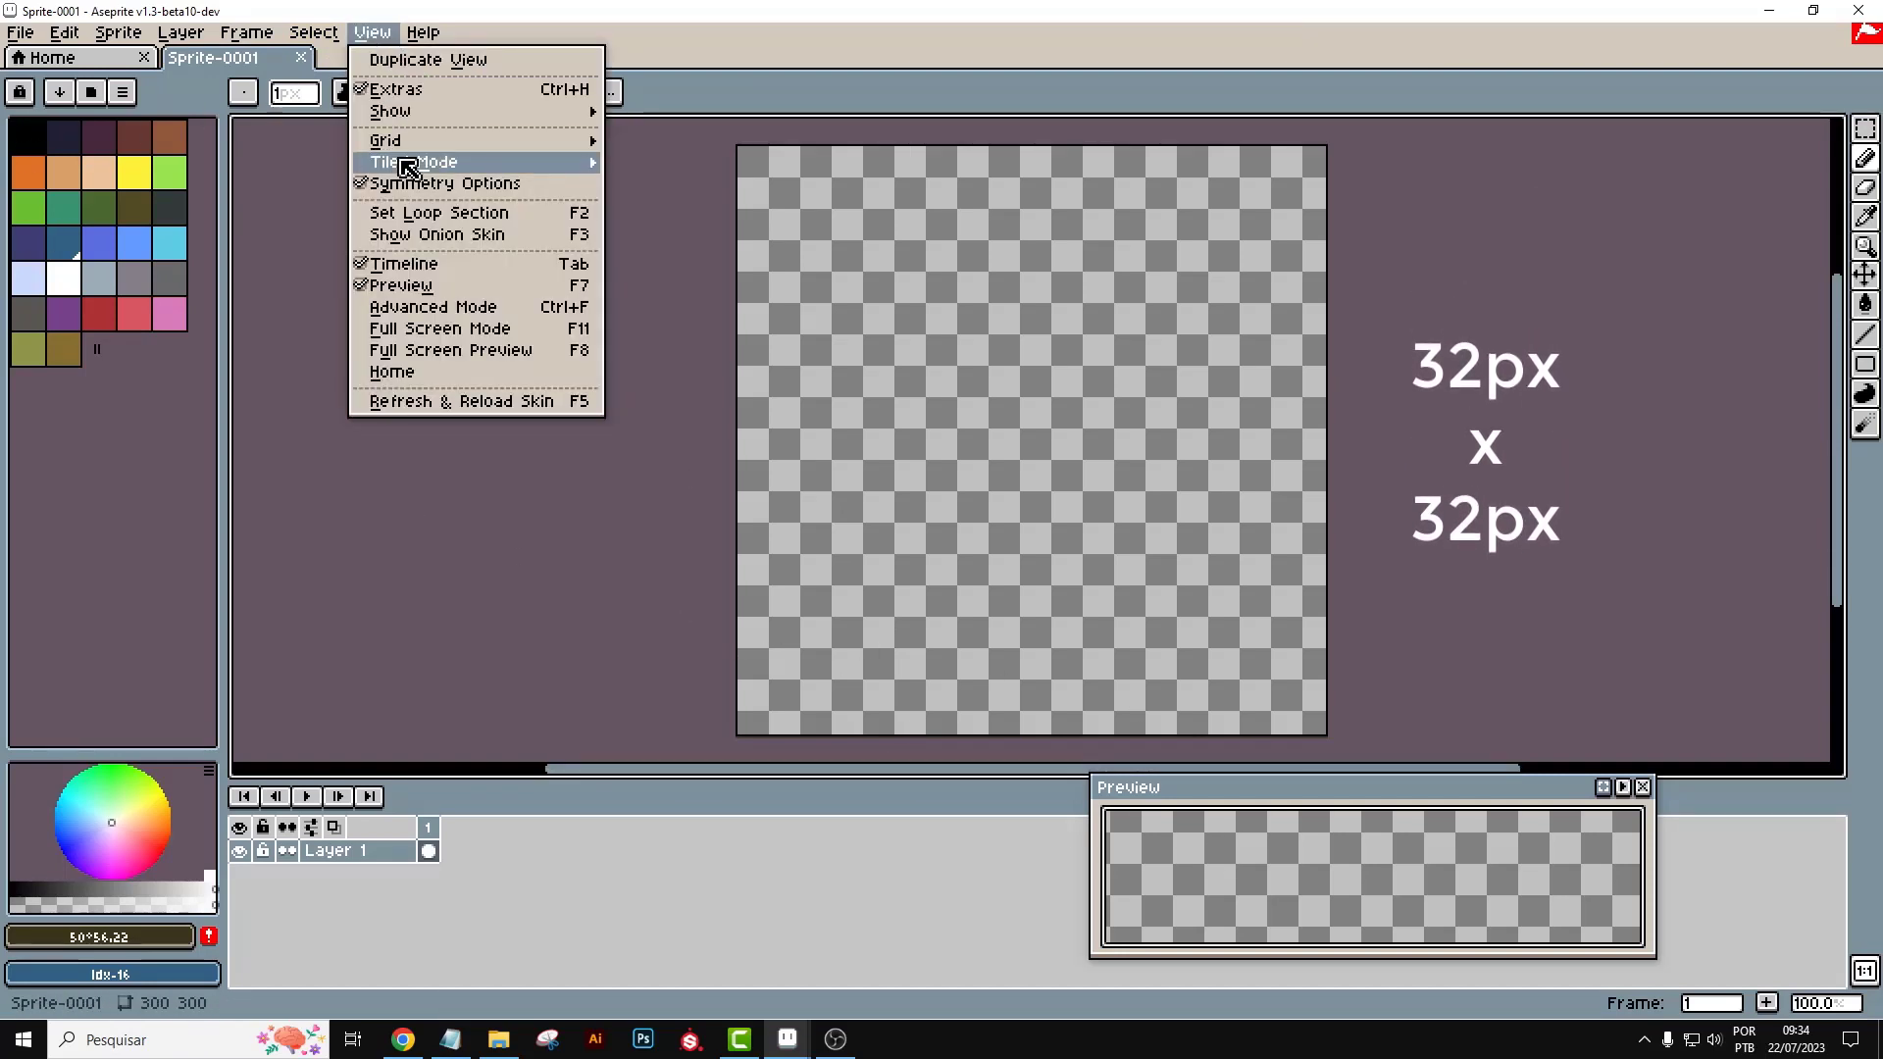
mouse_move(397, 144)
click(672, 140)
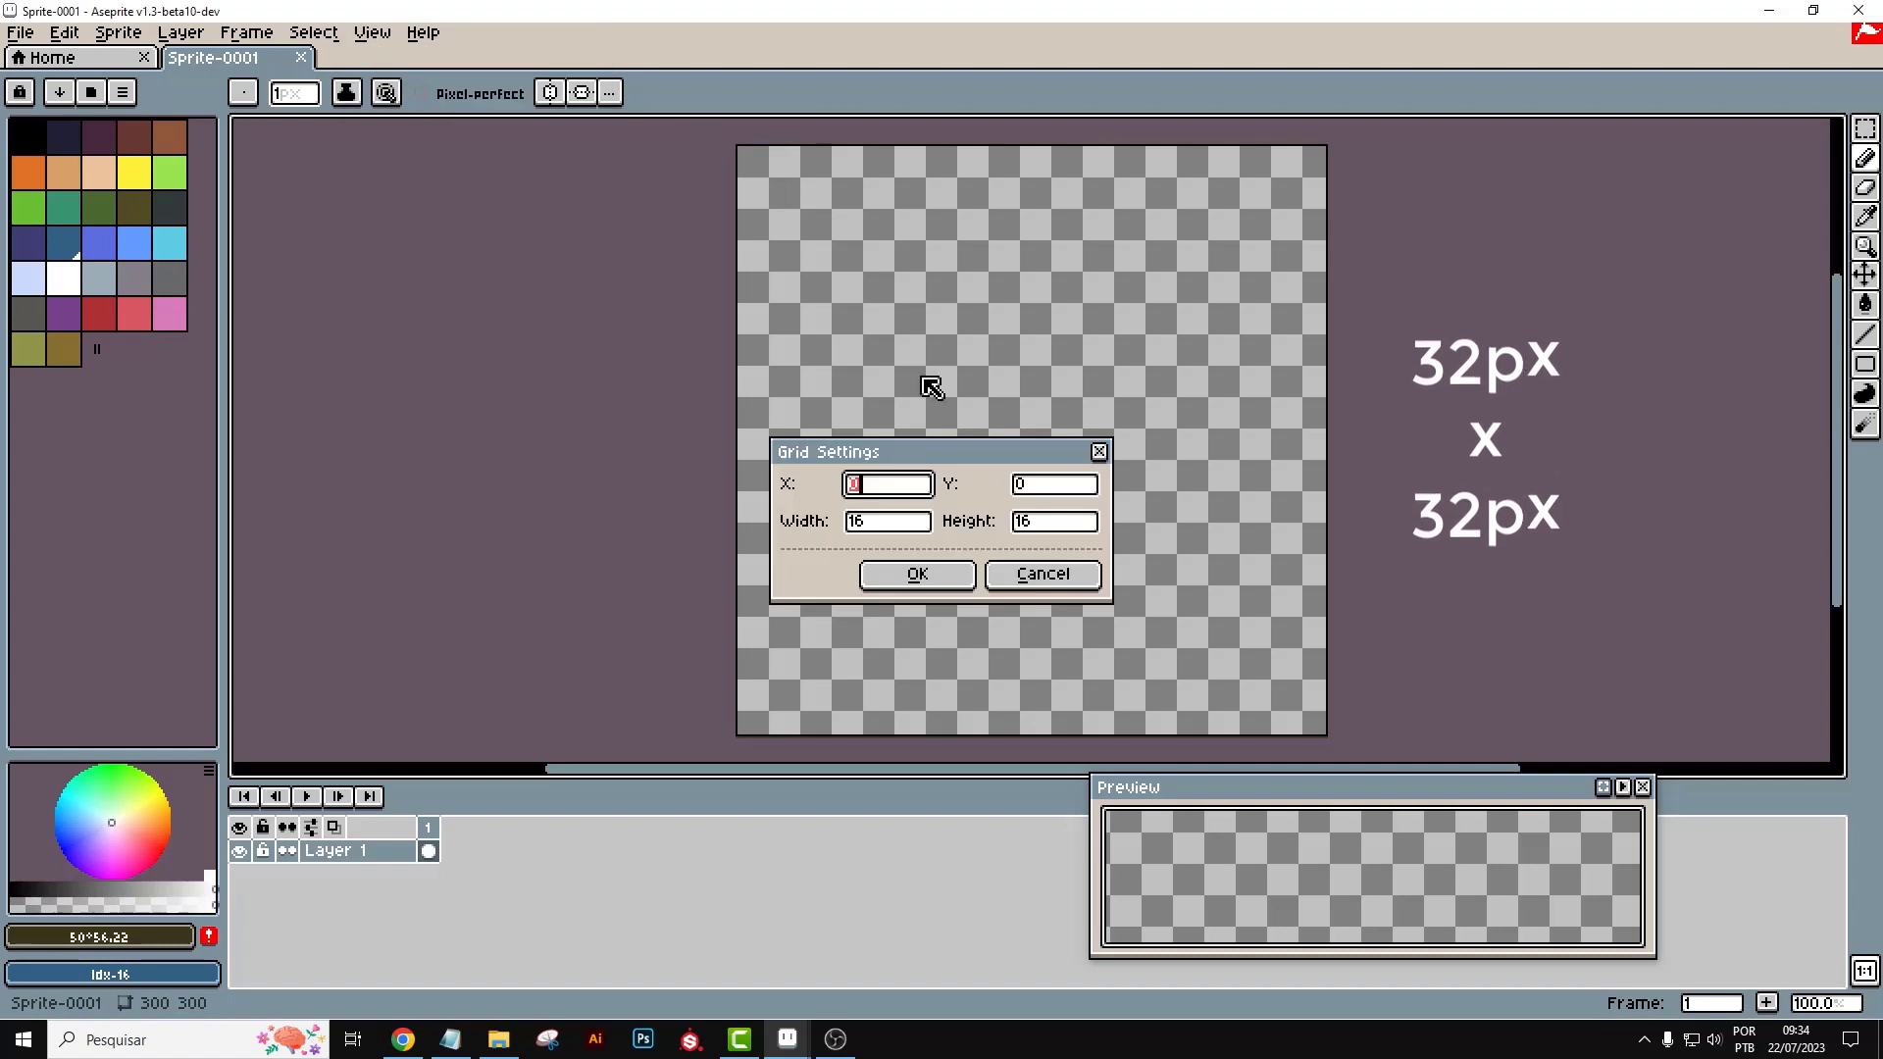
click(883, 521)
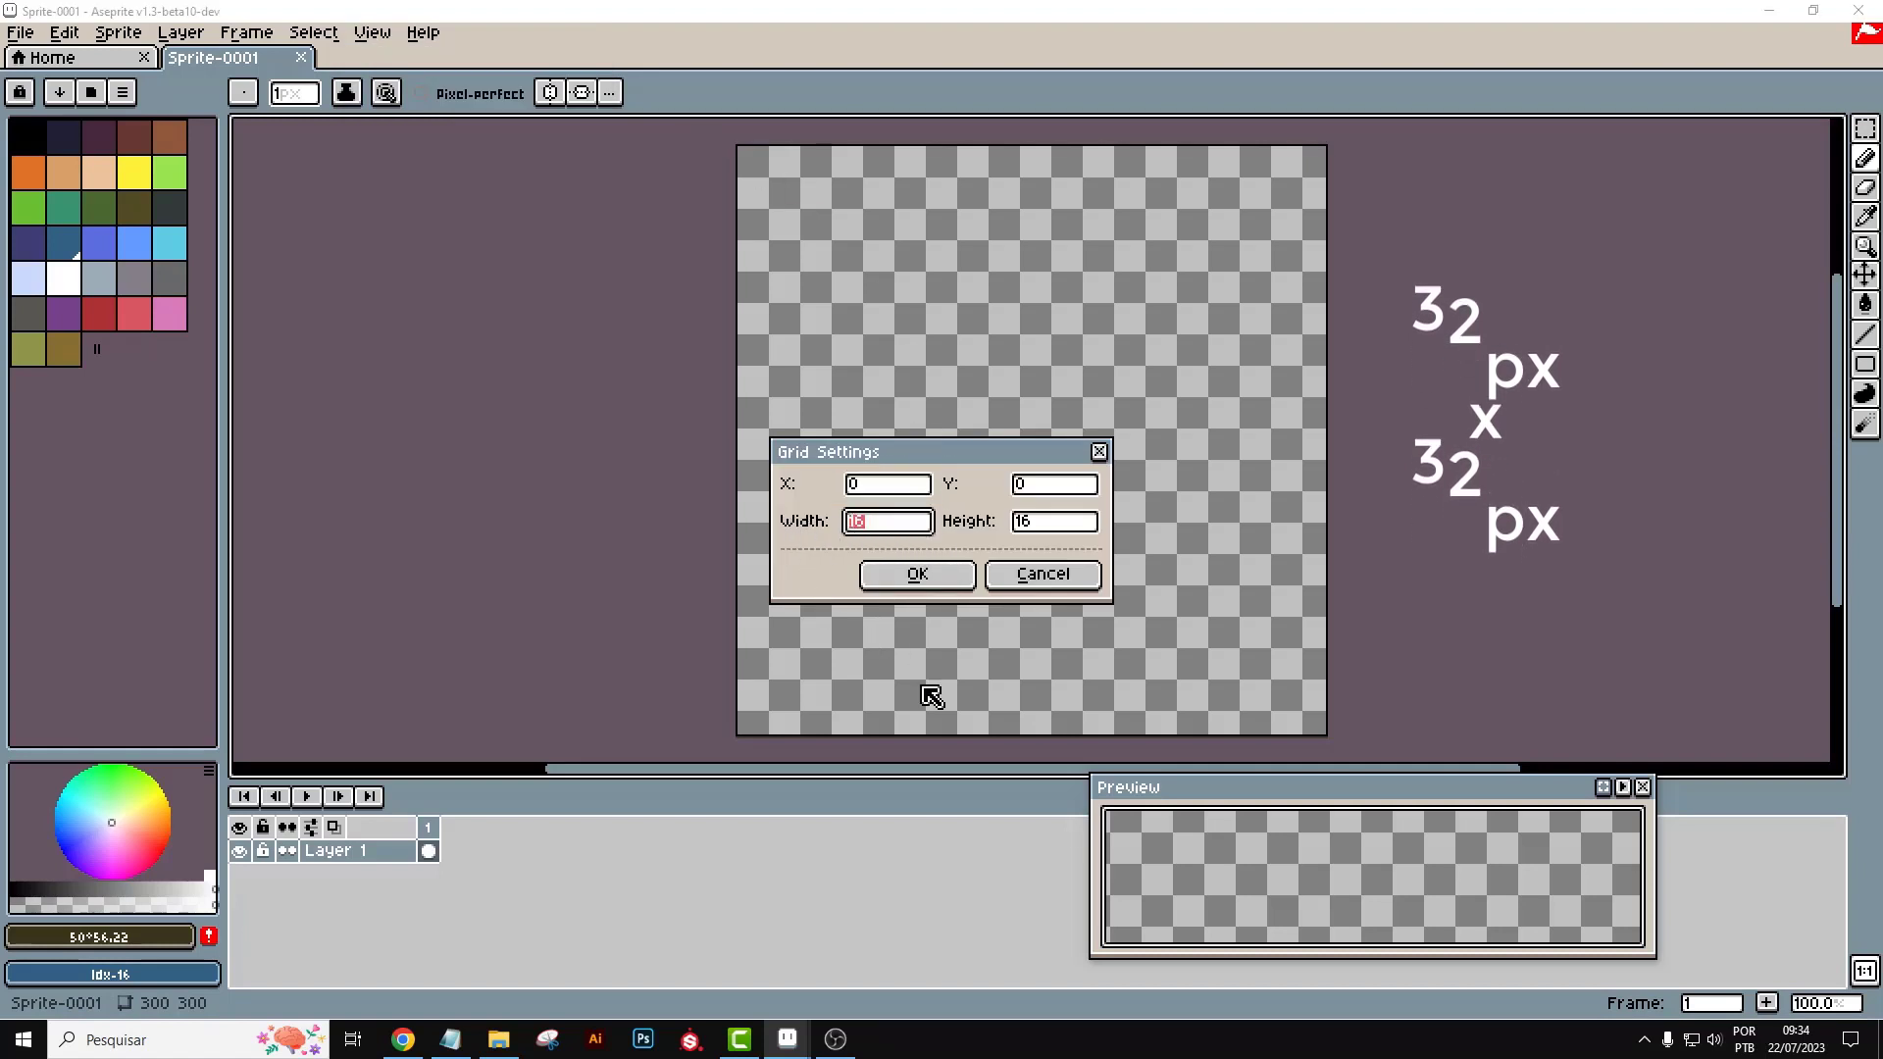
text(32)
click(1043, 524)
text(32)
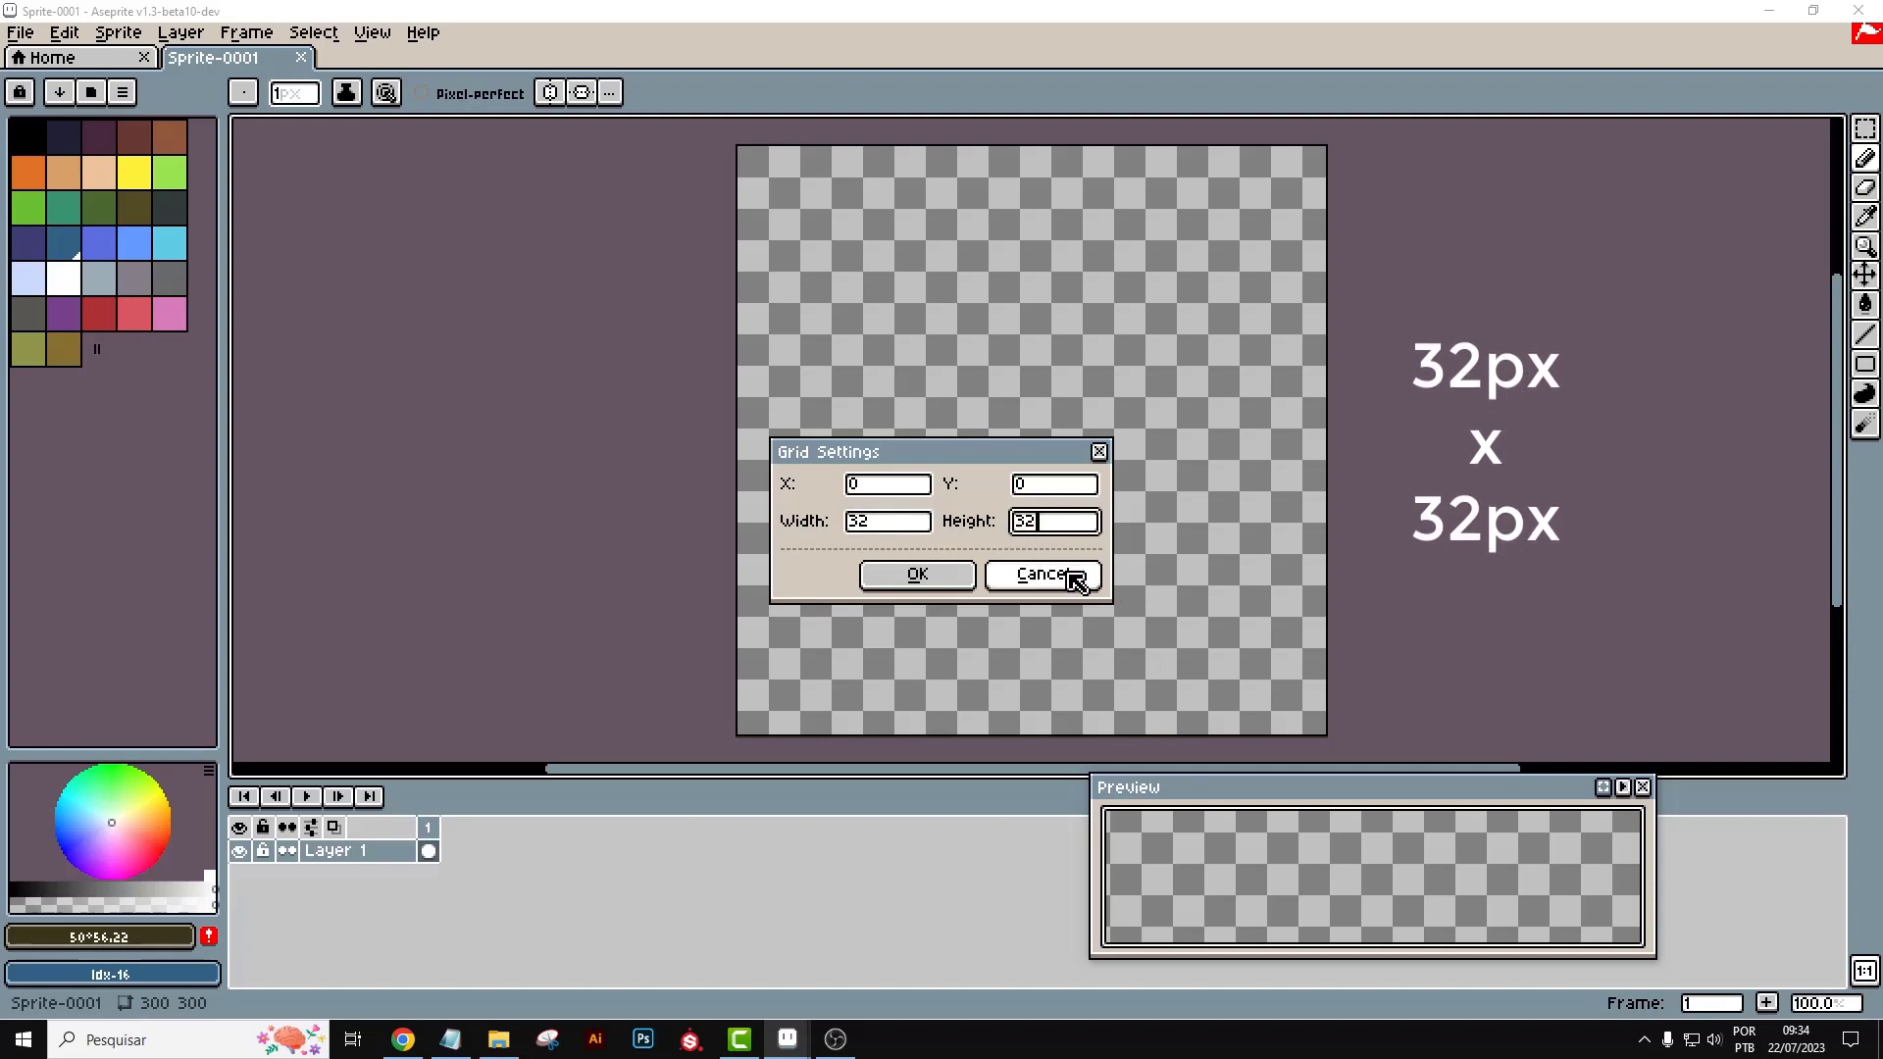
click(922, 581)
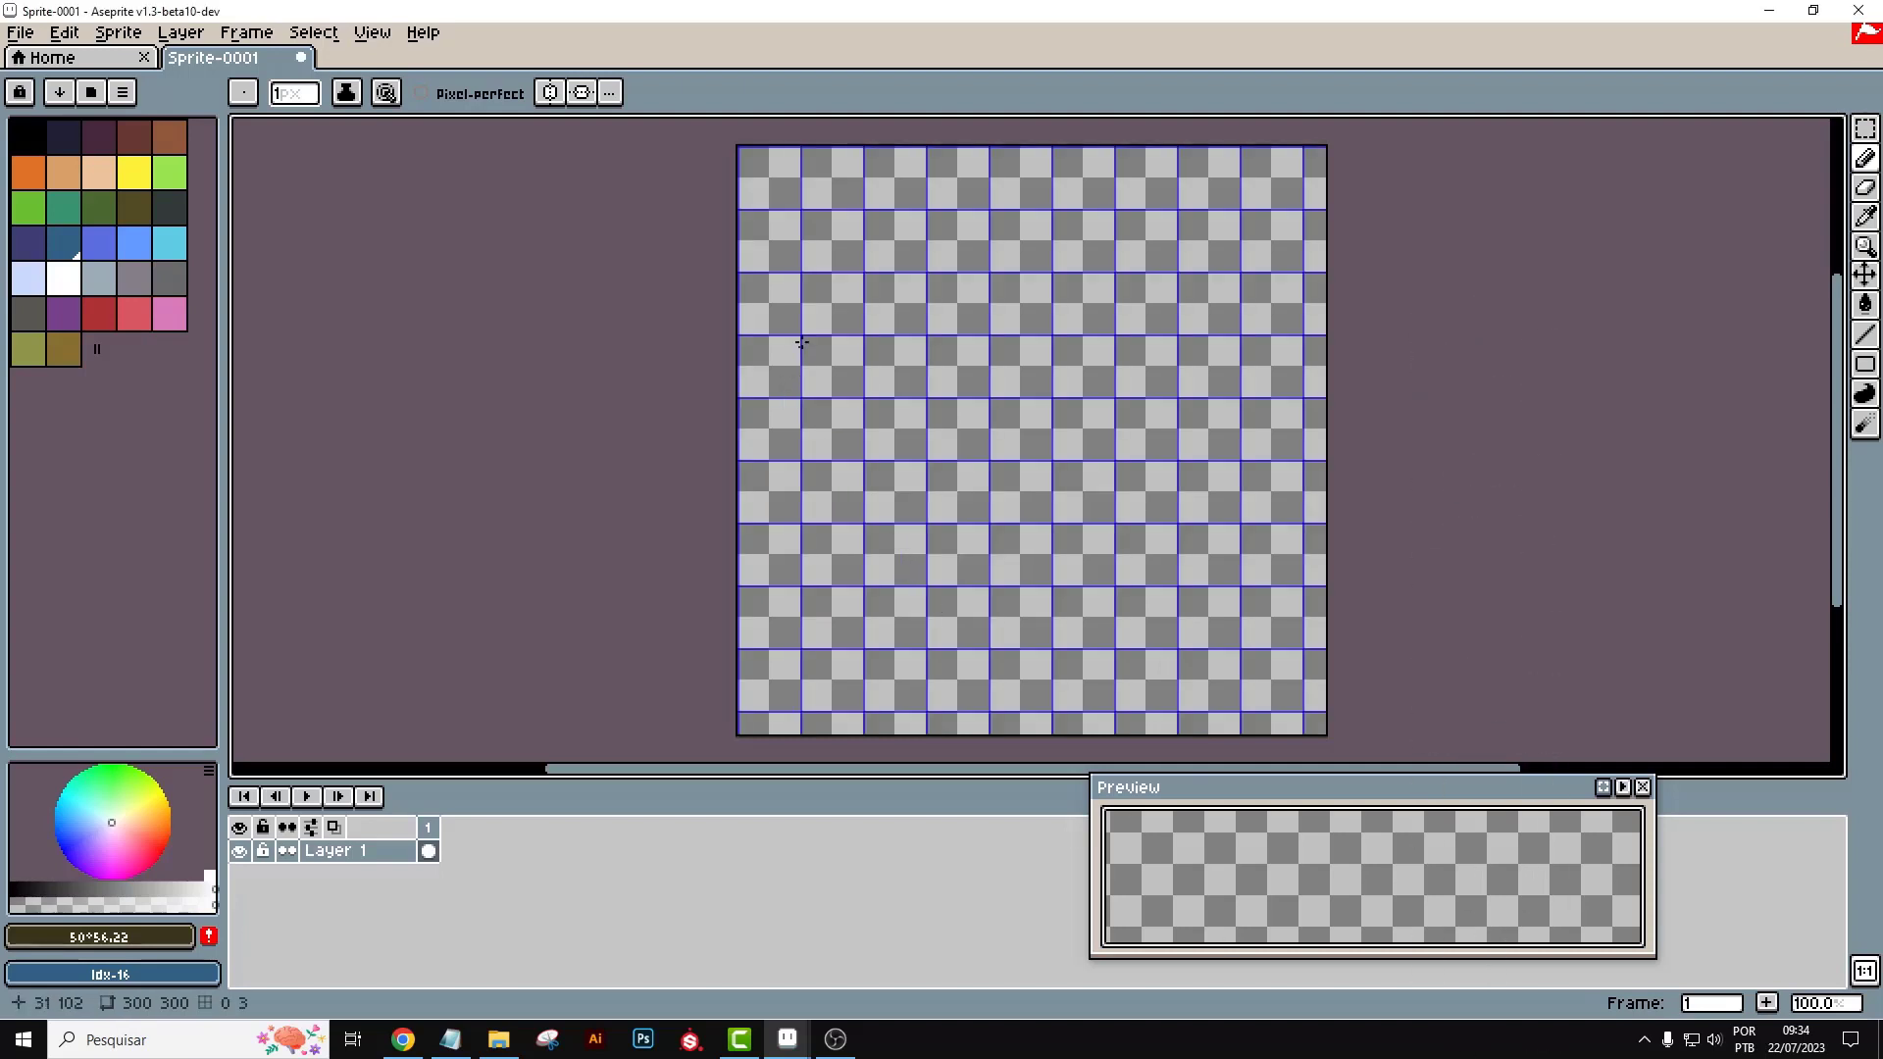
Make the character's head: select about 13 × 12 px at the top of a leftmost grid cell and fill it with light peach (Idx-7)
scroll(1051, 294, up, 3)
scroll(1052, 294, down, 4)
scroll(1557, 328, up, 4)
scroll(1543, 324, down, 4)
click(1866, 247)
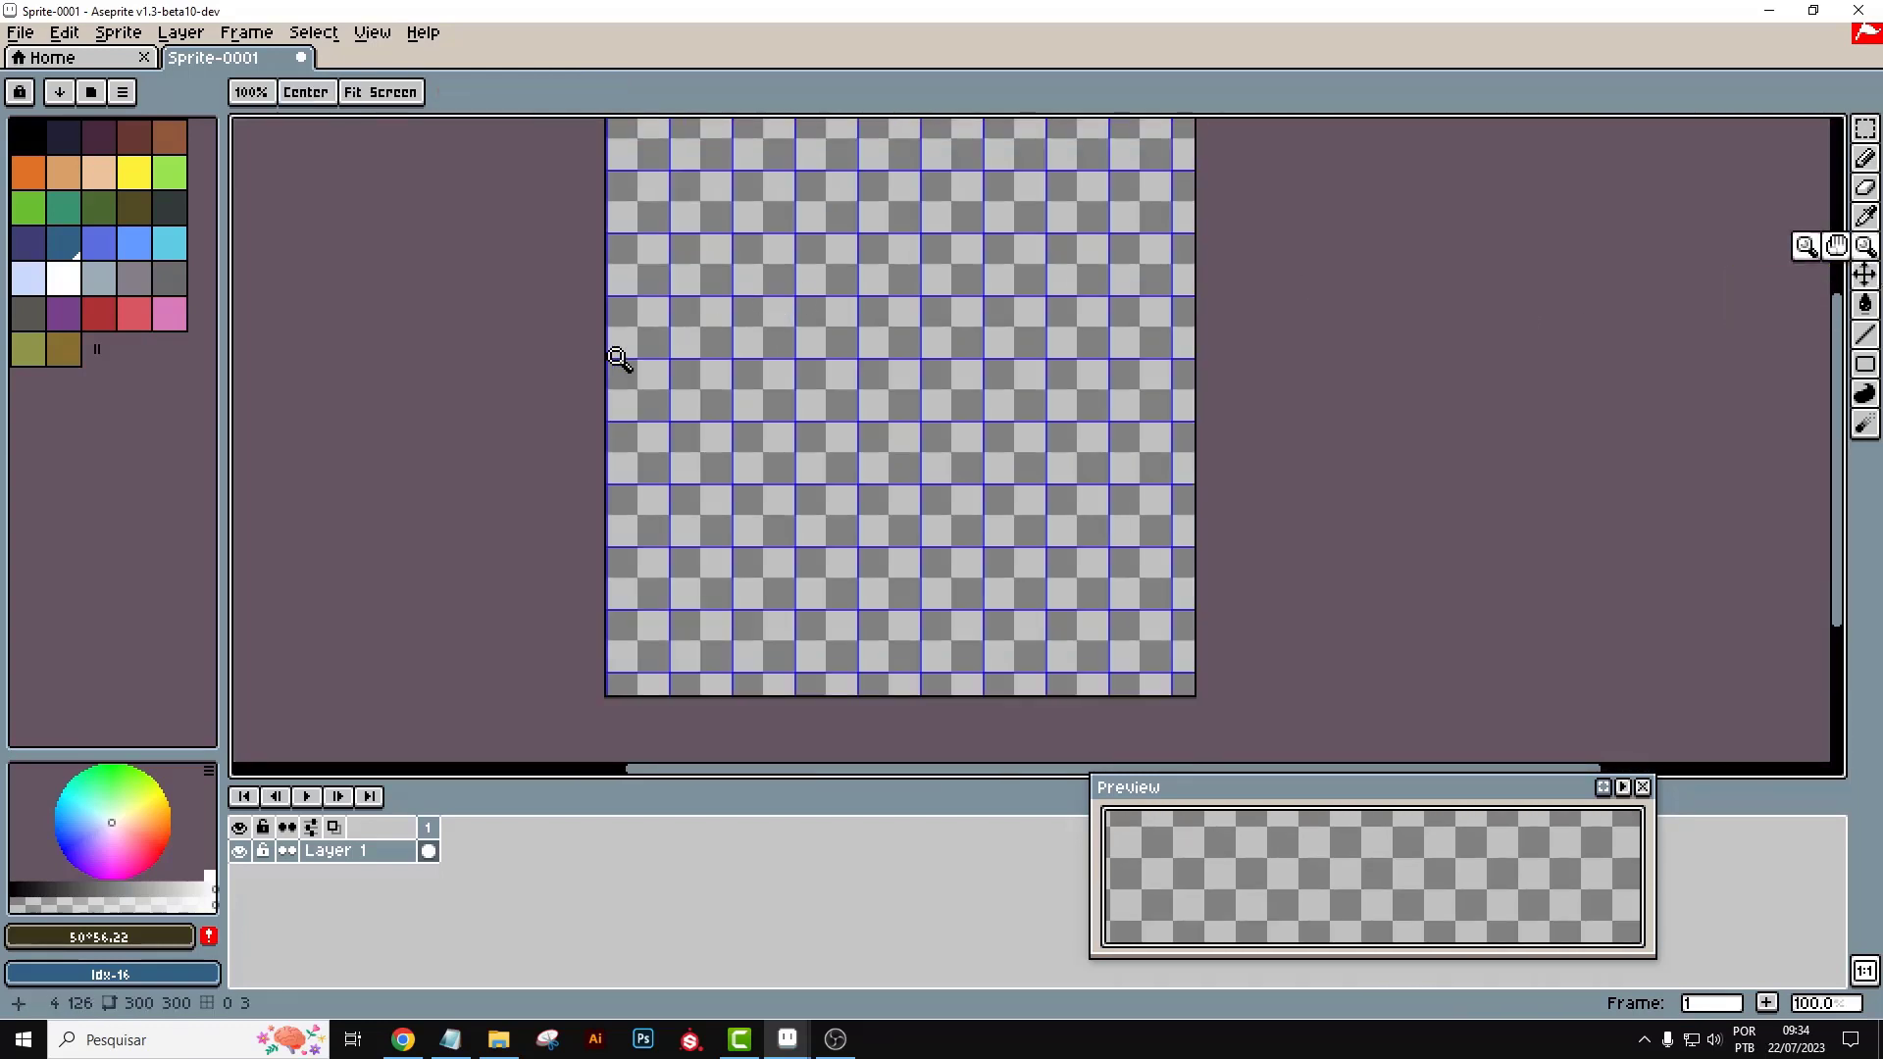
click(636, 381)
click(644, 408)
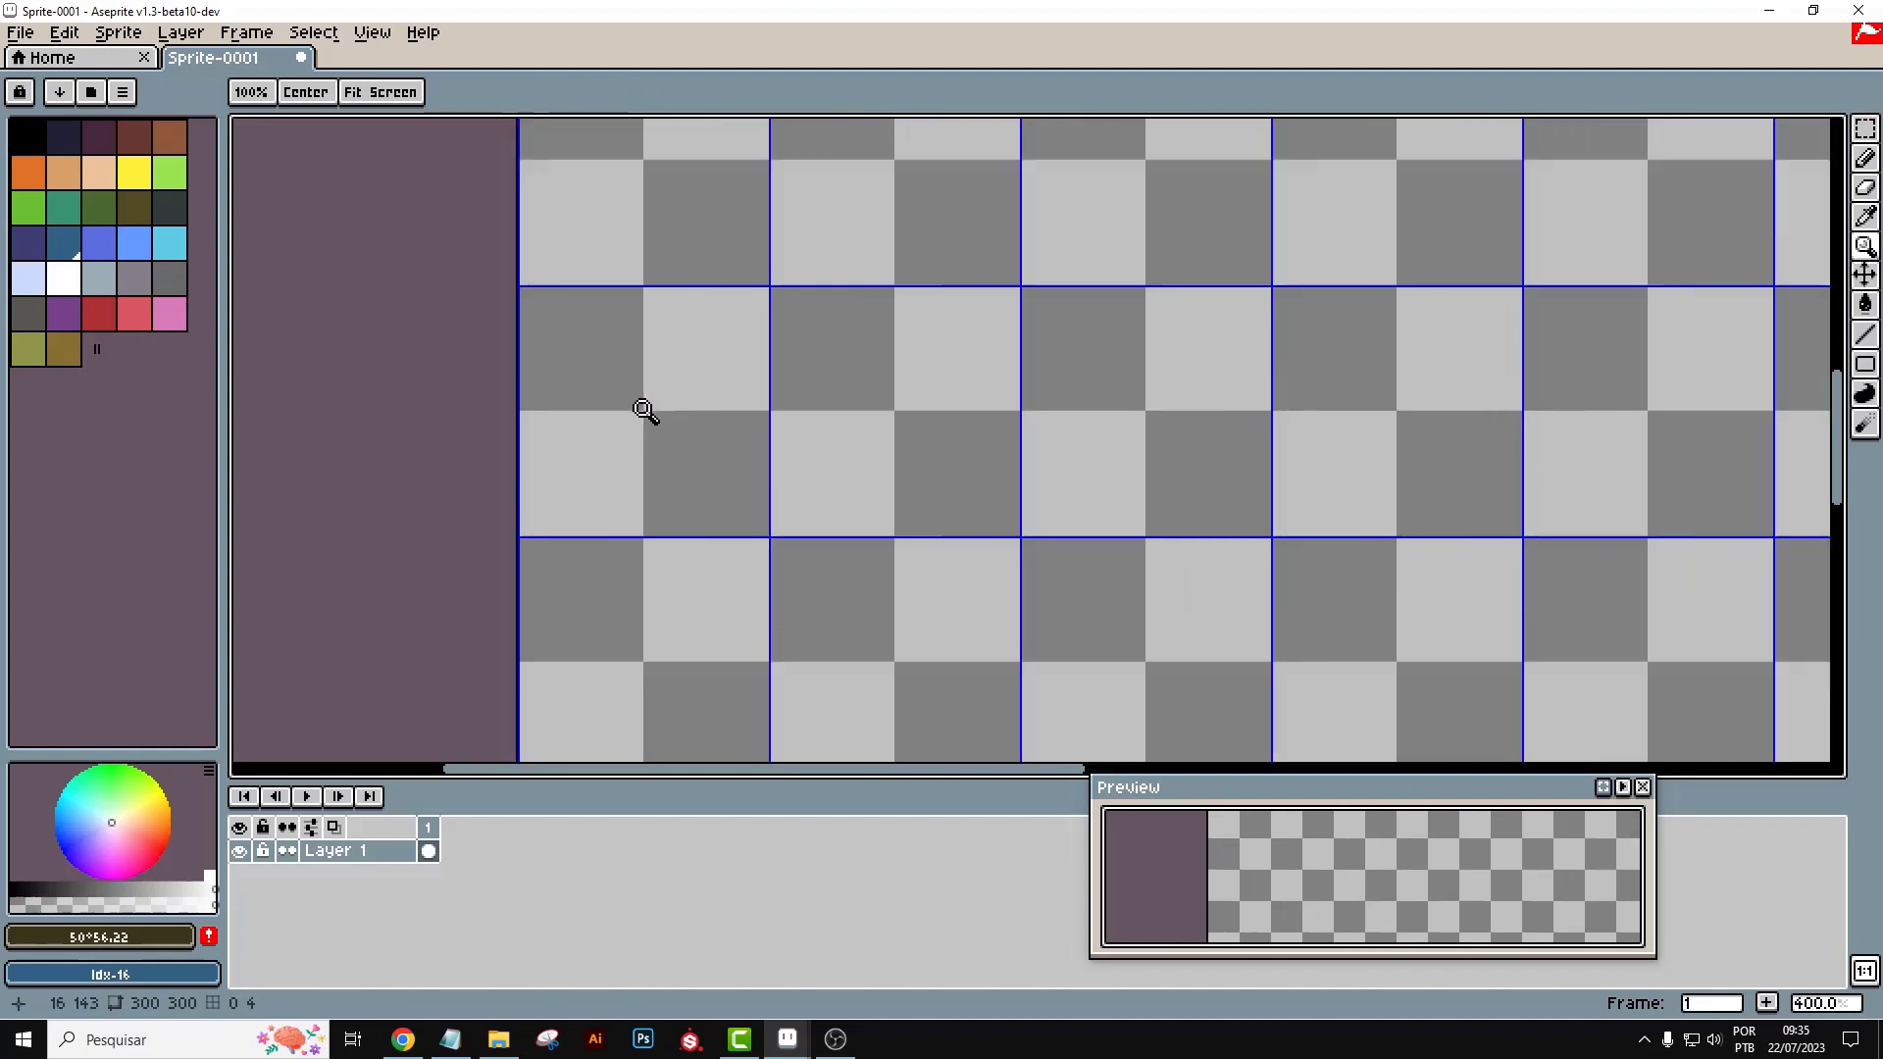
click(643, 408)
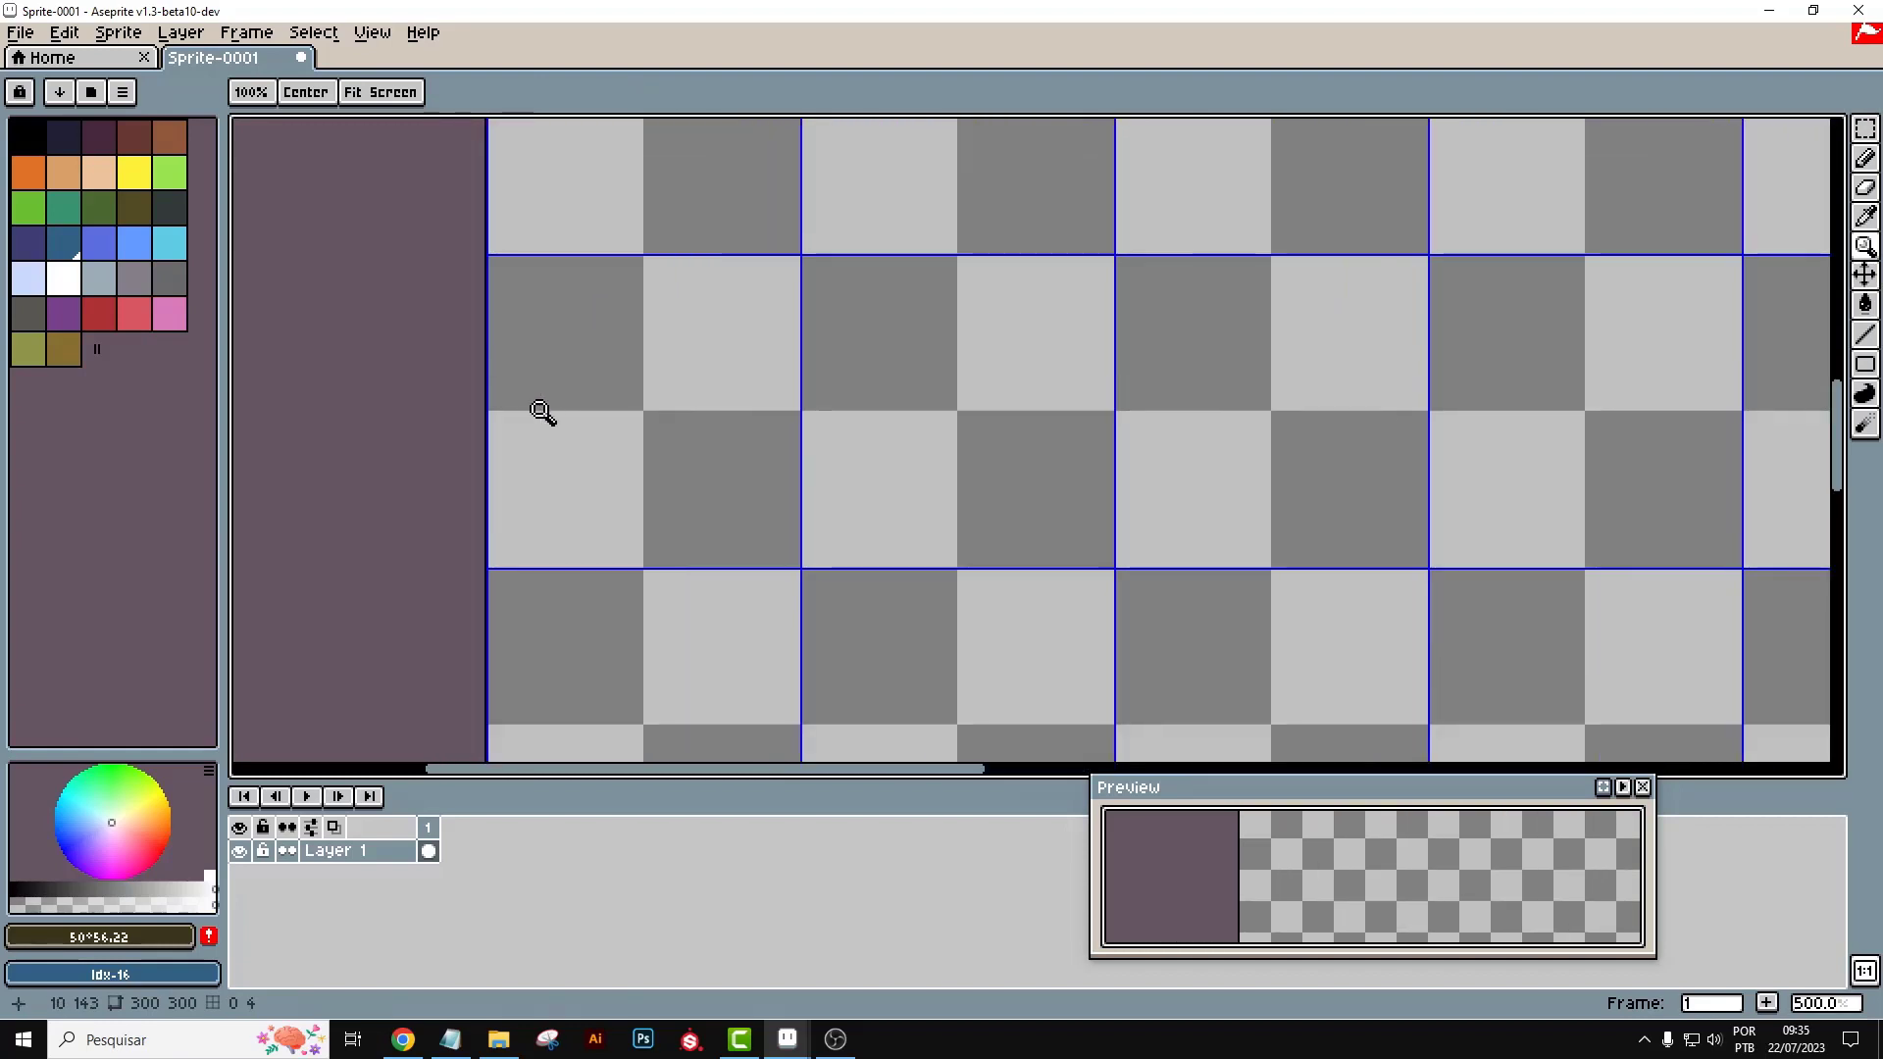
click(1866, 128)
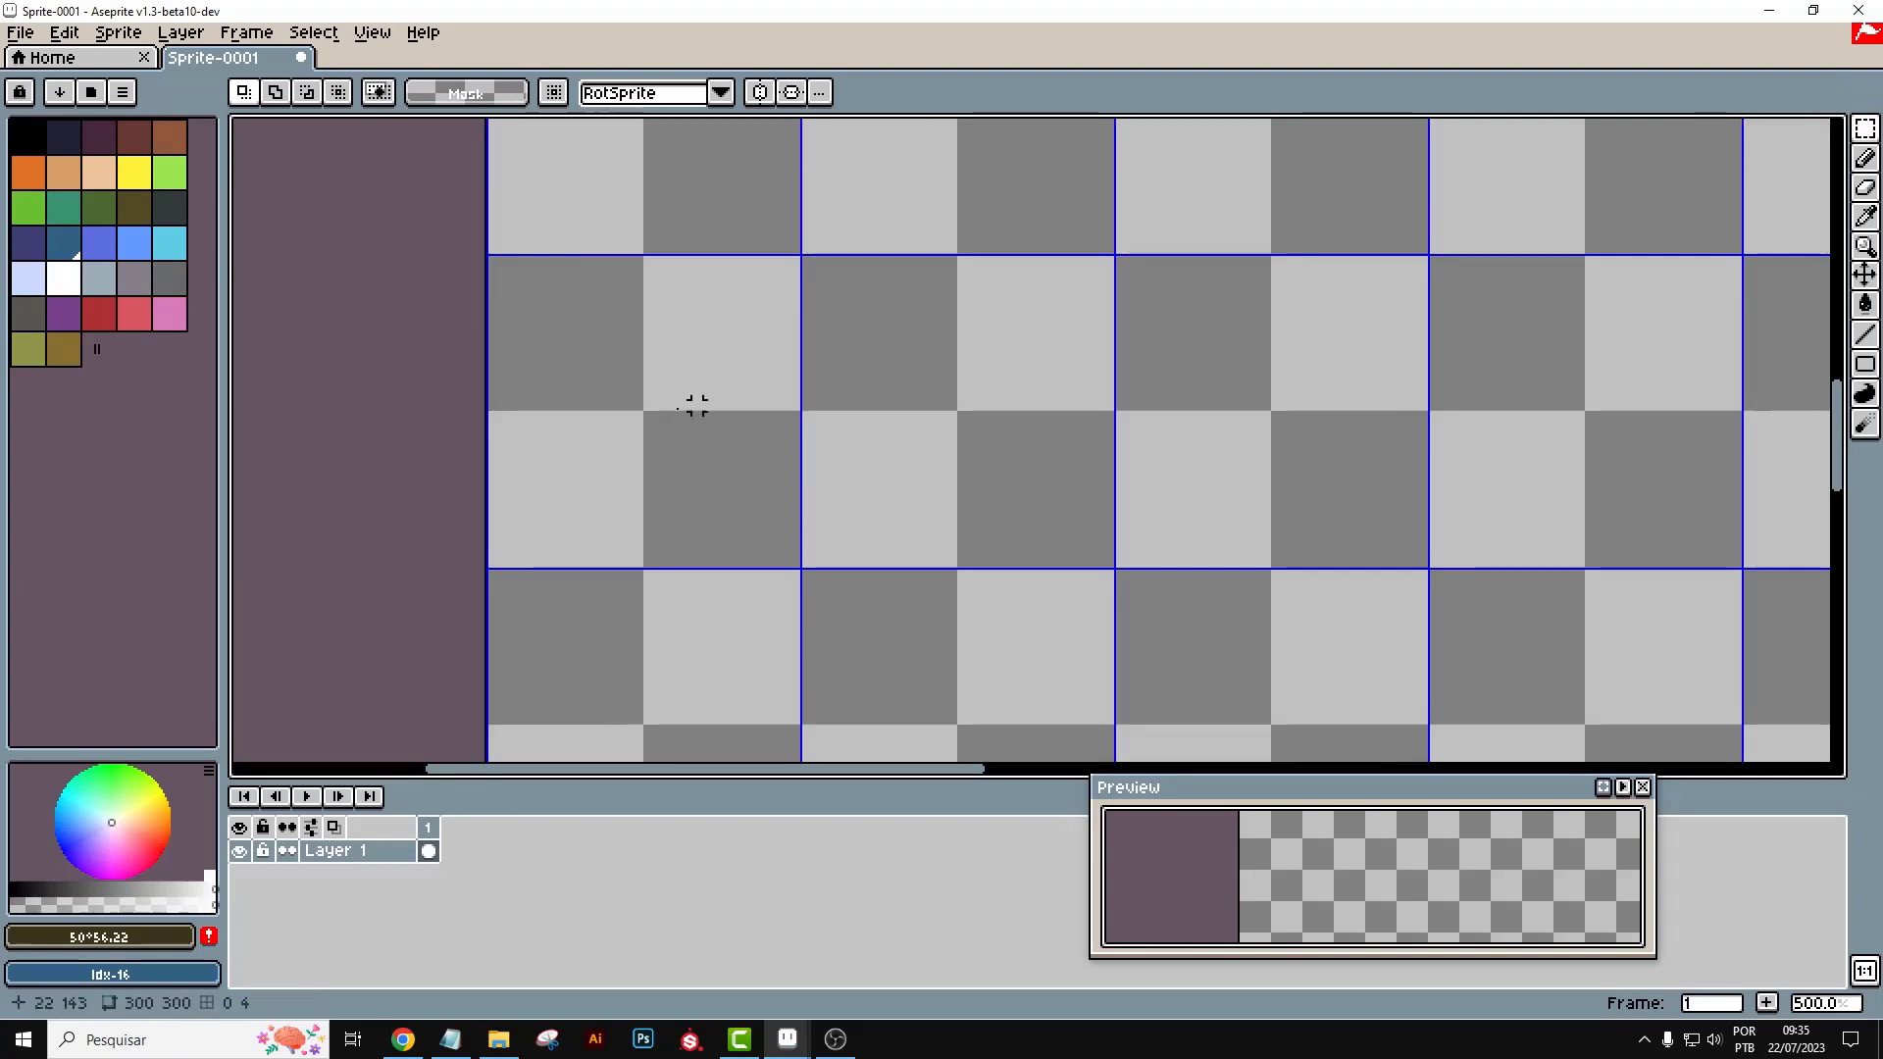
drag(599, 259, 717, 367)
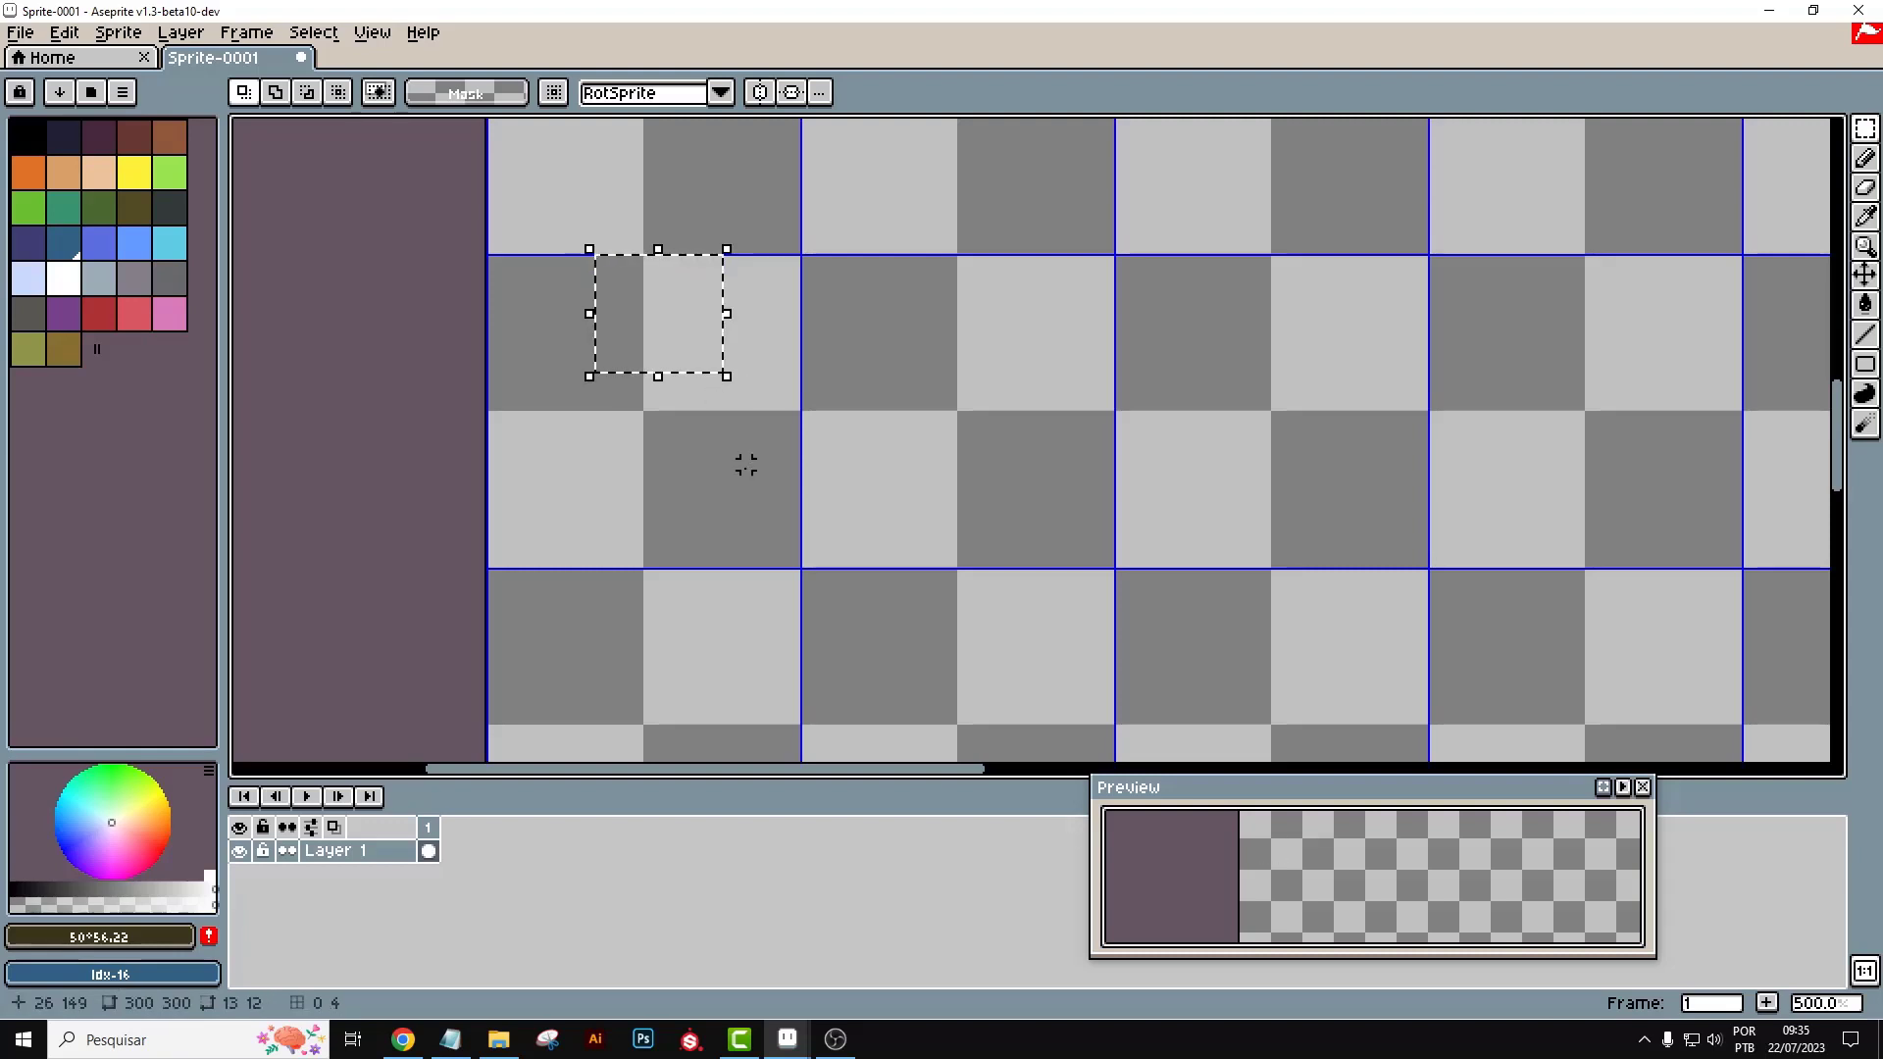
click(1866, 312)
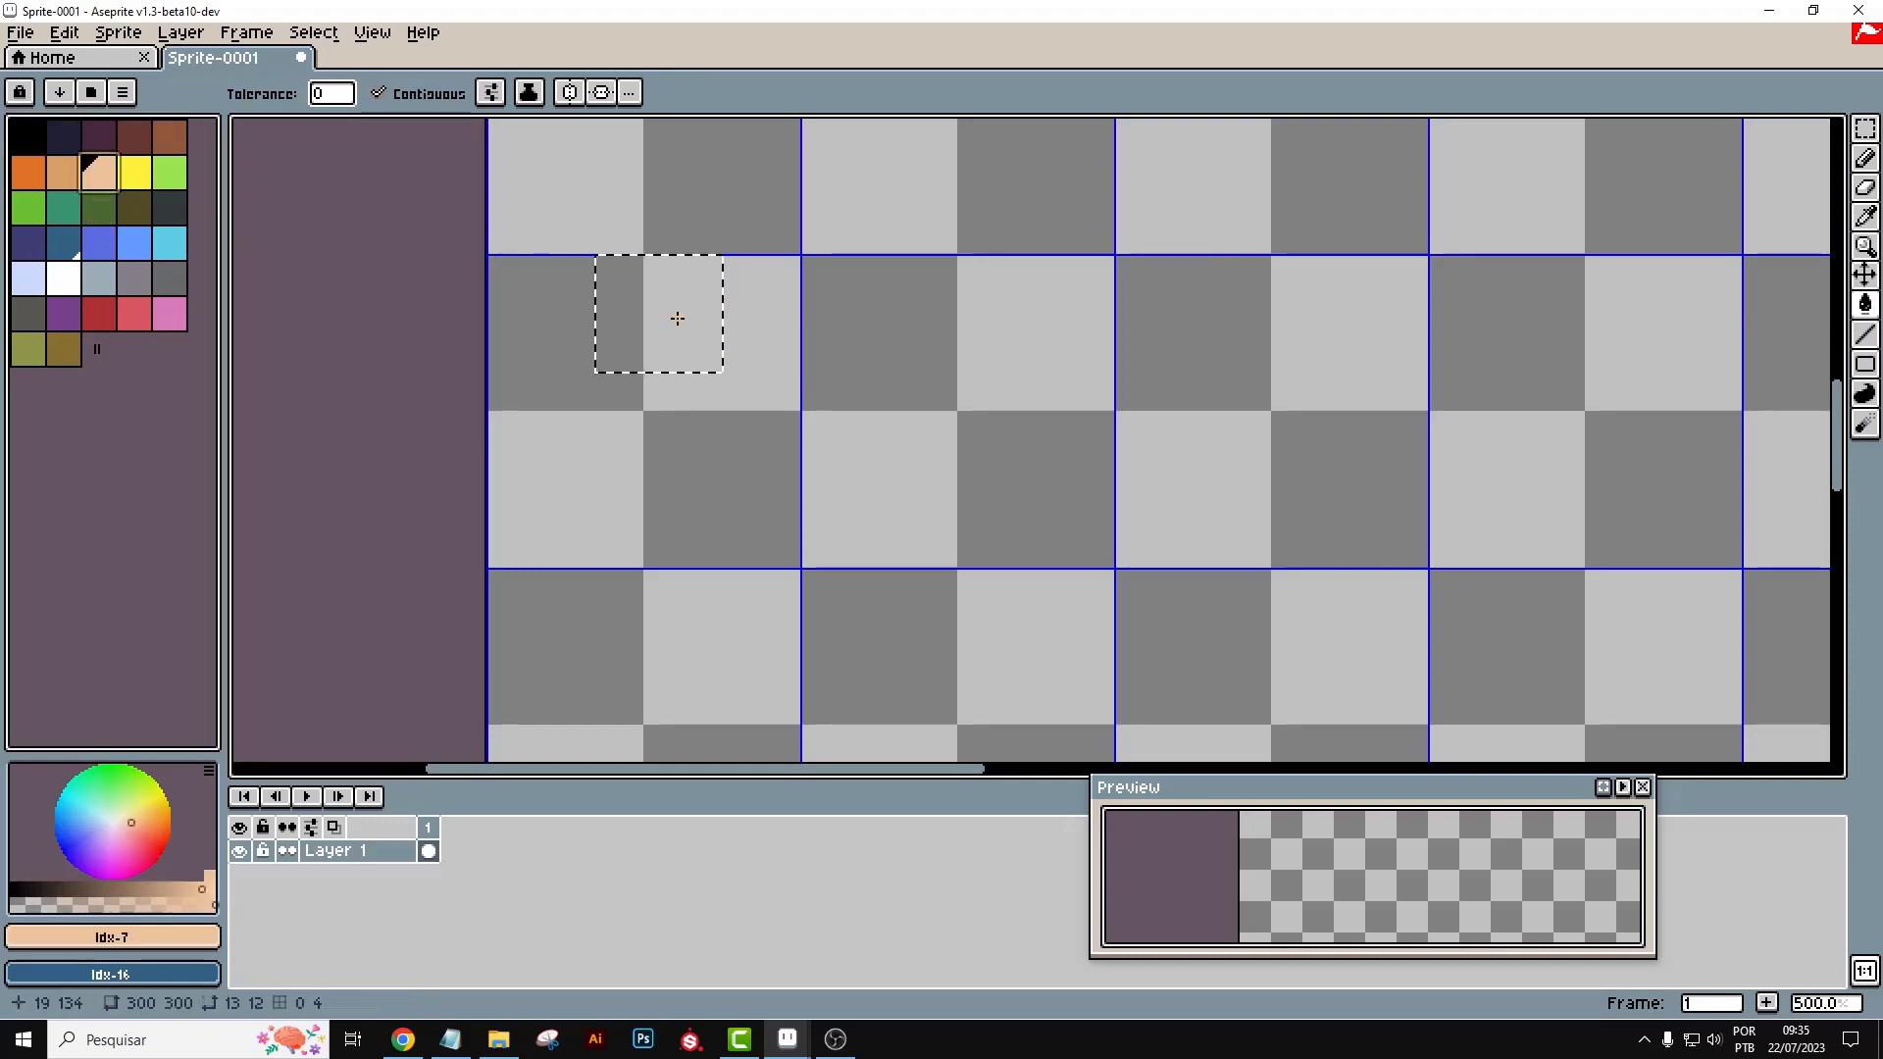
click(680, 357)
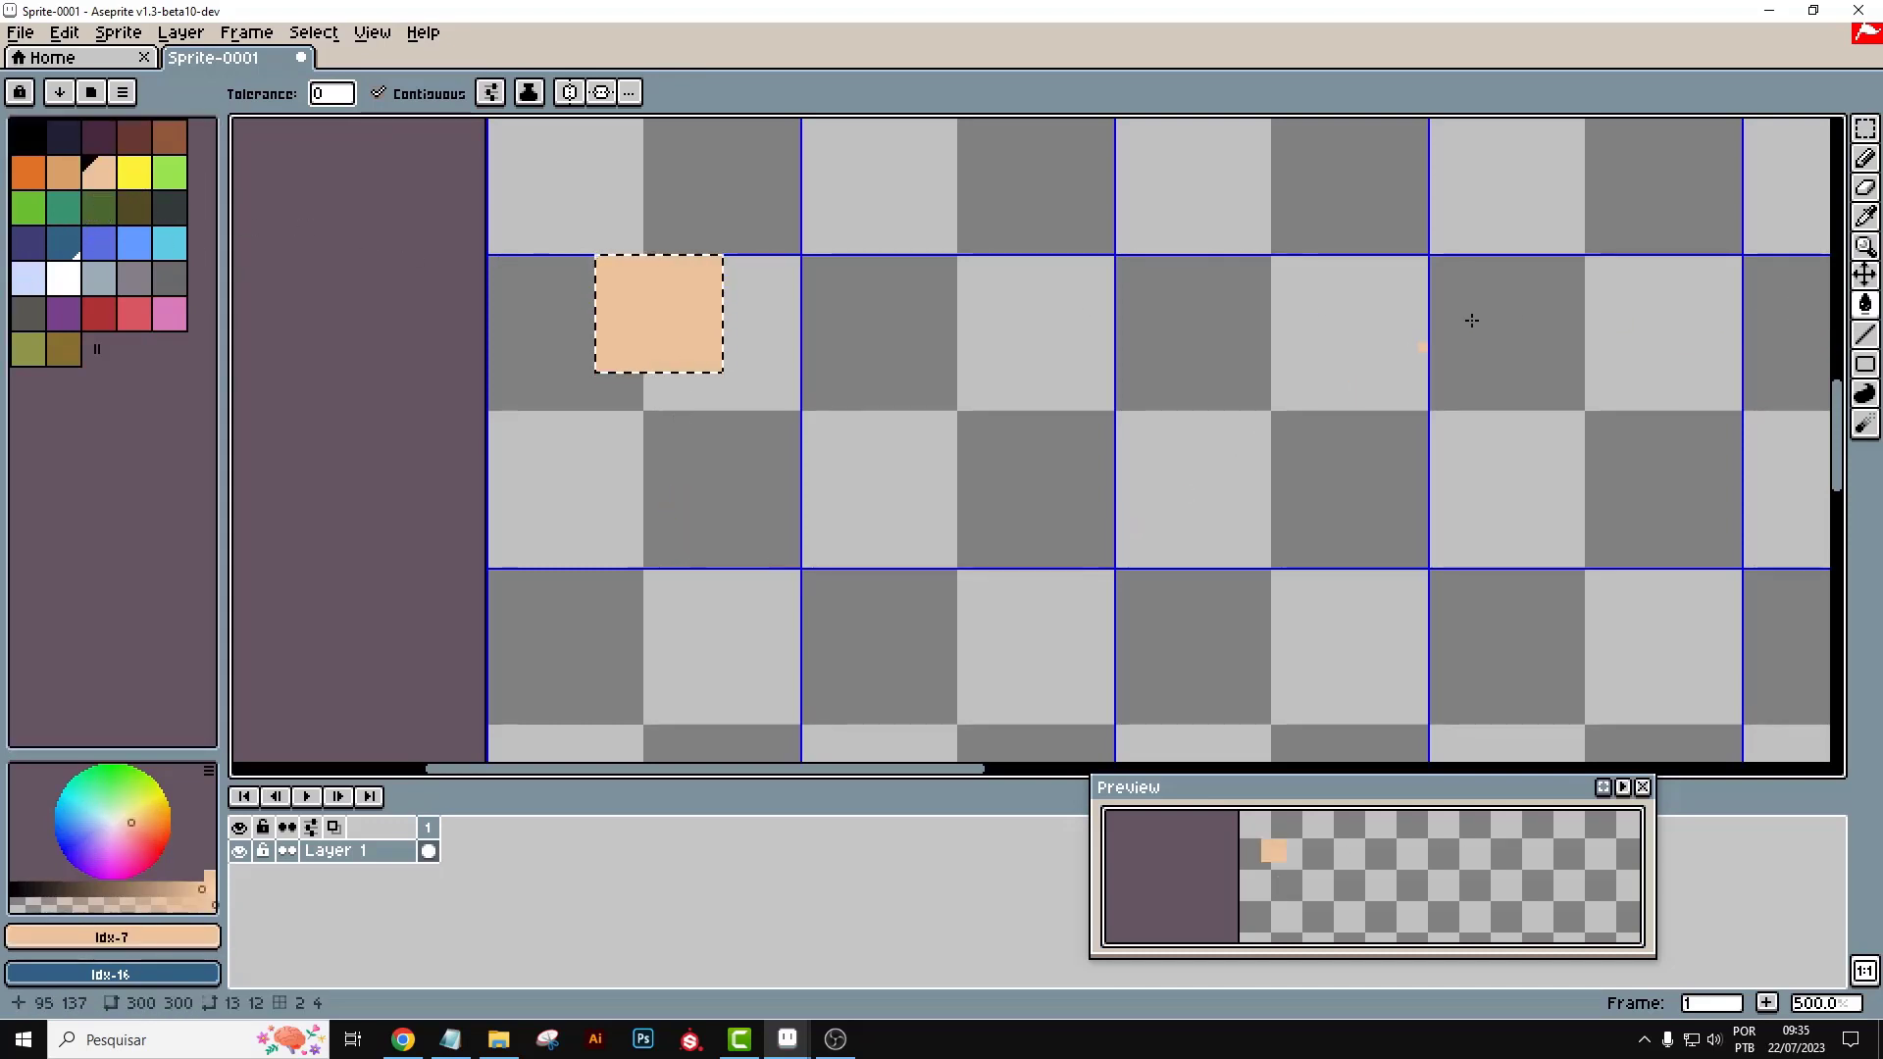
Move the selection directly below the head, narrow it to 9 × 12 px, and fill it with light blue (Idx-18) as the torso
click(1865, 137)
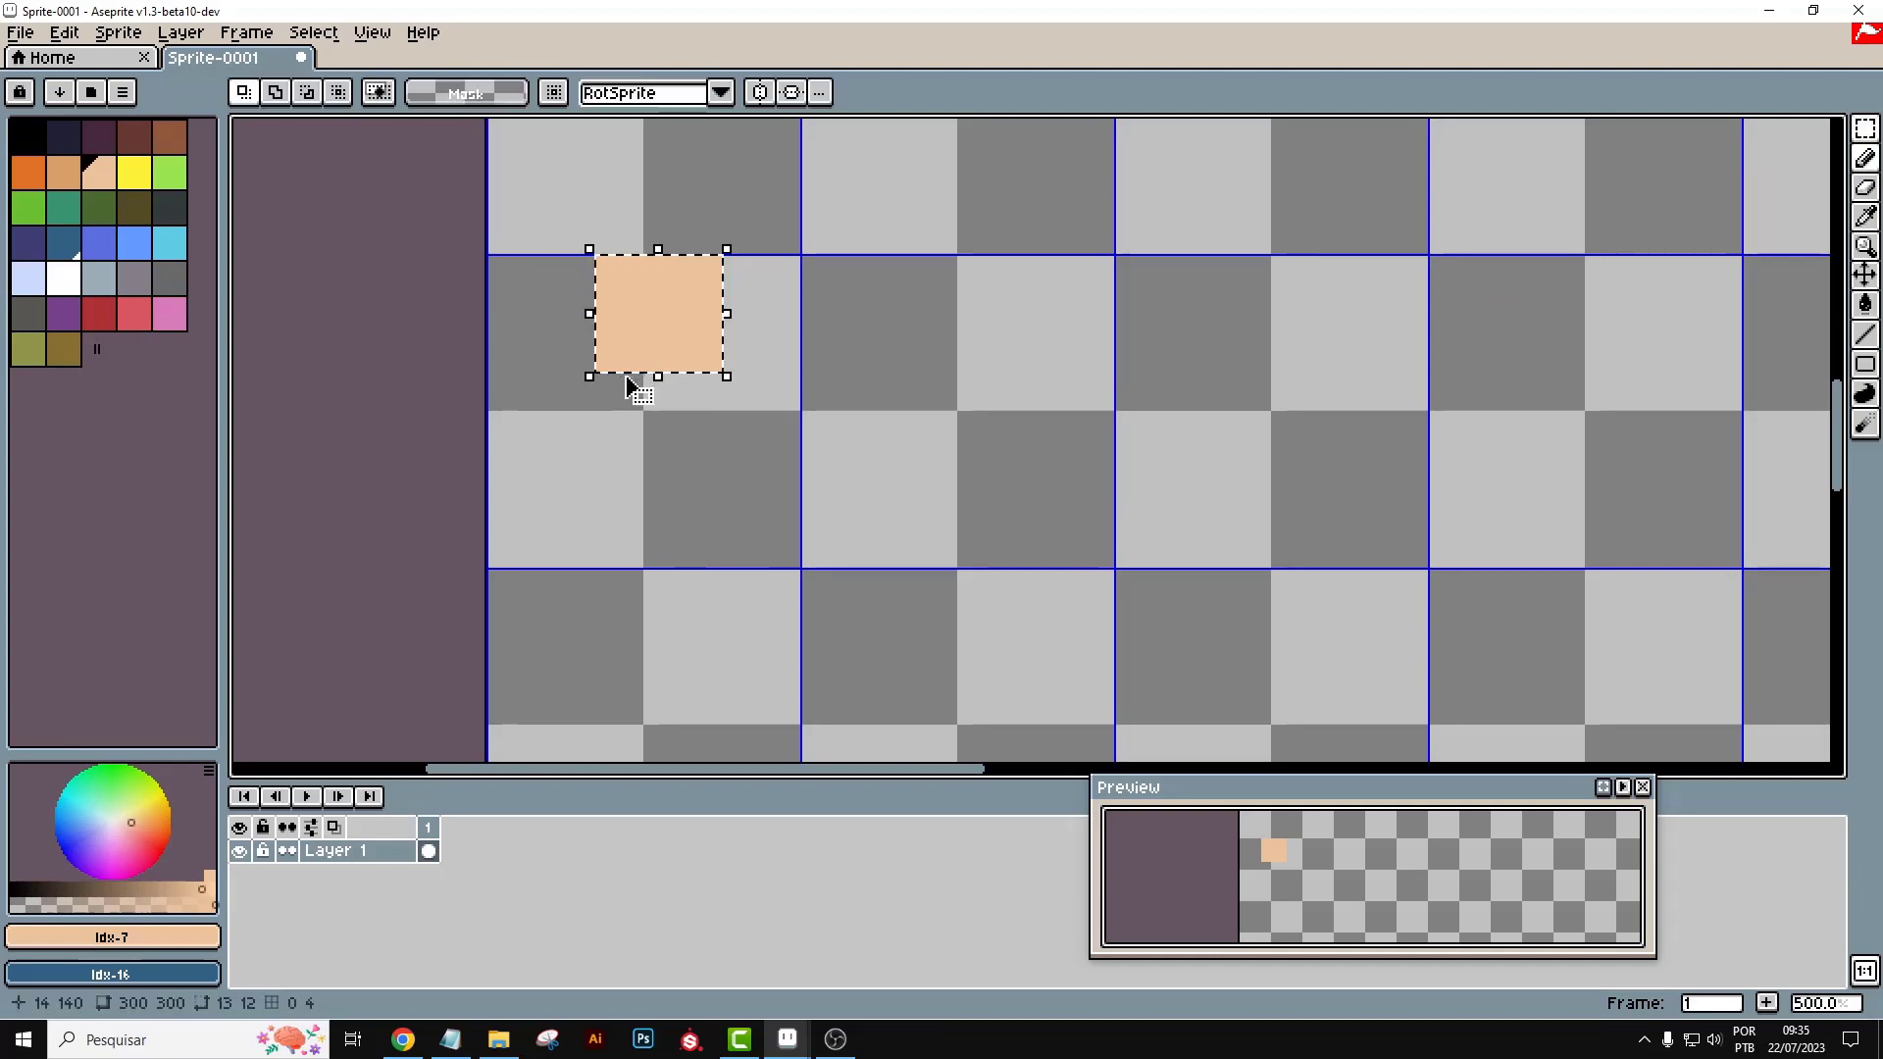
drag(627, 377, 631, 496)
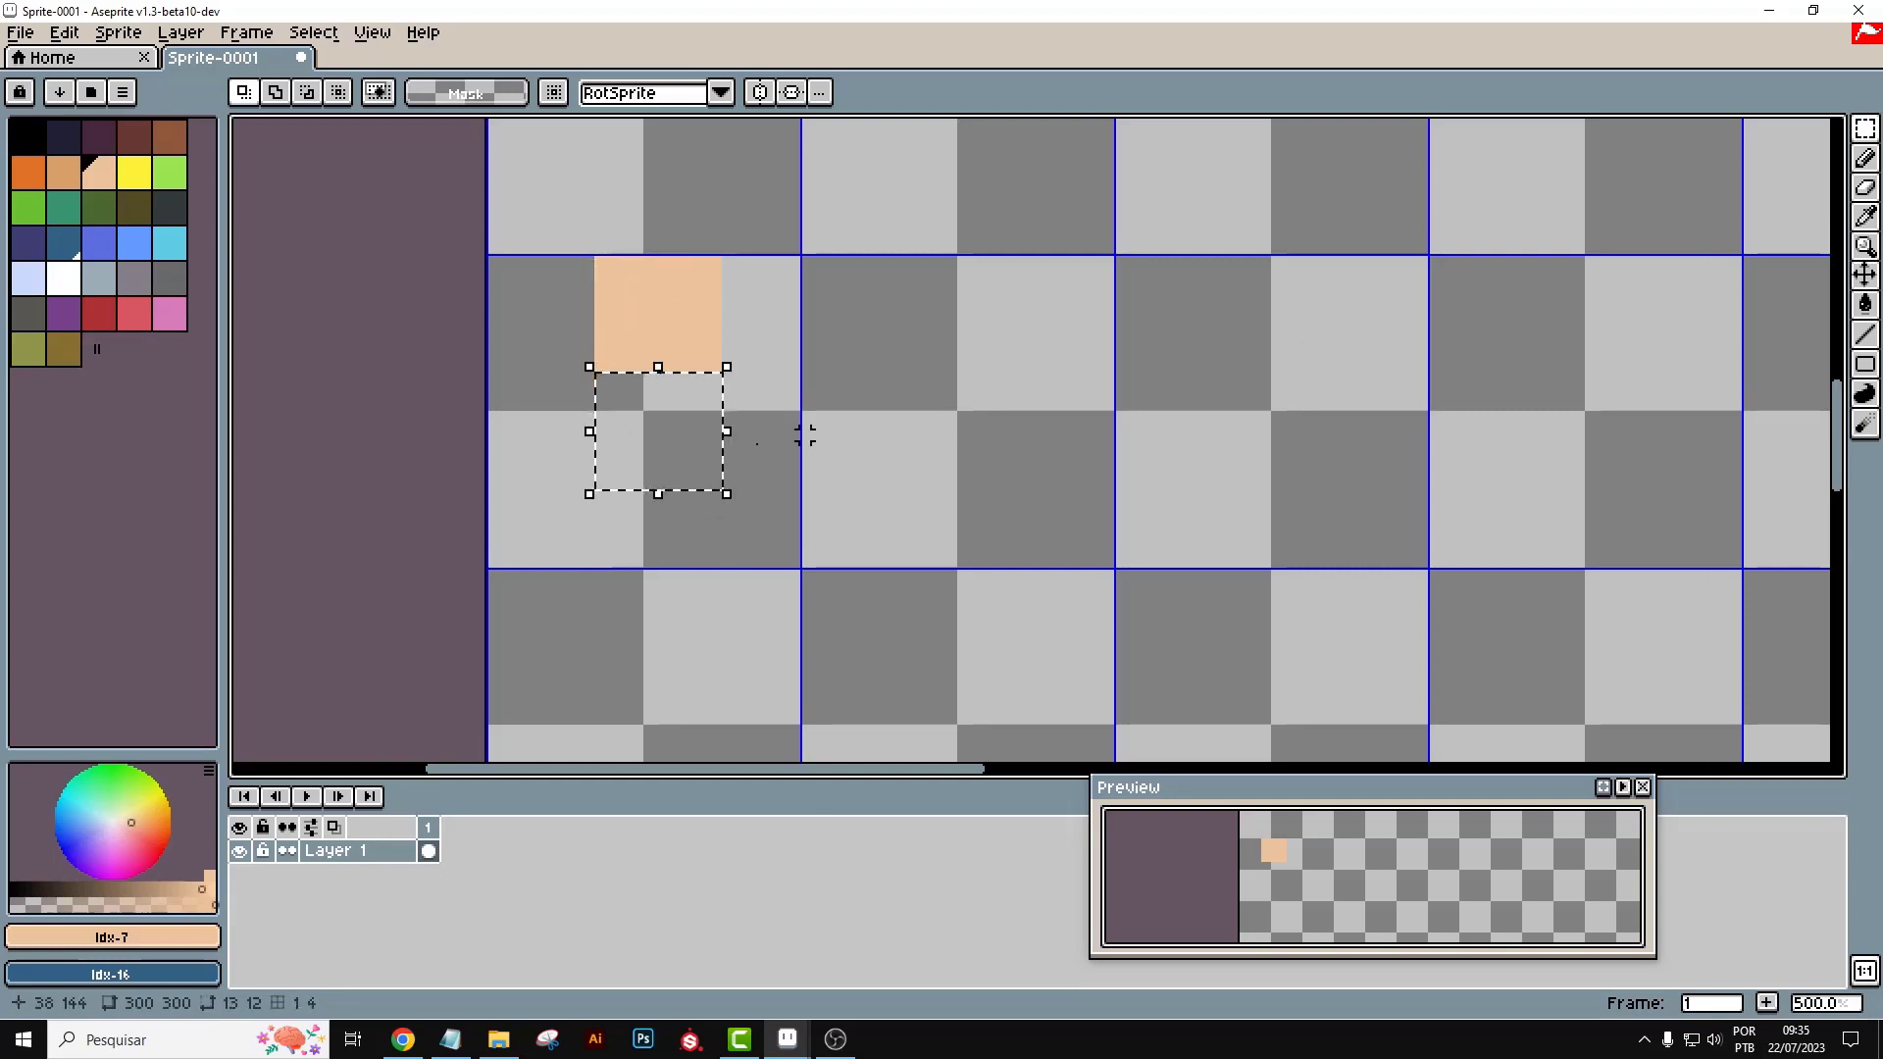
drag(582, 430, 708, 436)
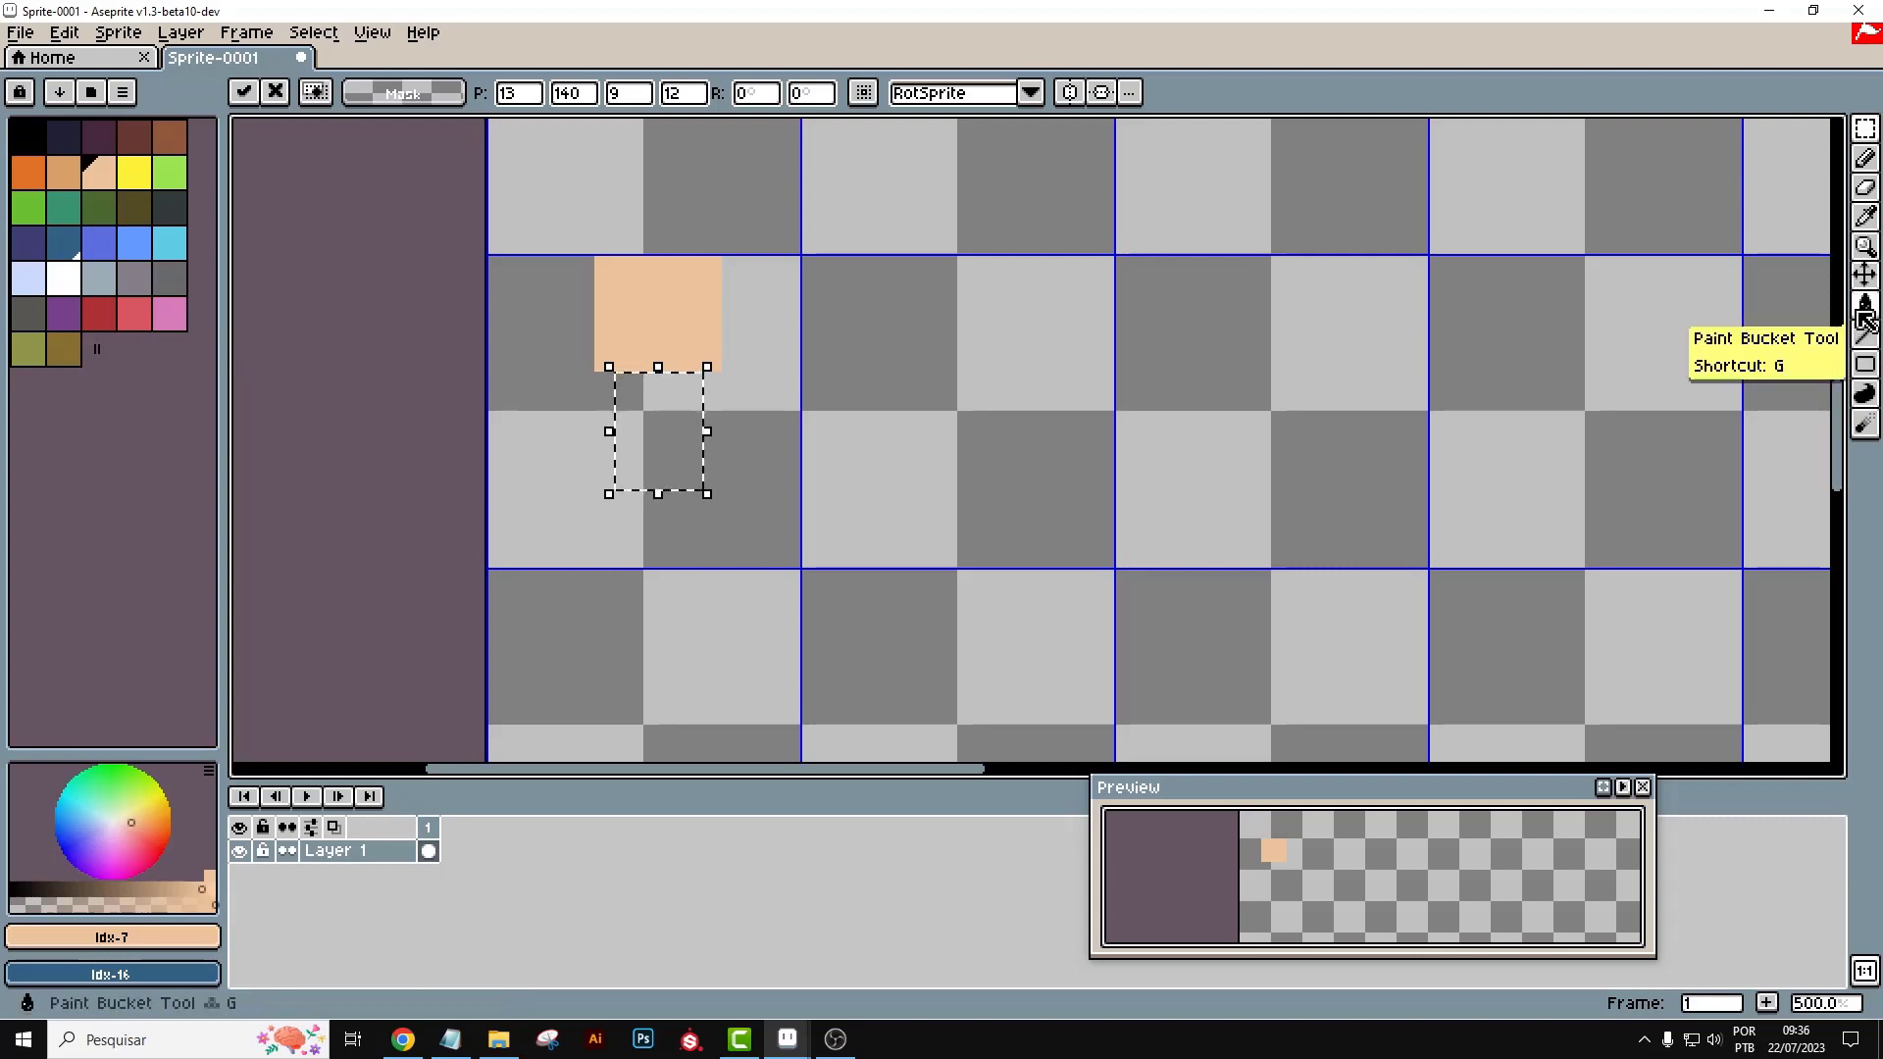
click(134, 247)
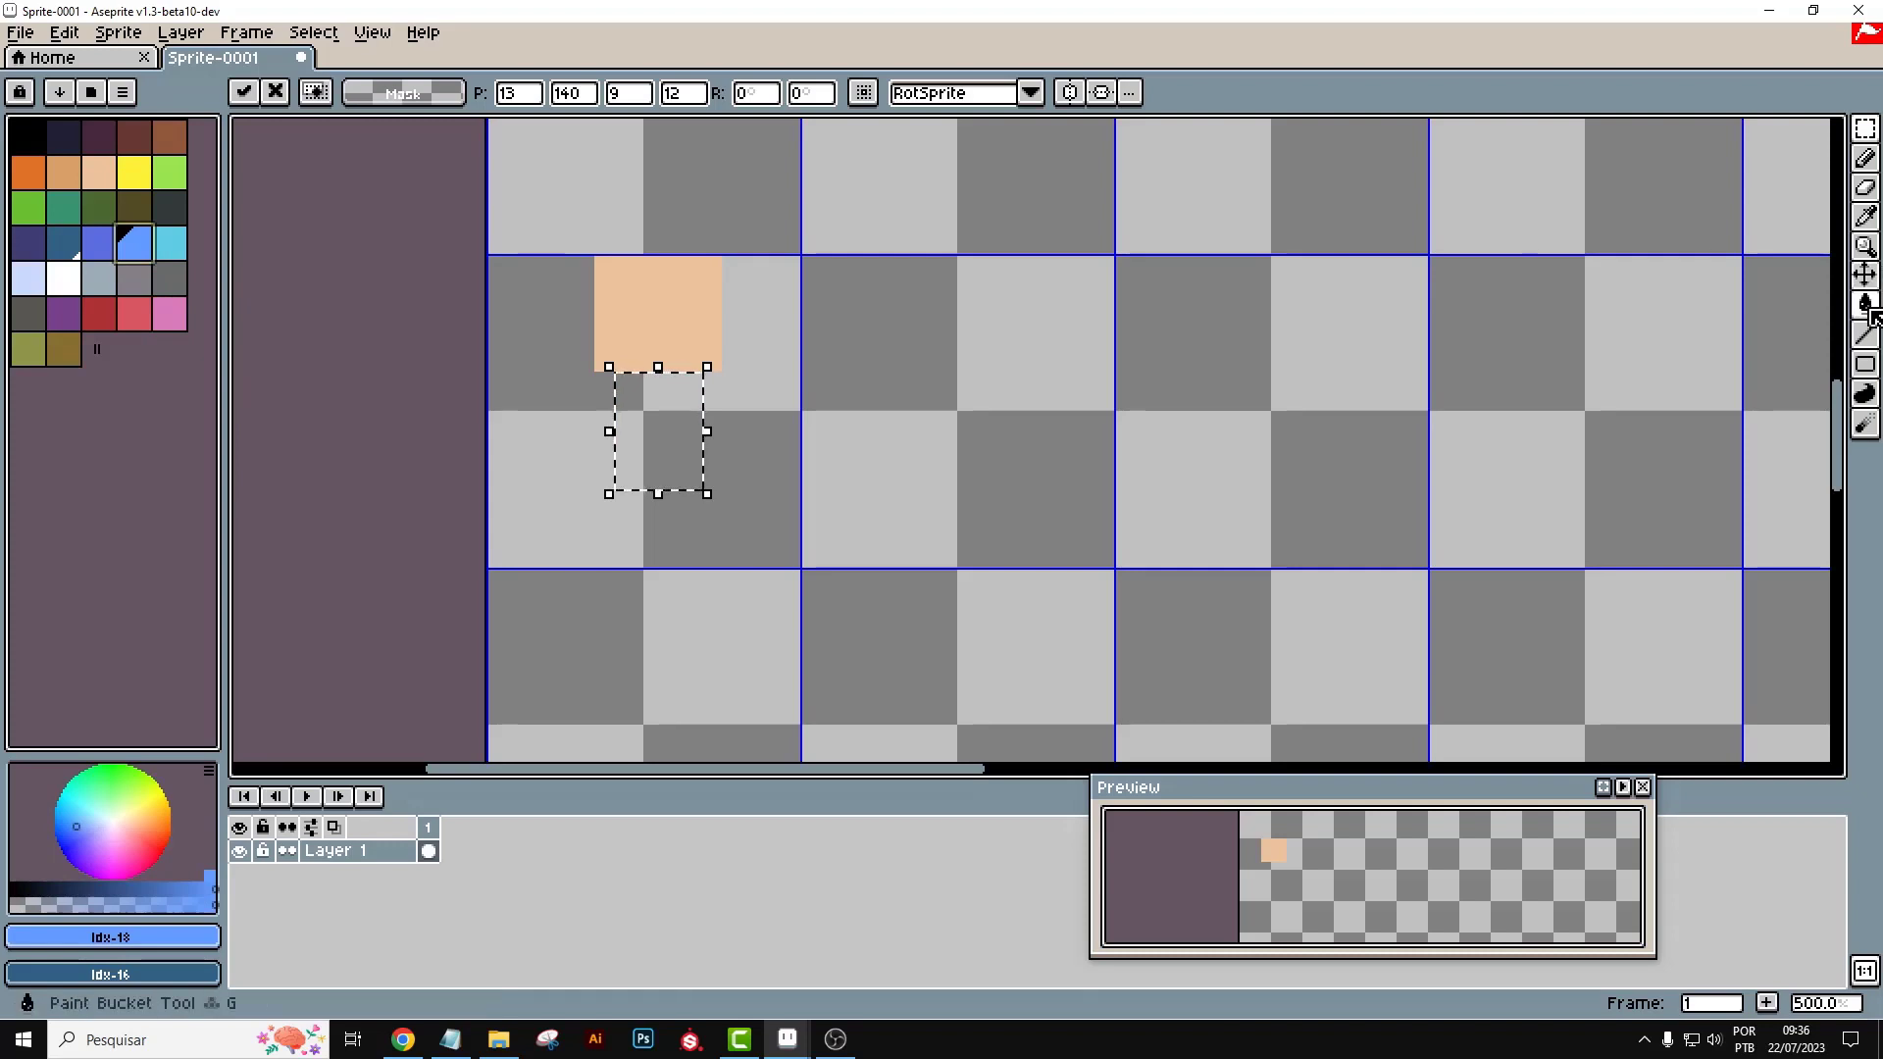
click(1870, 310)
click(671, 436)
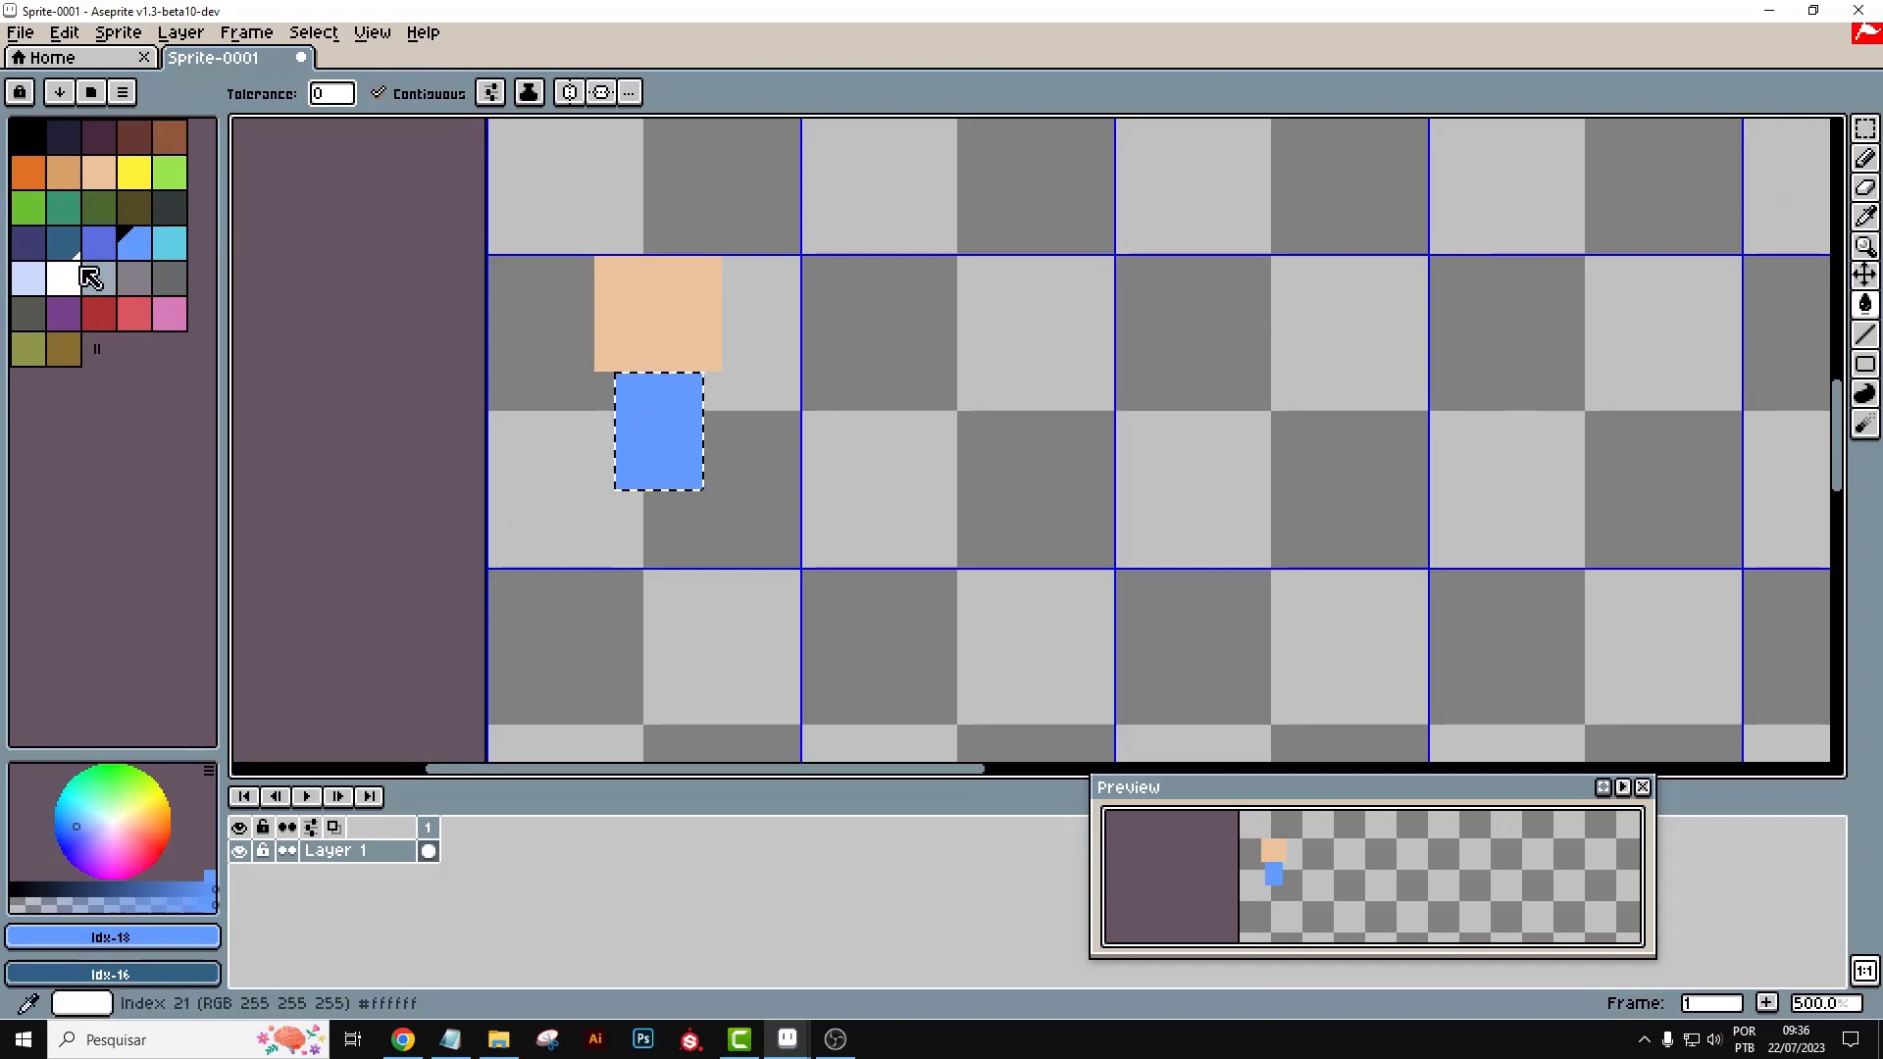
Shift the head and torso together one pixel to the left, ending with the selection back around the torso
click(1863, 280)
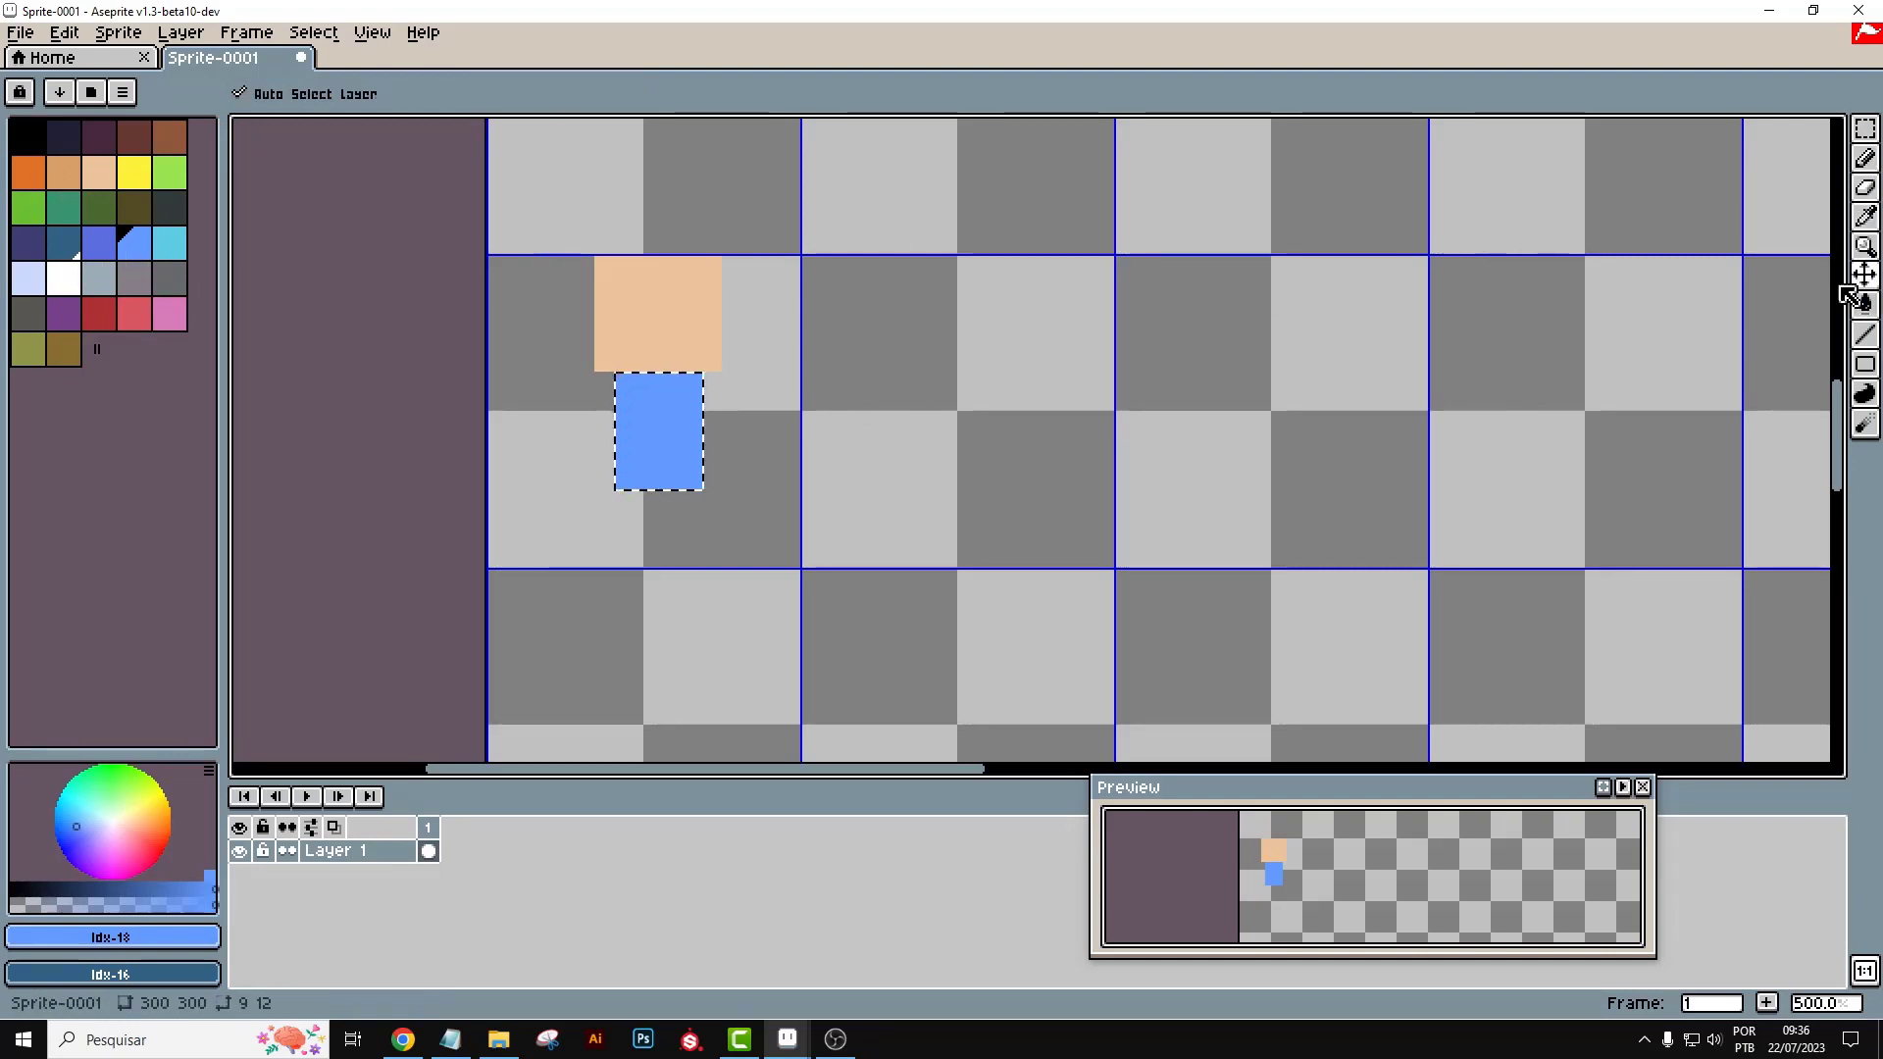
key(ctrl+d)
mouse_move(697, 445)
mouse_down()
mouse_move(698, 475)
mouse_move(693, 448)
mouse_up()
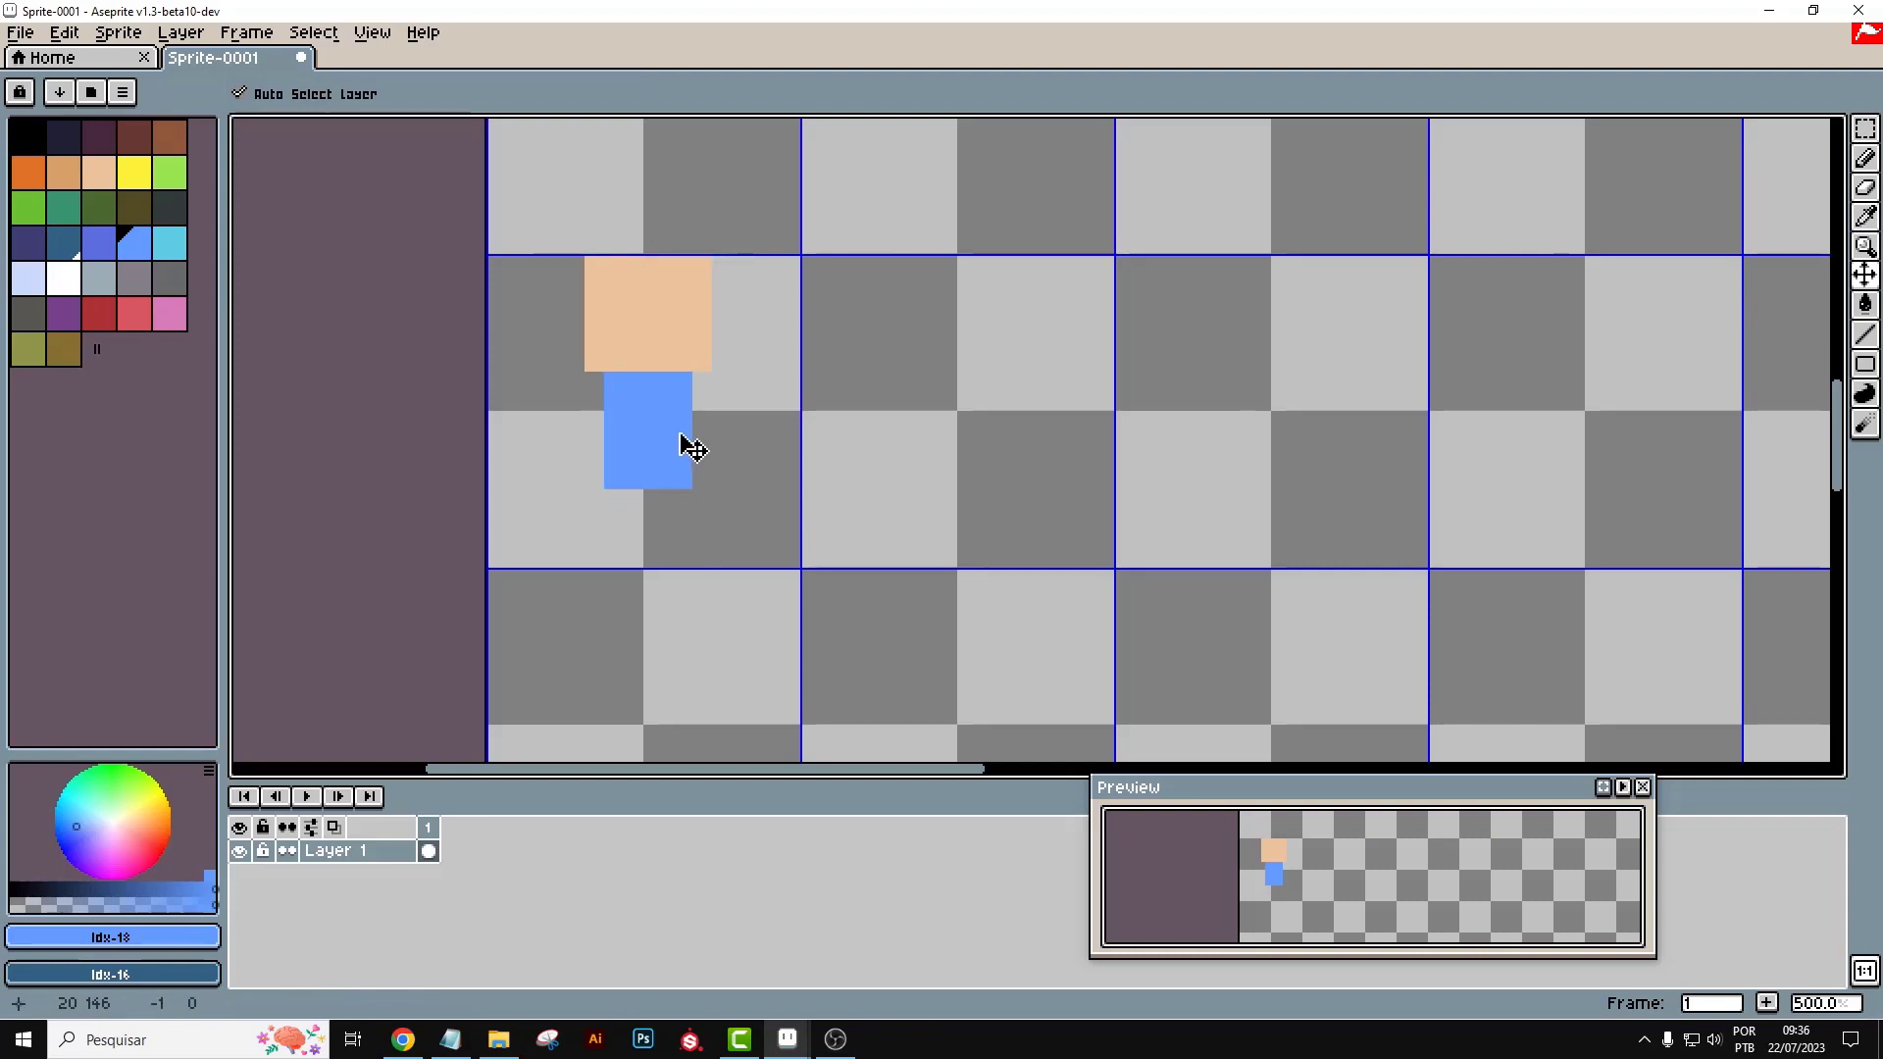
key(ctrl+z)
key(ctrl+z)
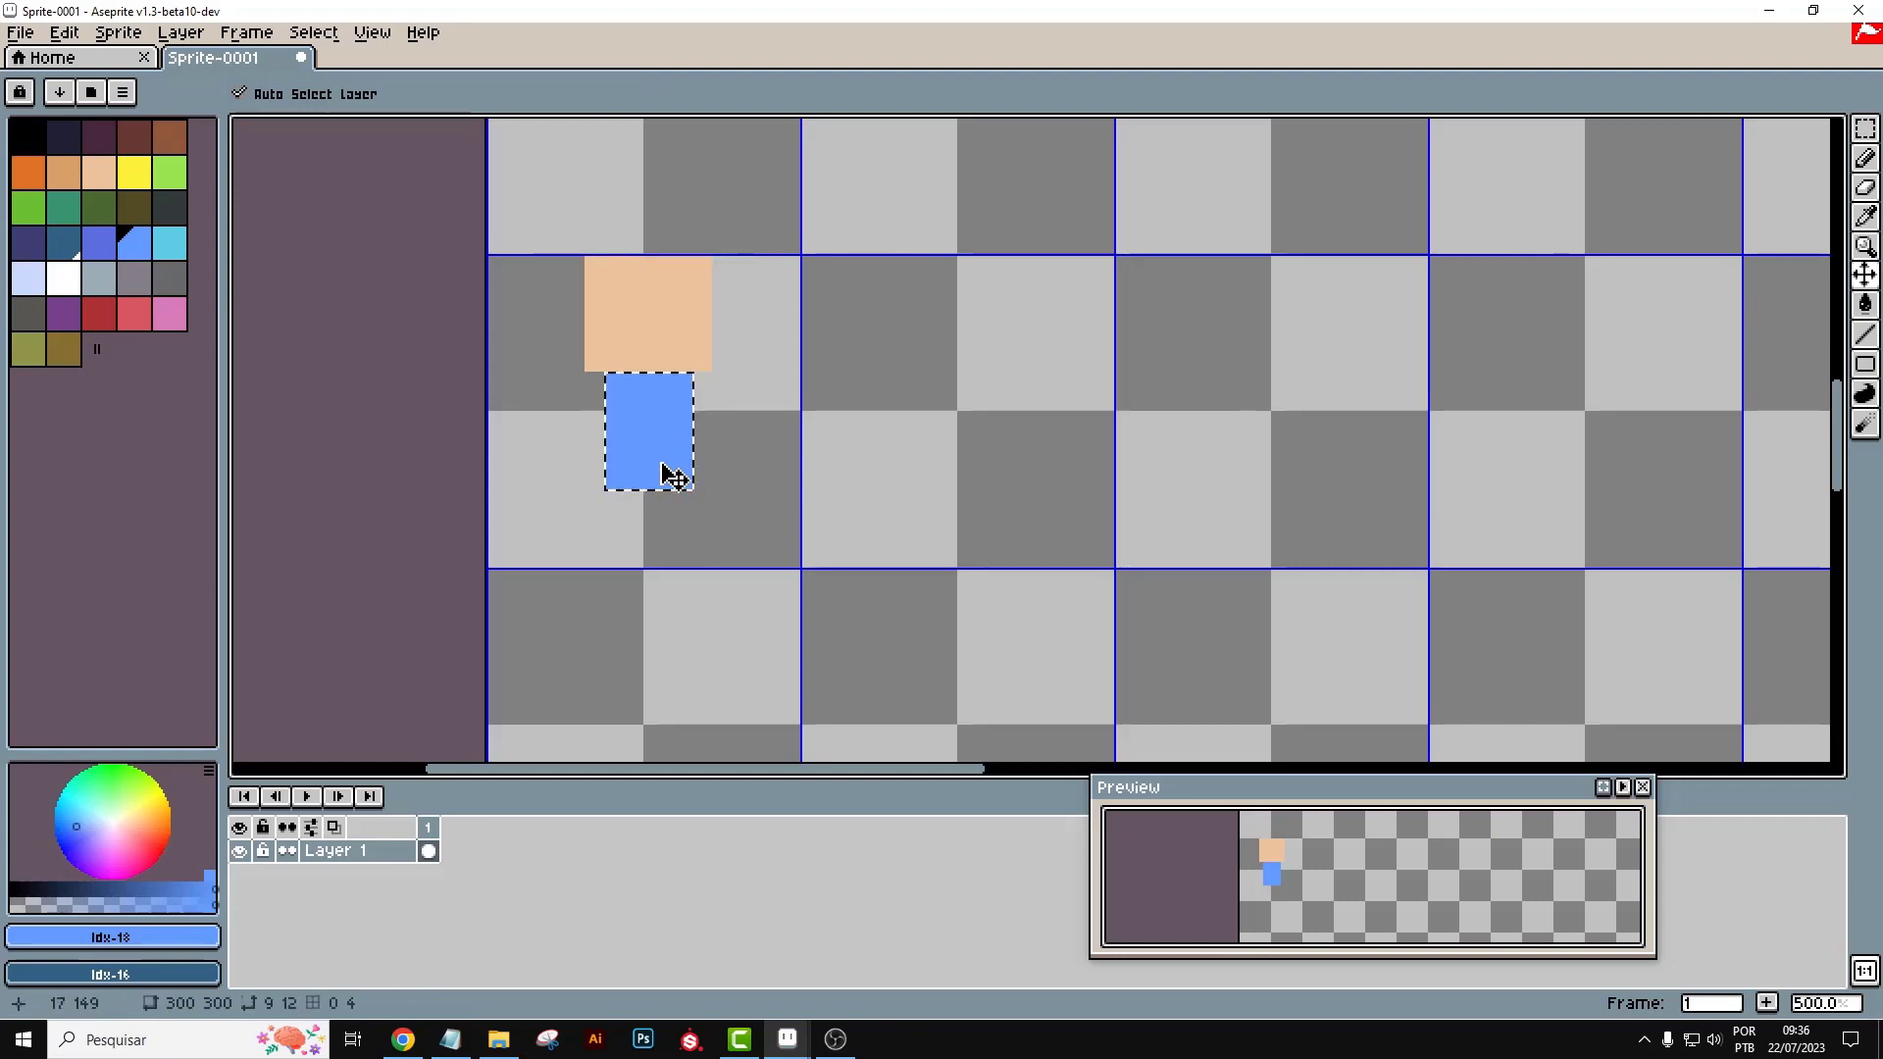
Make the legs: select a 4 × 8 px area centred below the torso and fill it with dark grey (Idx-14)
key(m)
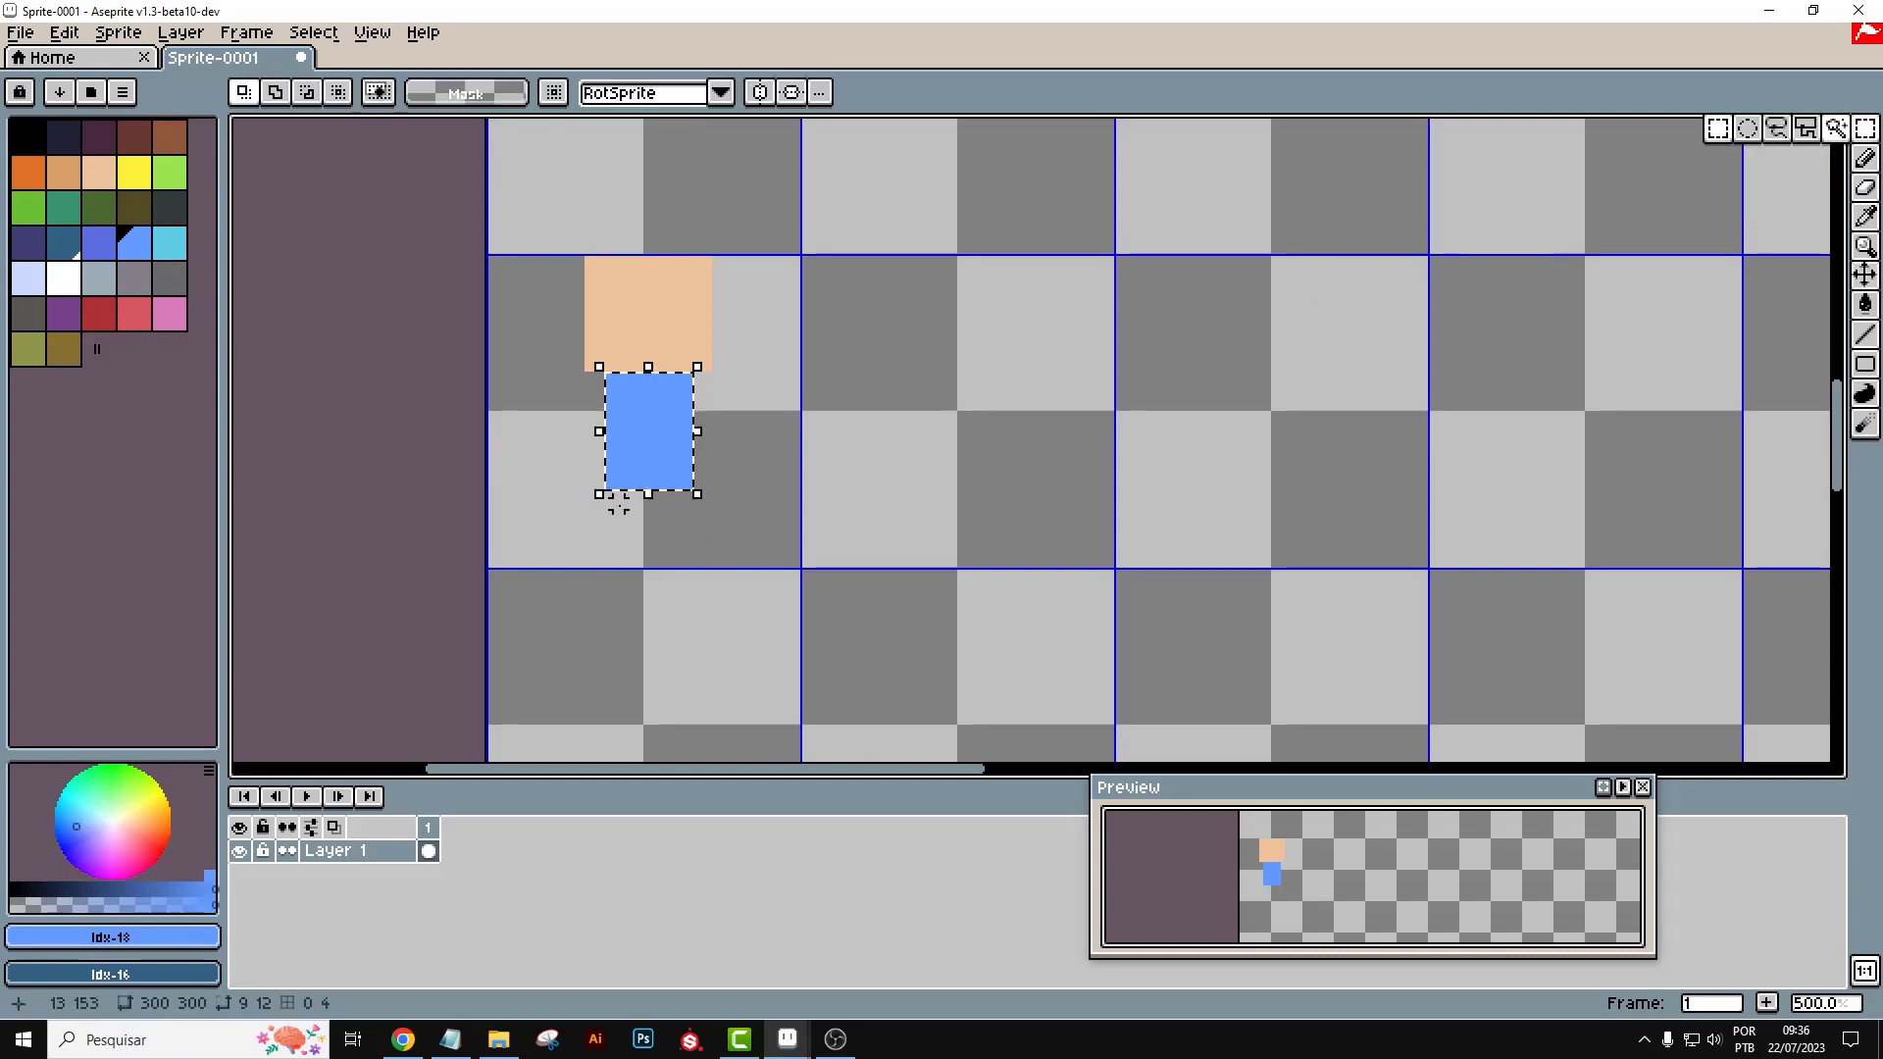
click(666, 552)
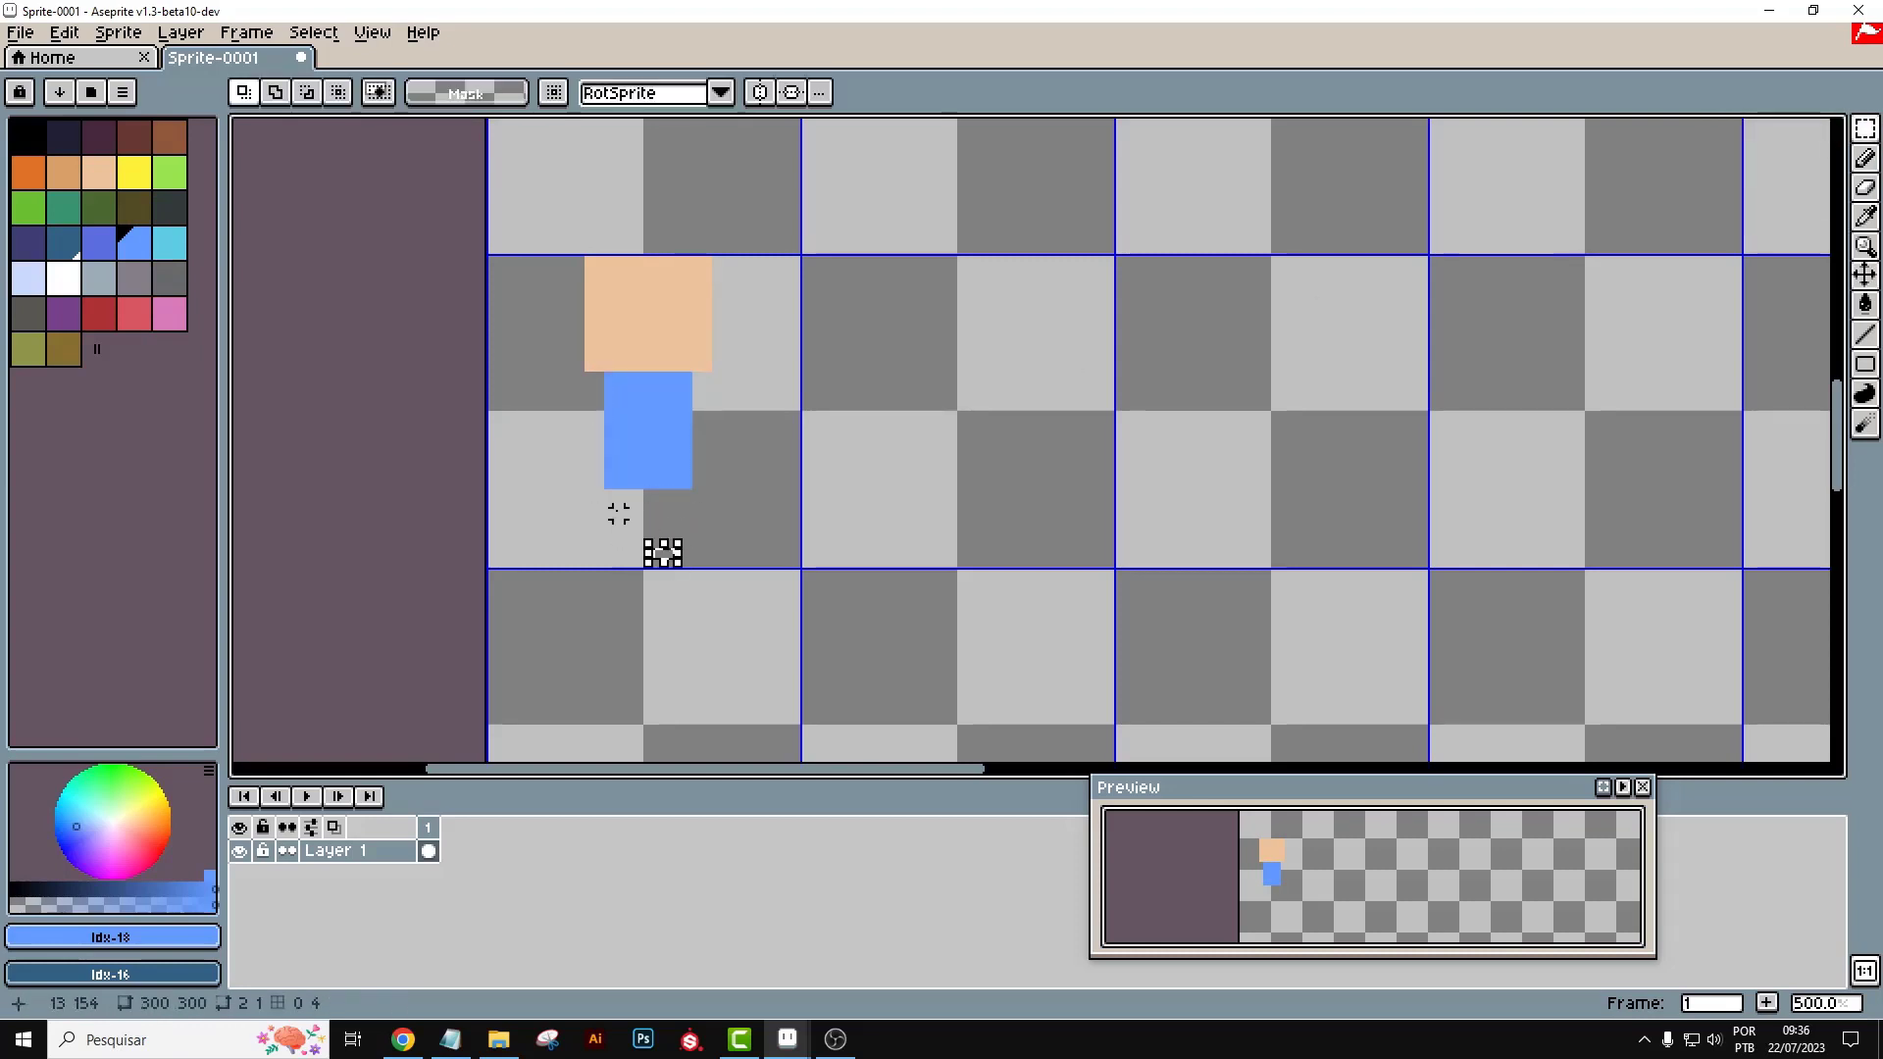
drag(655, 547, 619, 489)
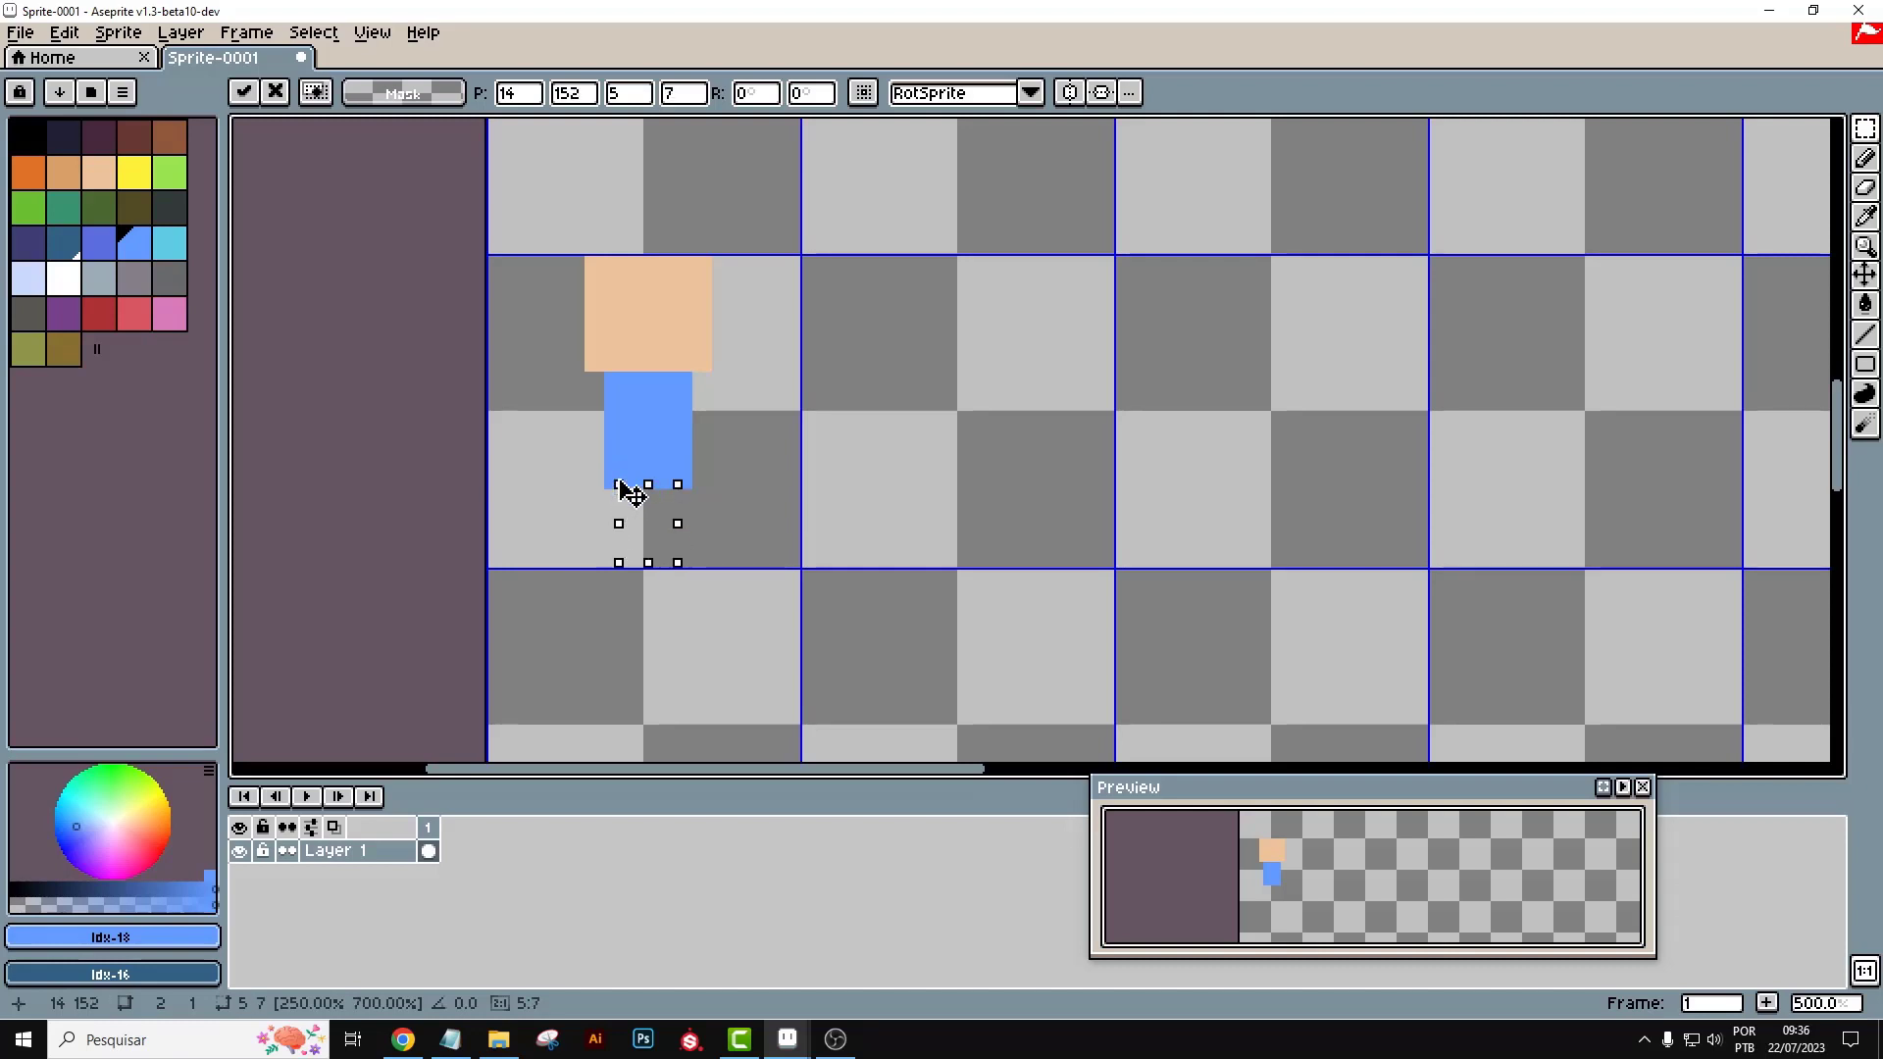
drag(670, 559, 671, 571)
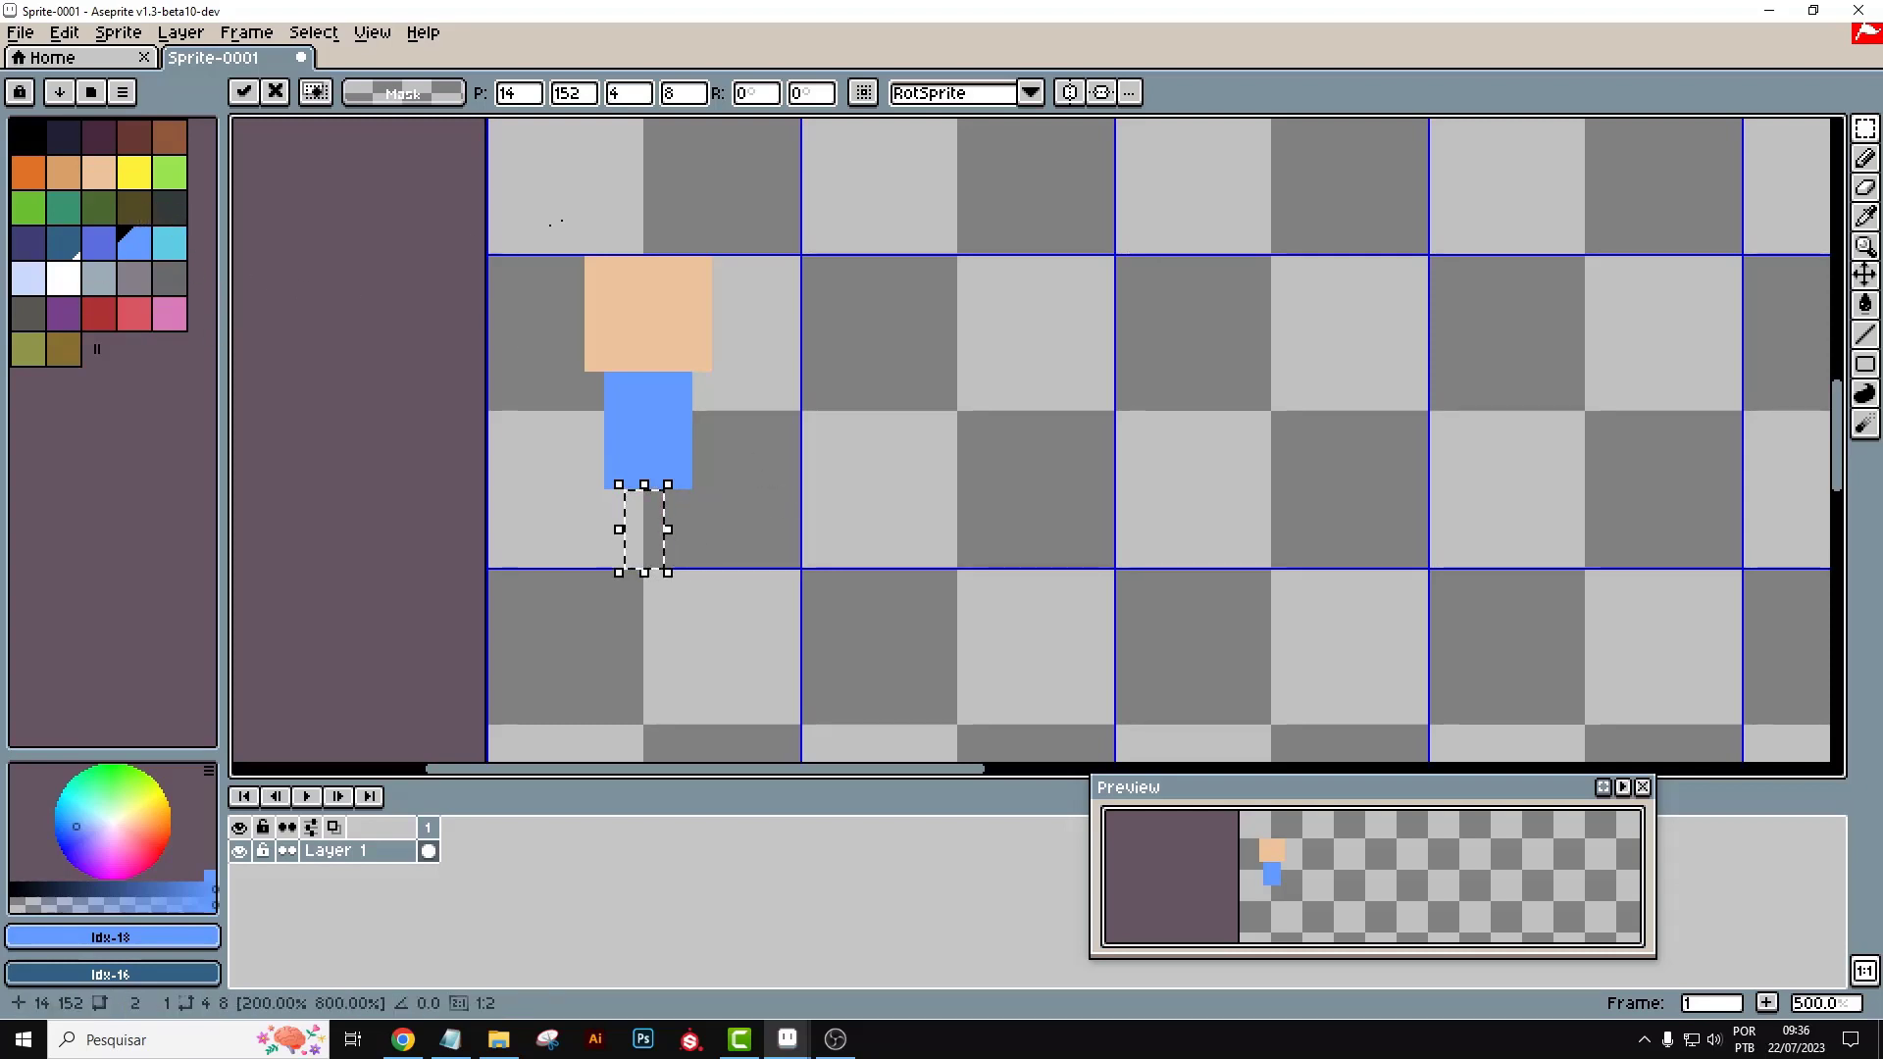
click(169, 207)
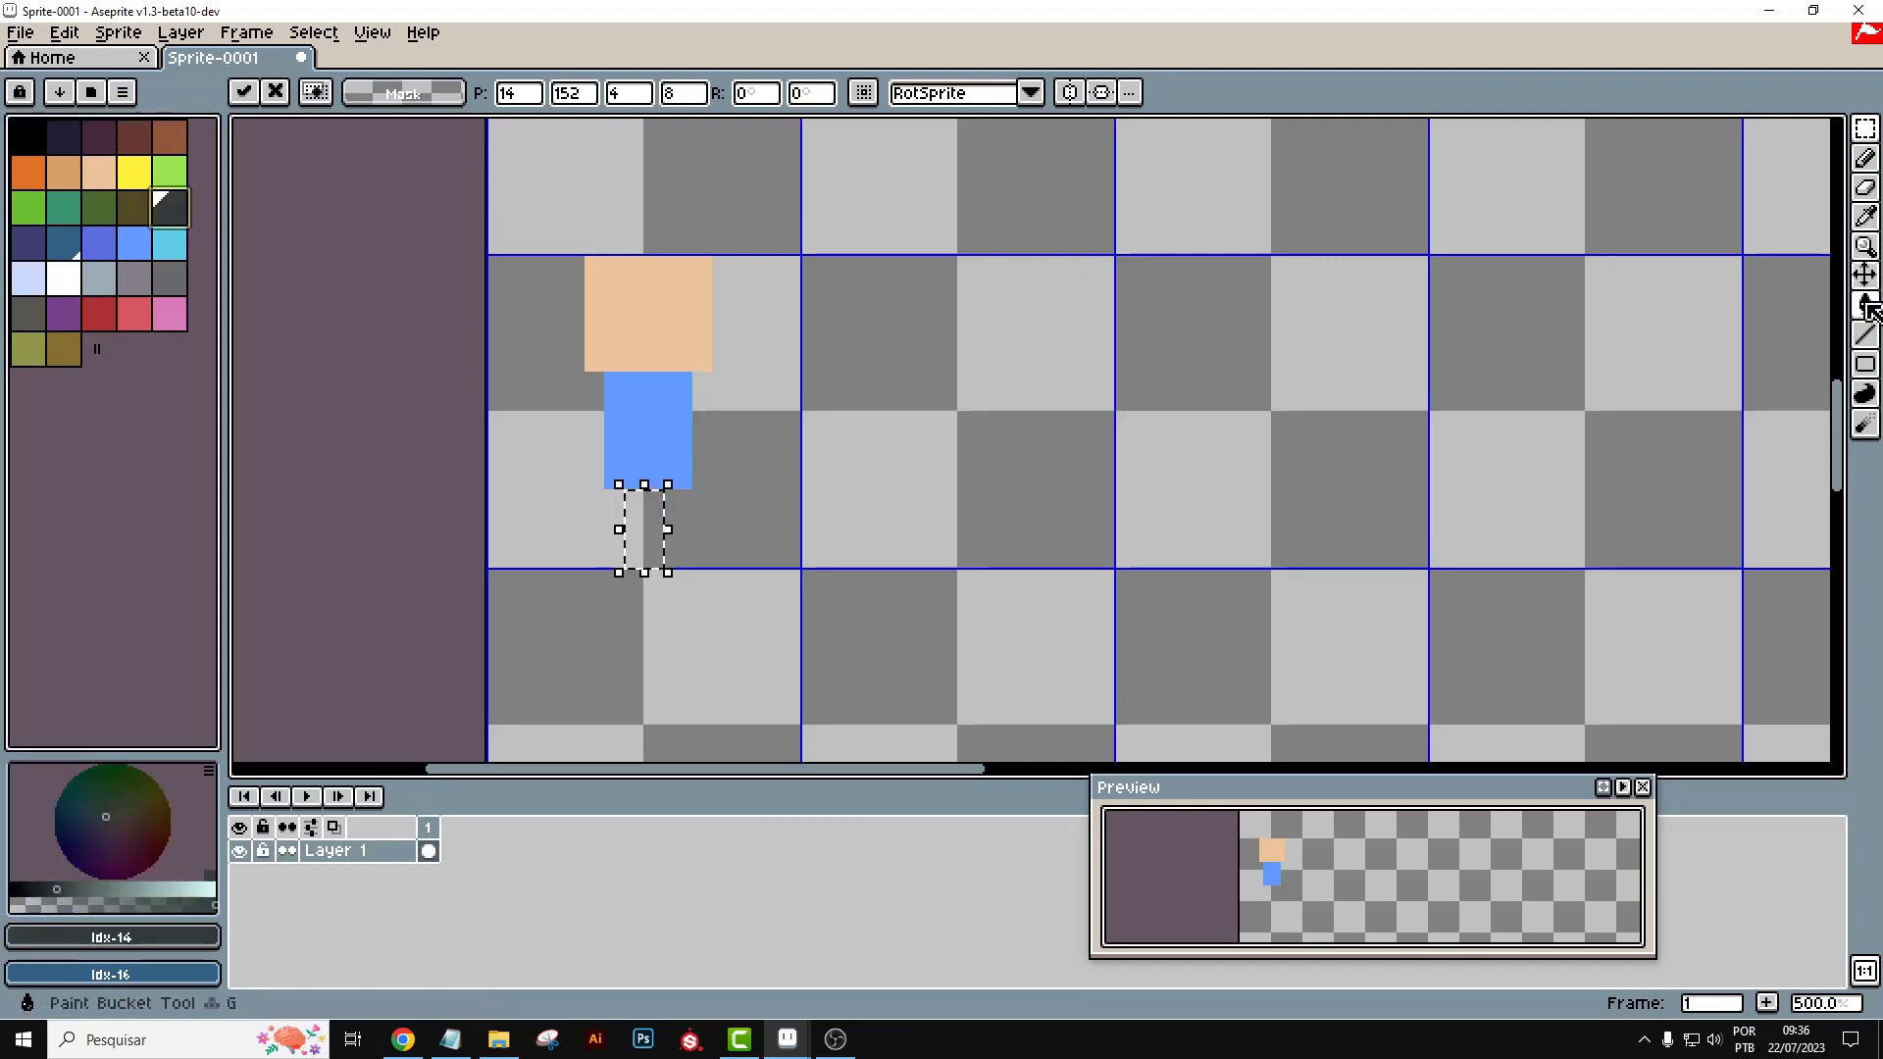
click(1863, 306)
click(640, 528)
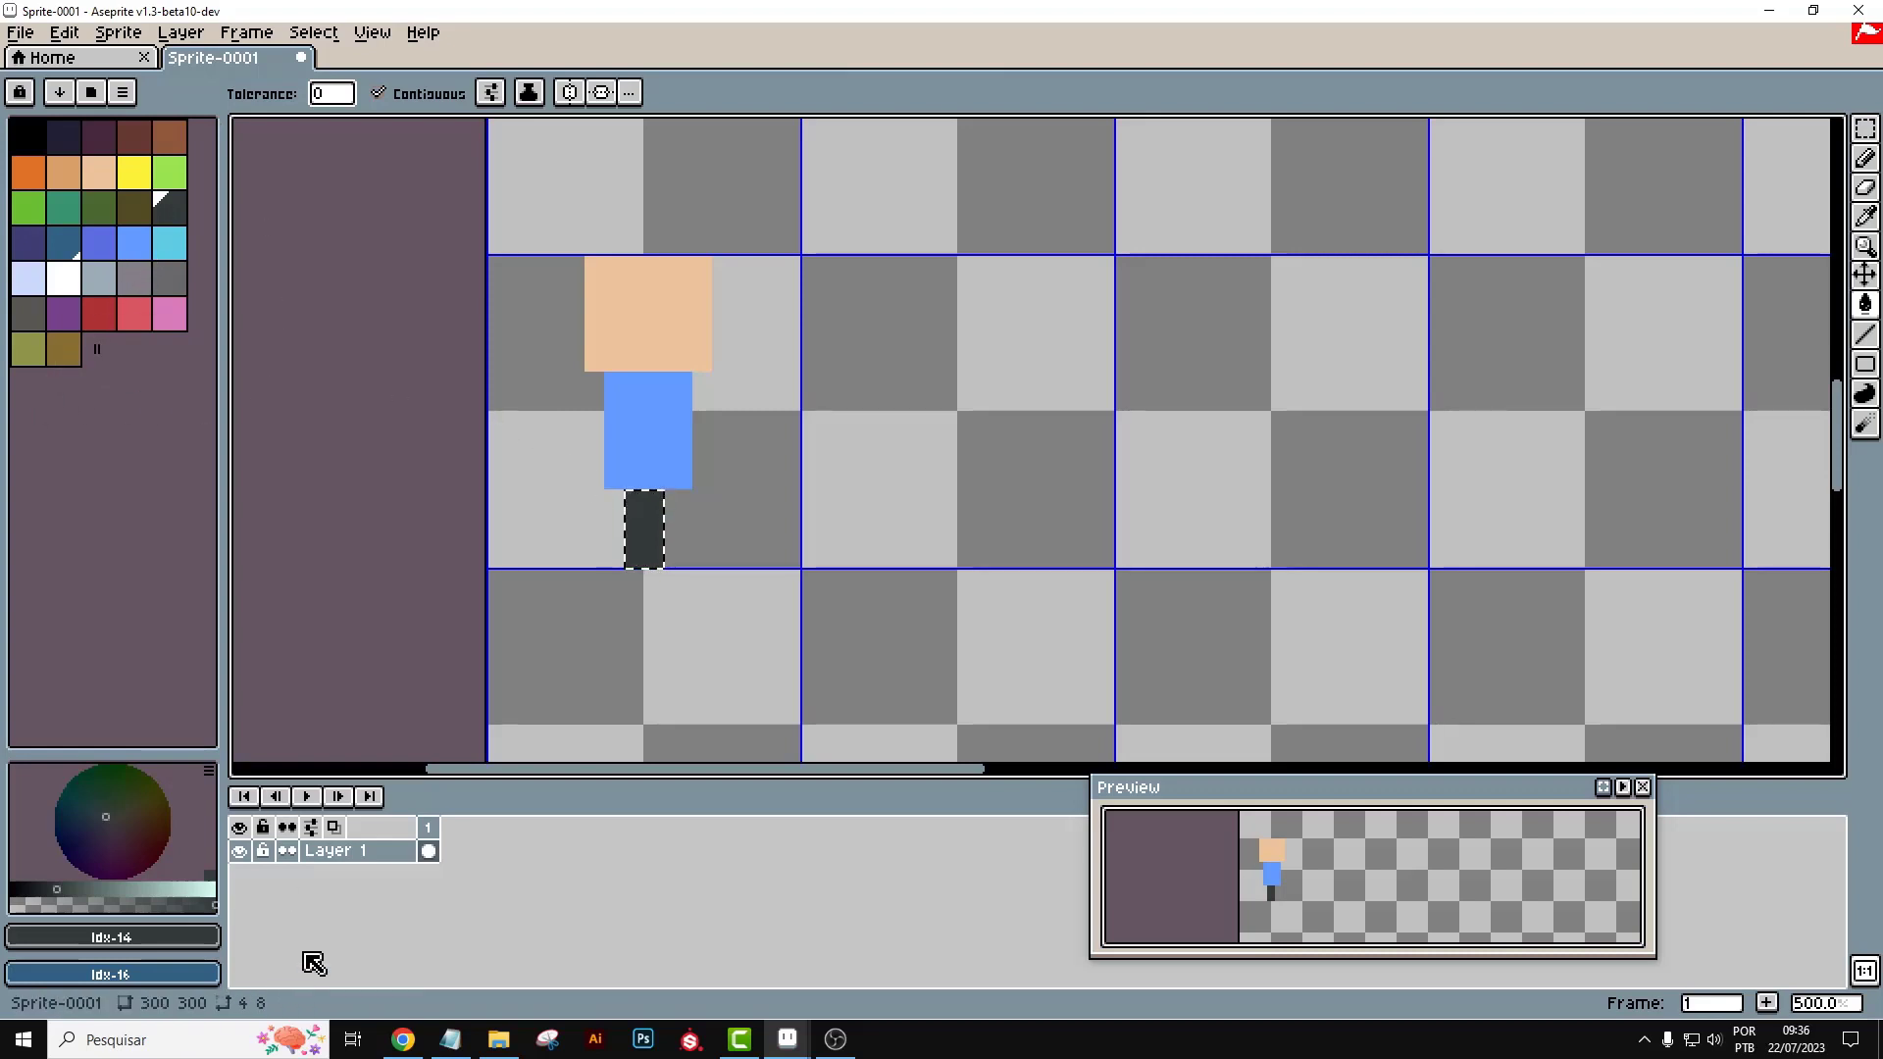
Rename the layer holding the figure to "body"
click(361, 853)
double_click(363, 860)
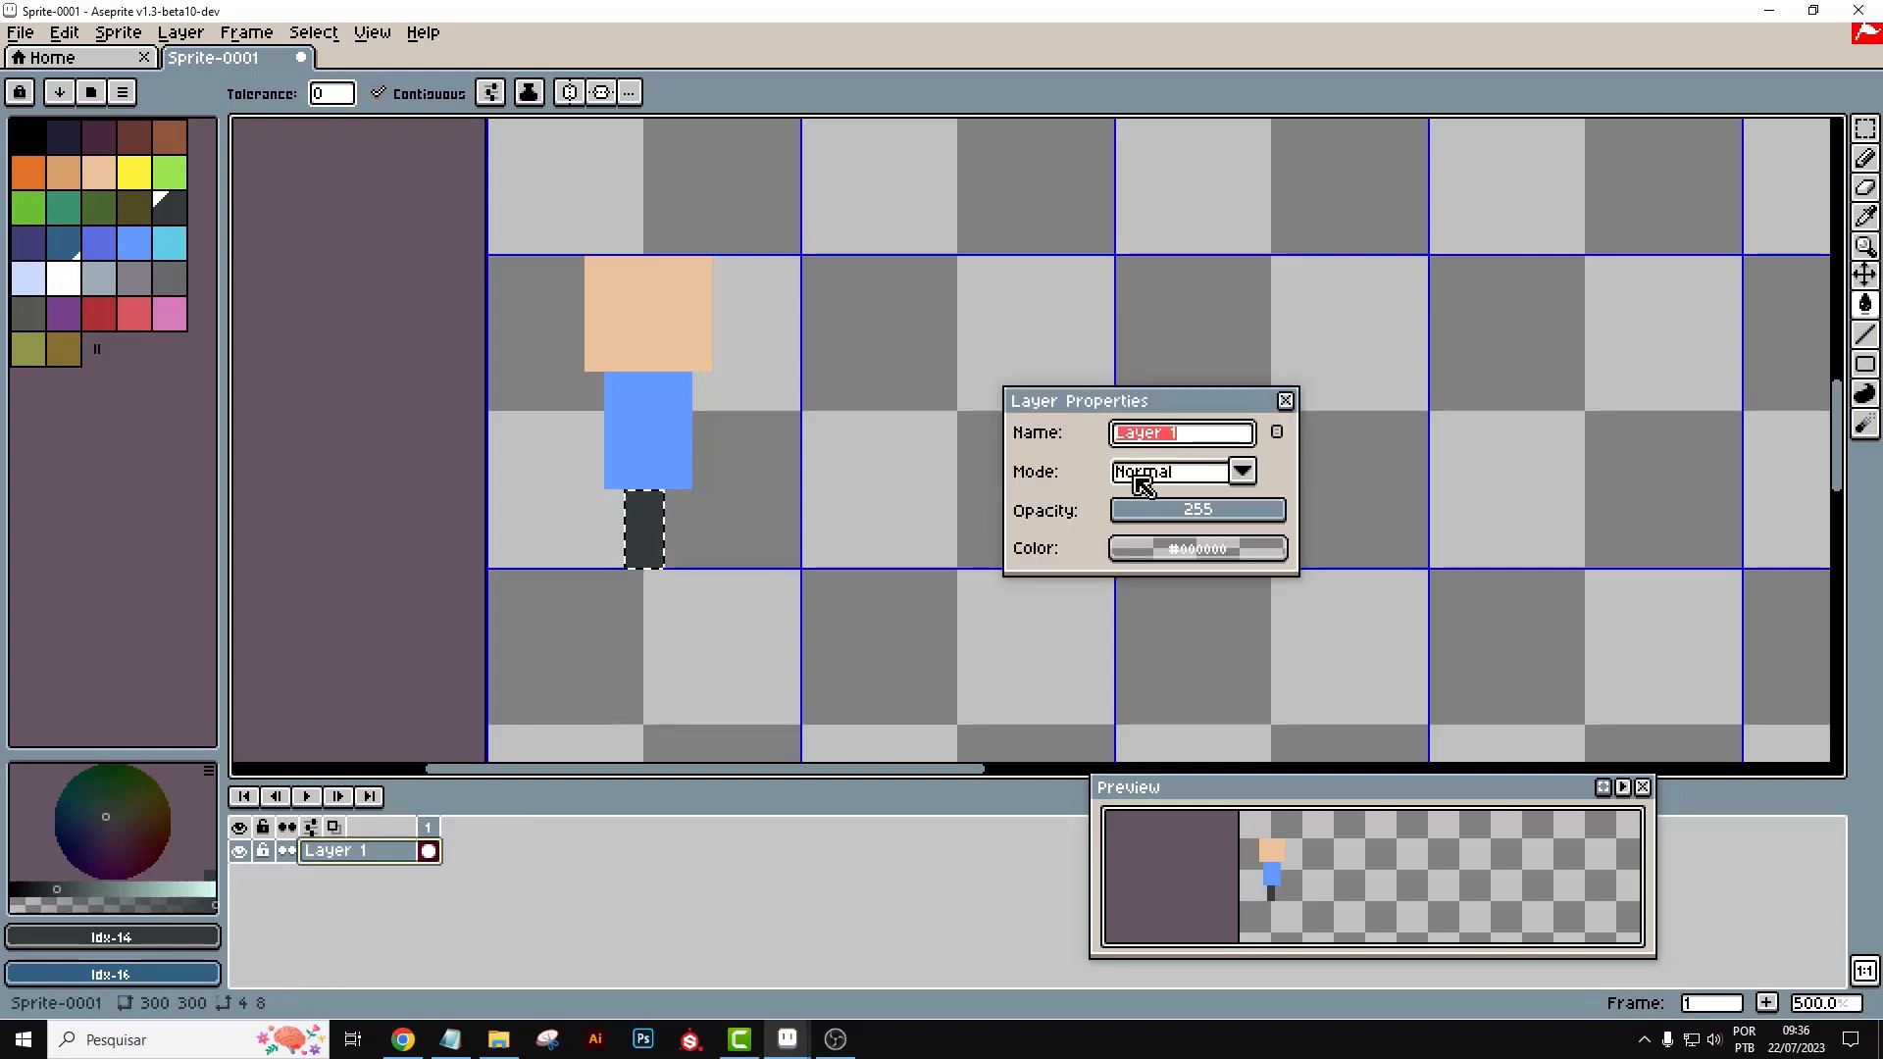
click(1172, 437)
key(BackSpace)
drag(1167, 443, 1106, 433)
text(body)
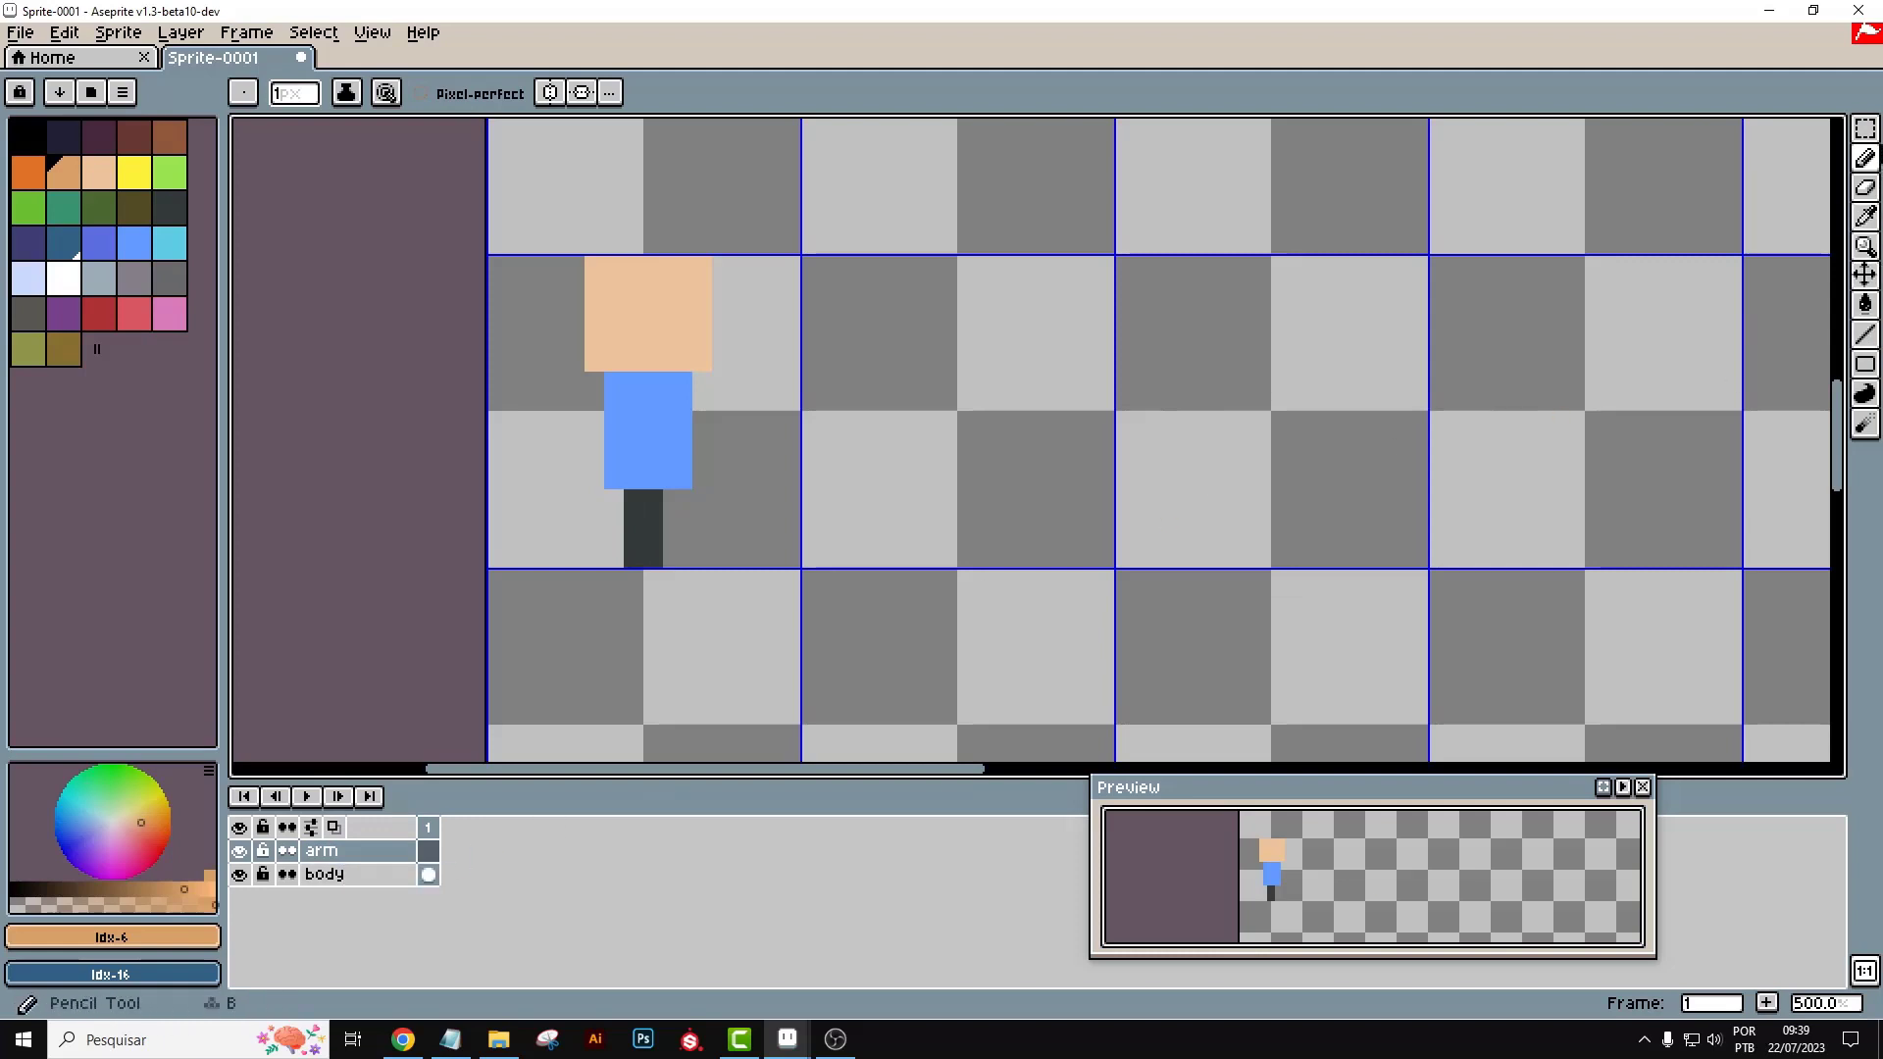
On the arm layer, select a 5 × 12 px area in the middle of the torso and fill it with skin tone (Idx-7)
click(1866, 128)
drag(628, 377, 668, 486)
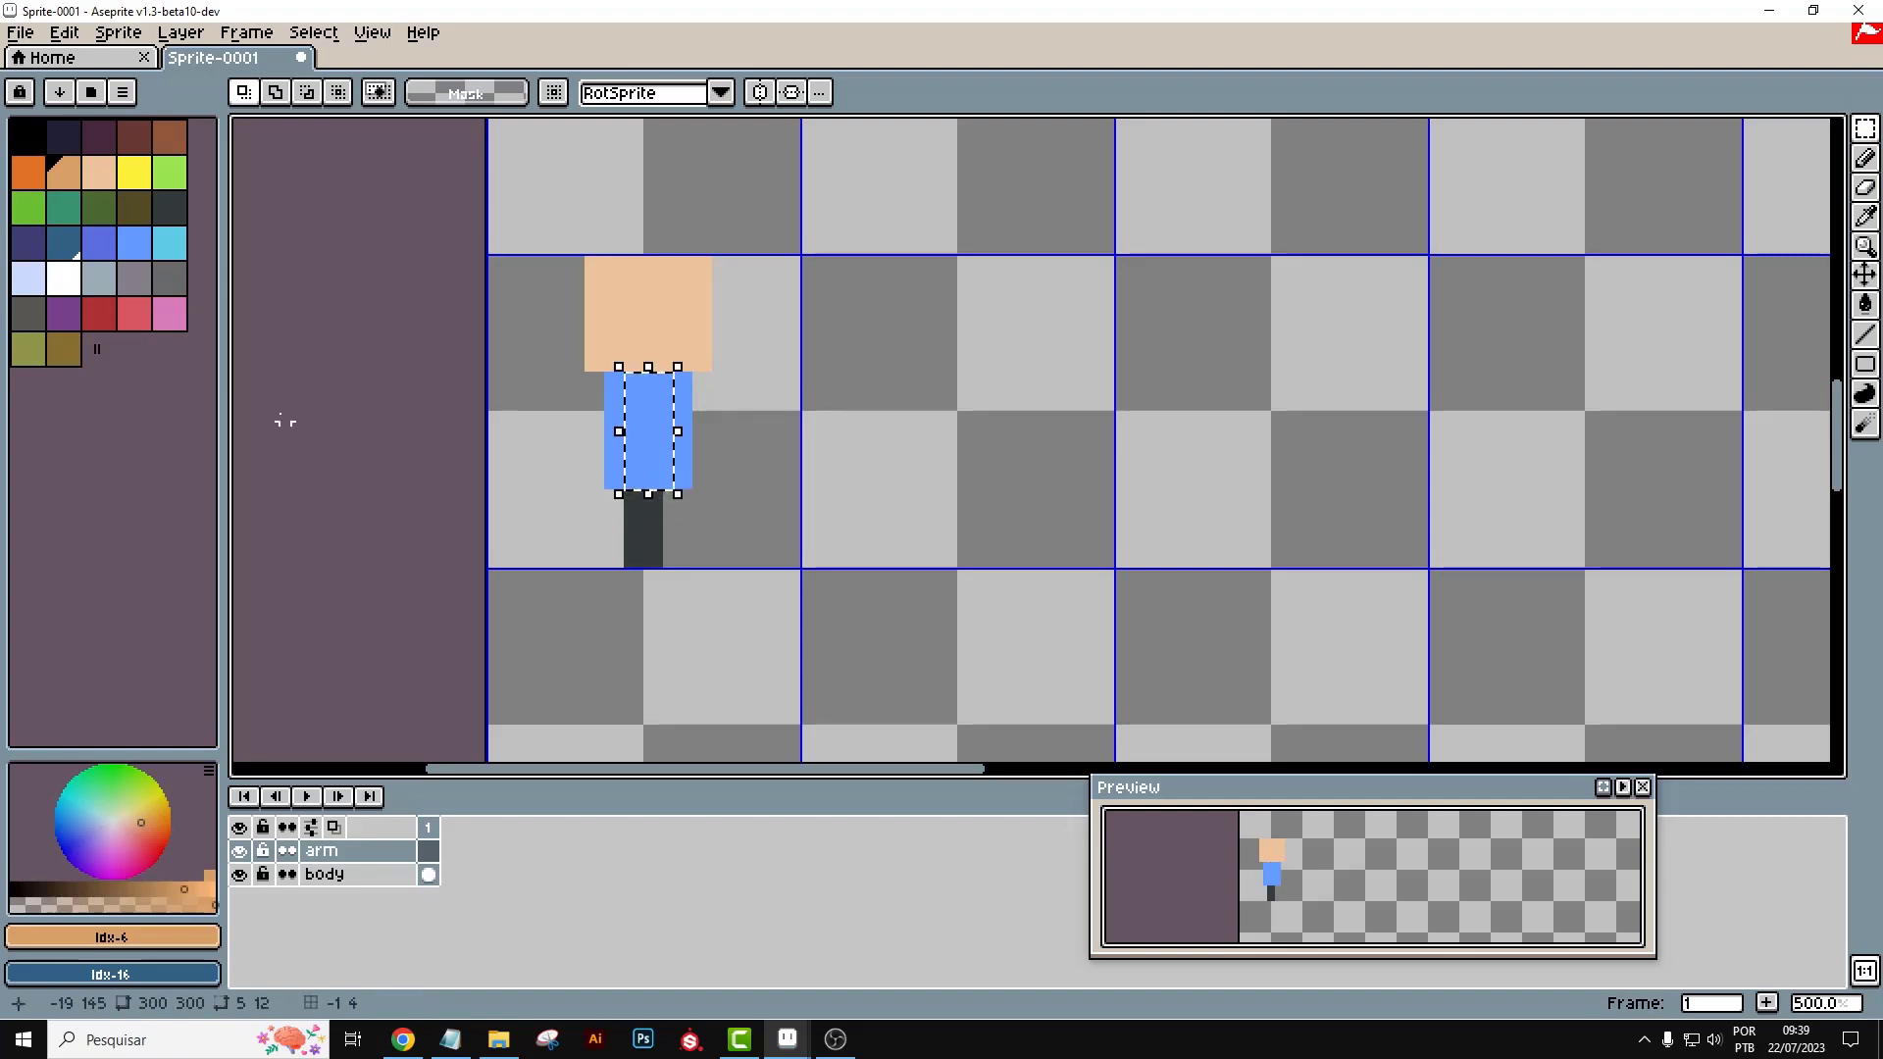
click(99, 173)
click(1866, 304)
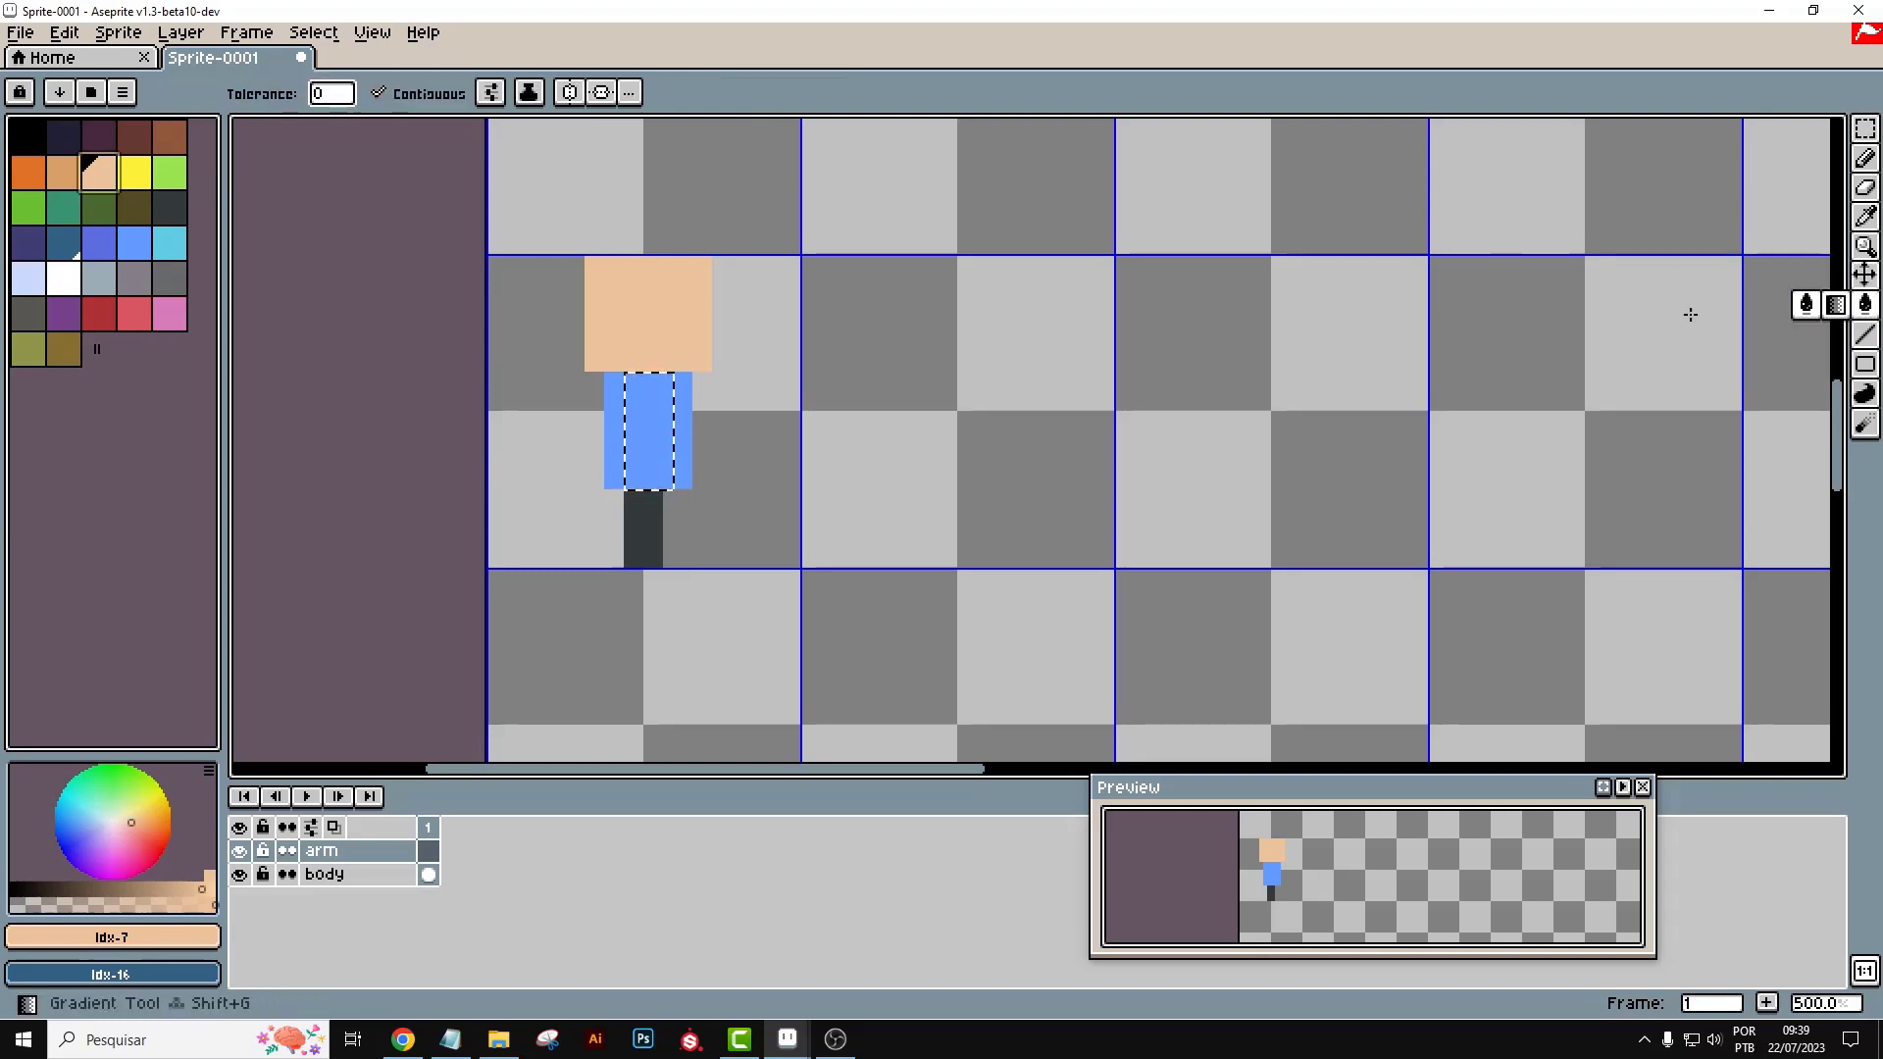
click(656, 430)
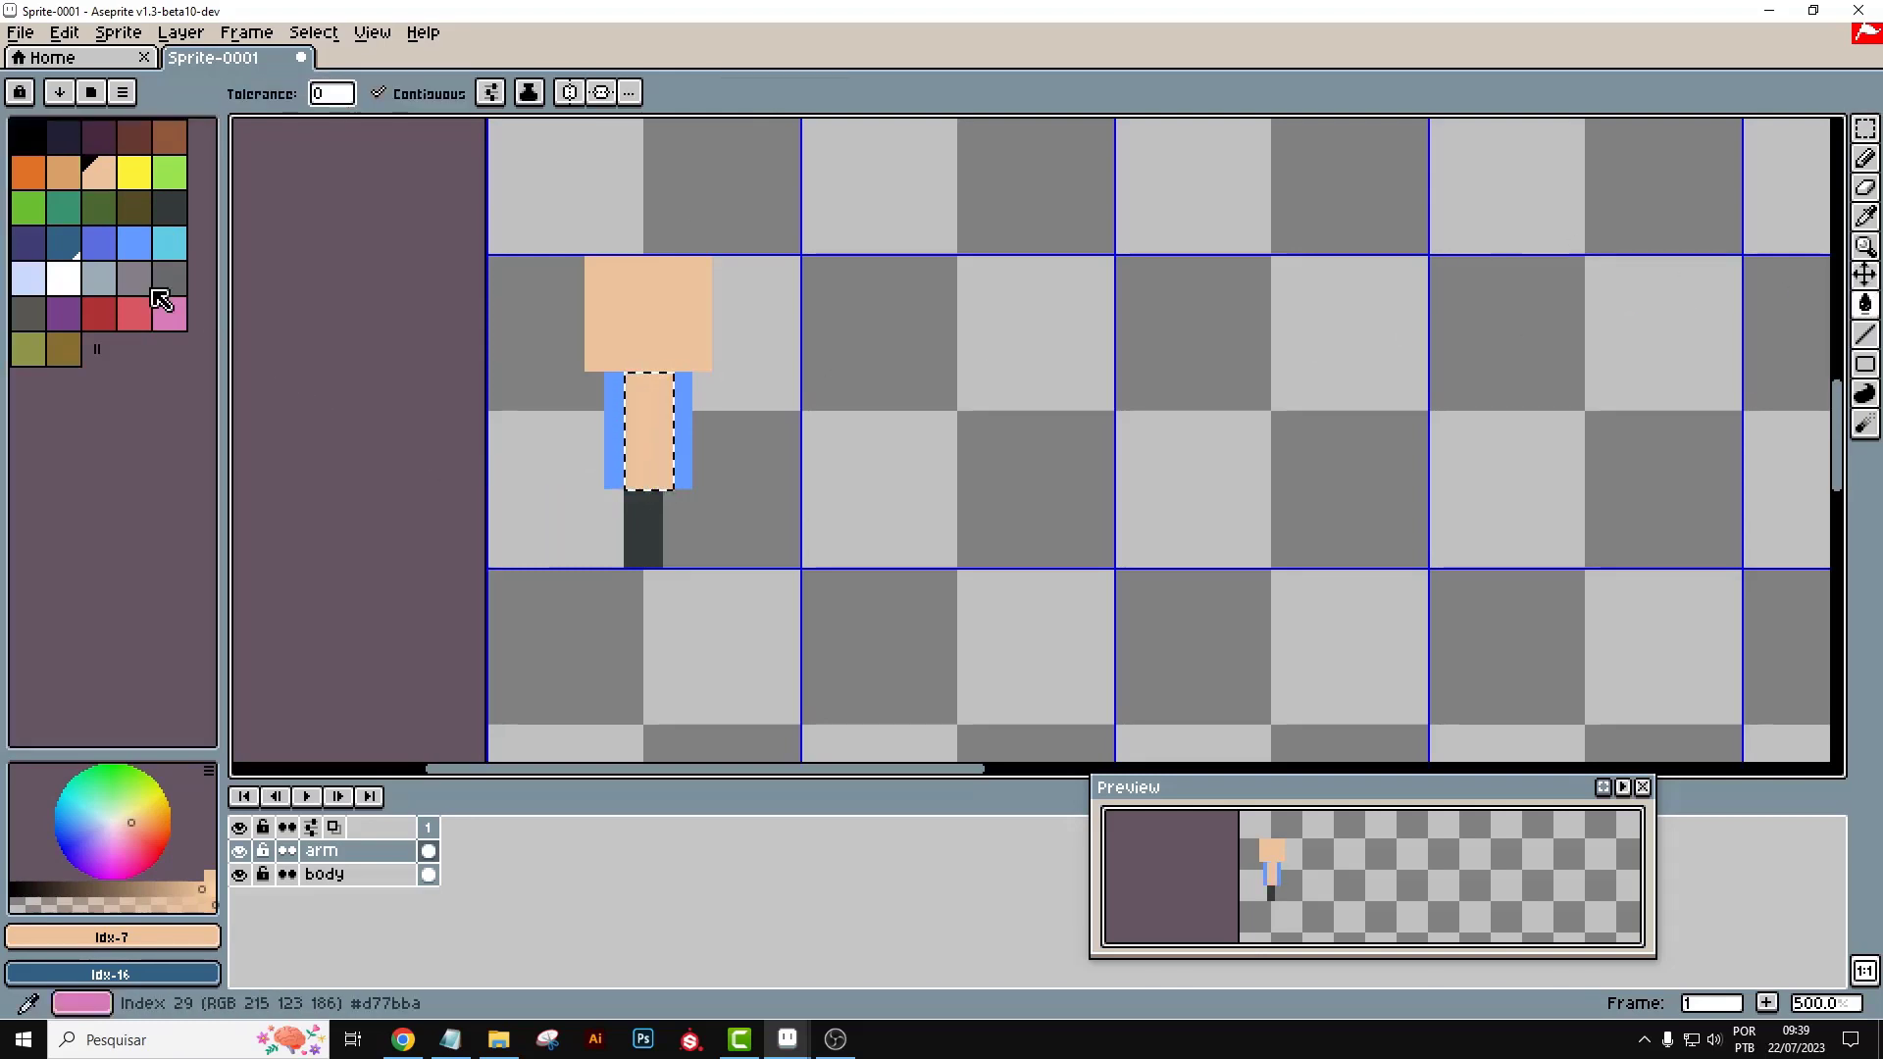
Narrow the selected skin-coloured arm to 4 × 12 px from its right edge
click(137, 254)
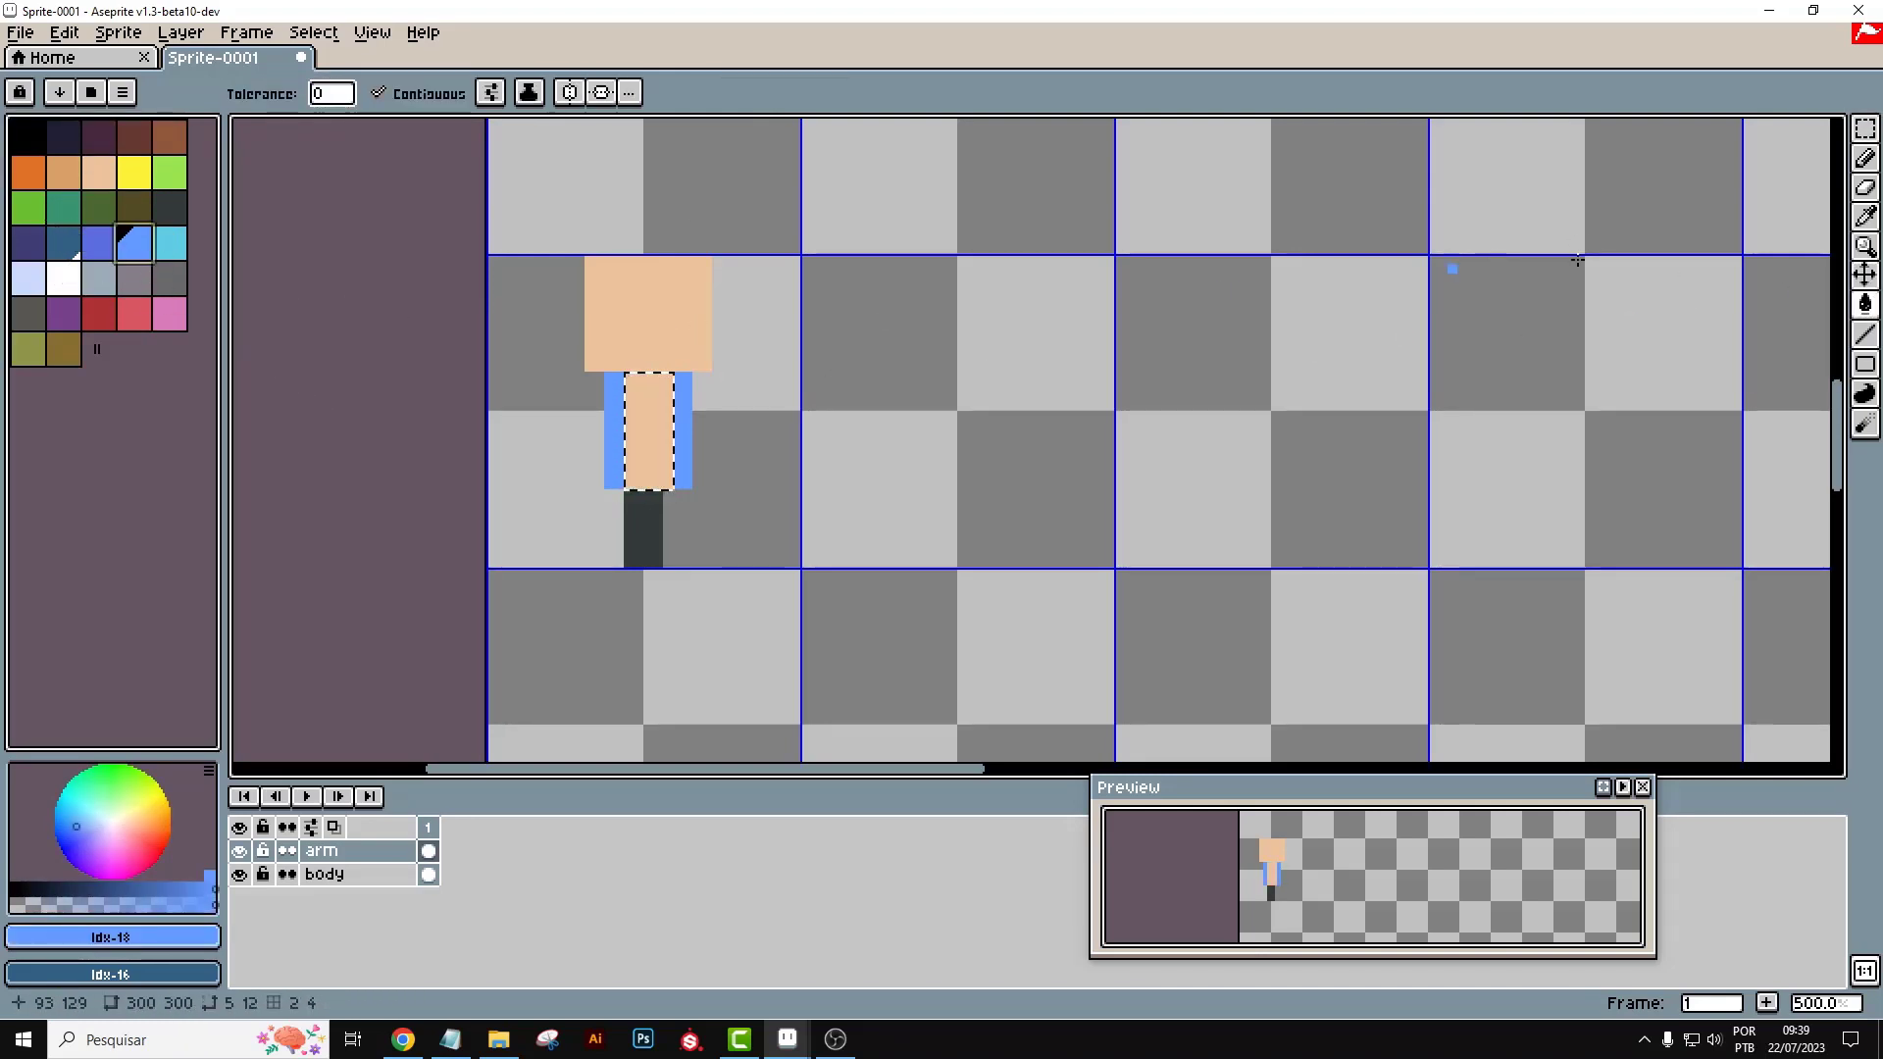
click(1866, 128)
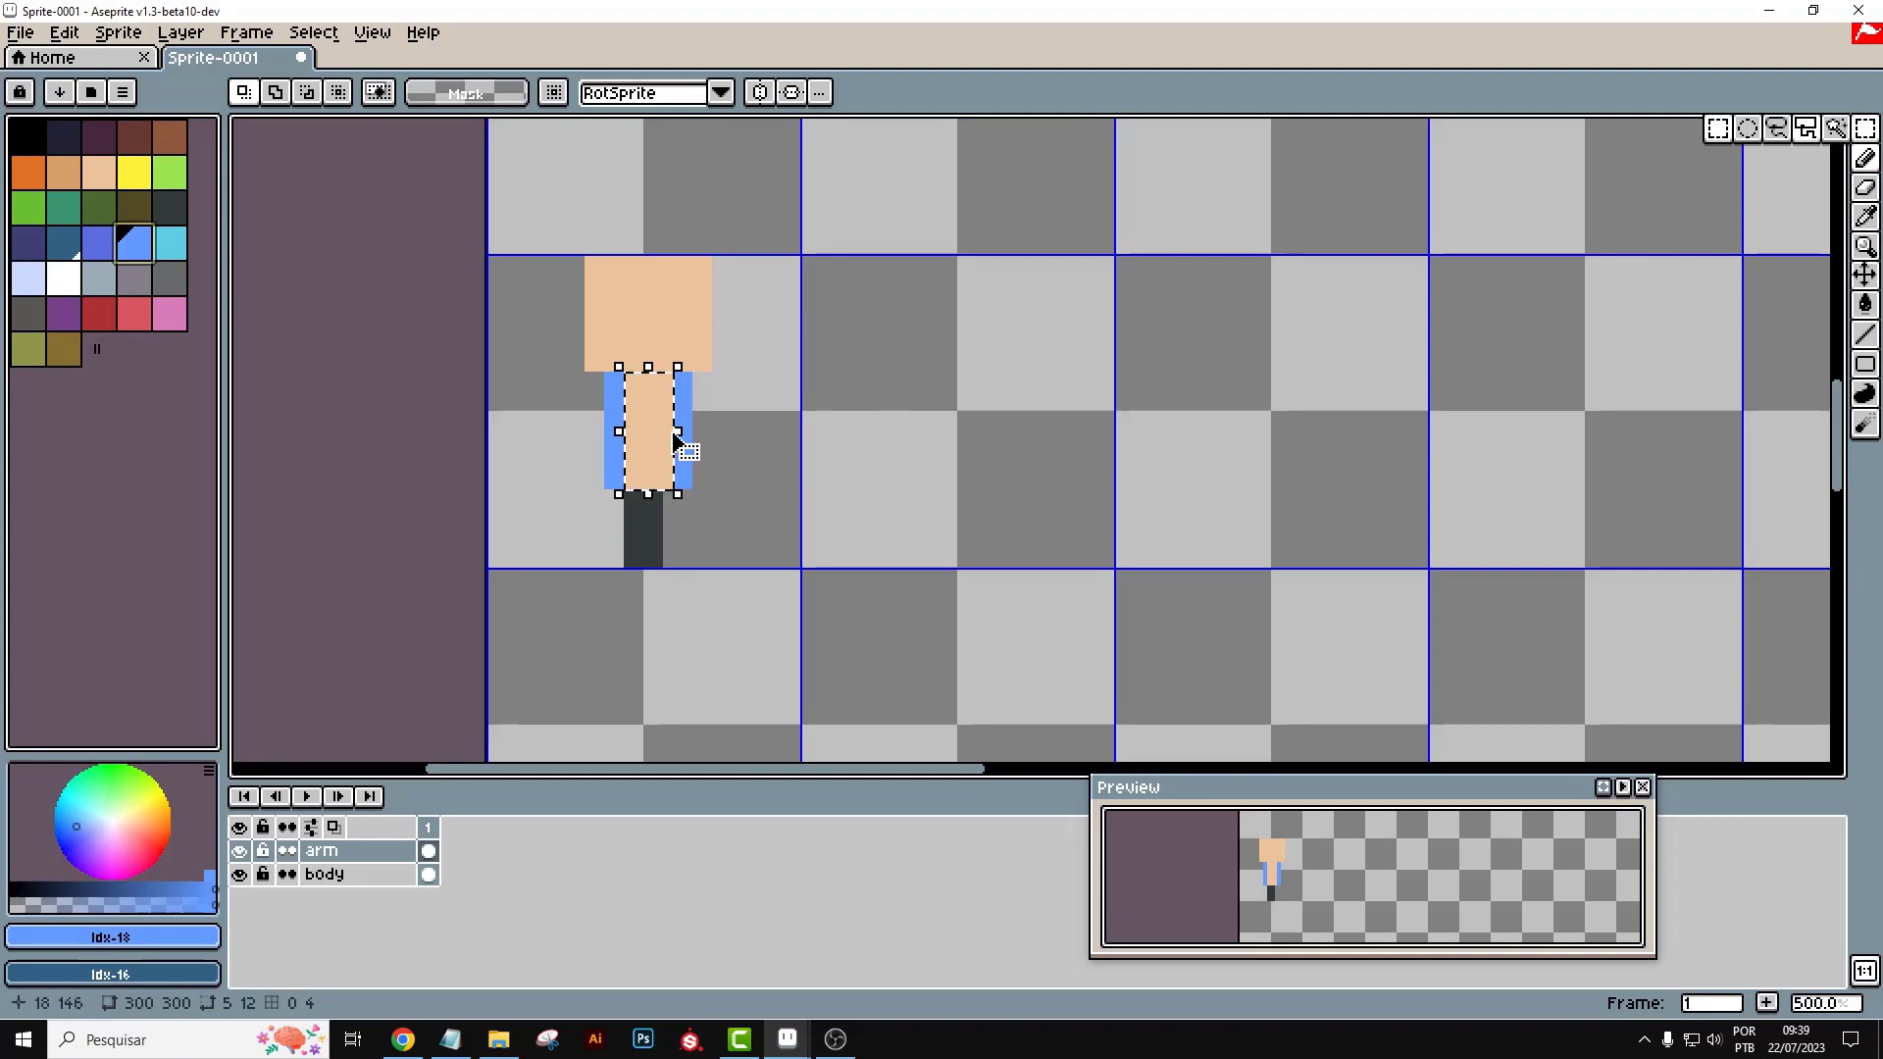
drag(673, 430, 663, 431)
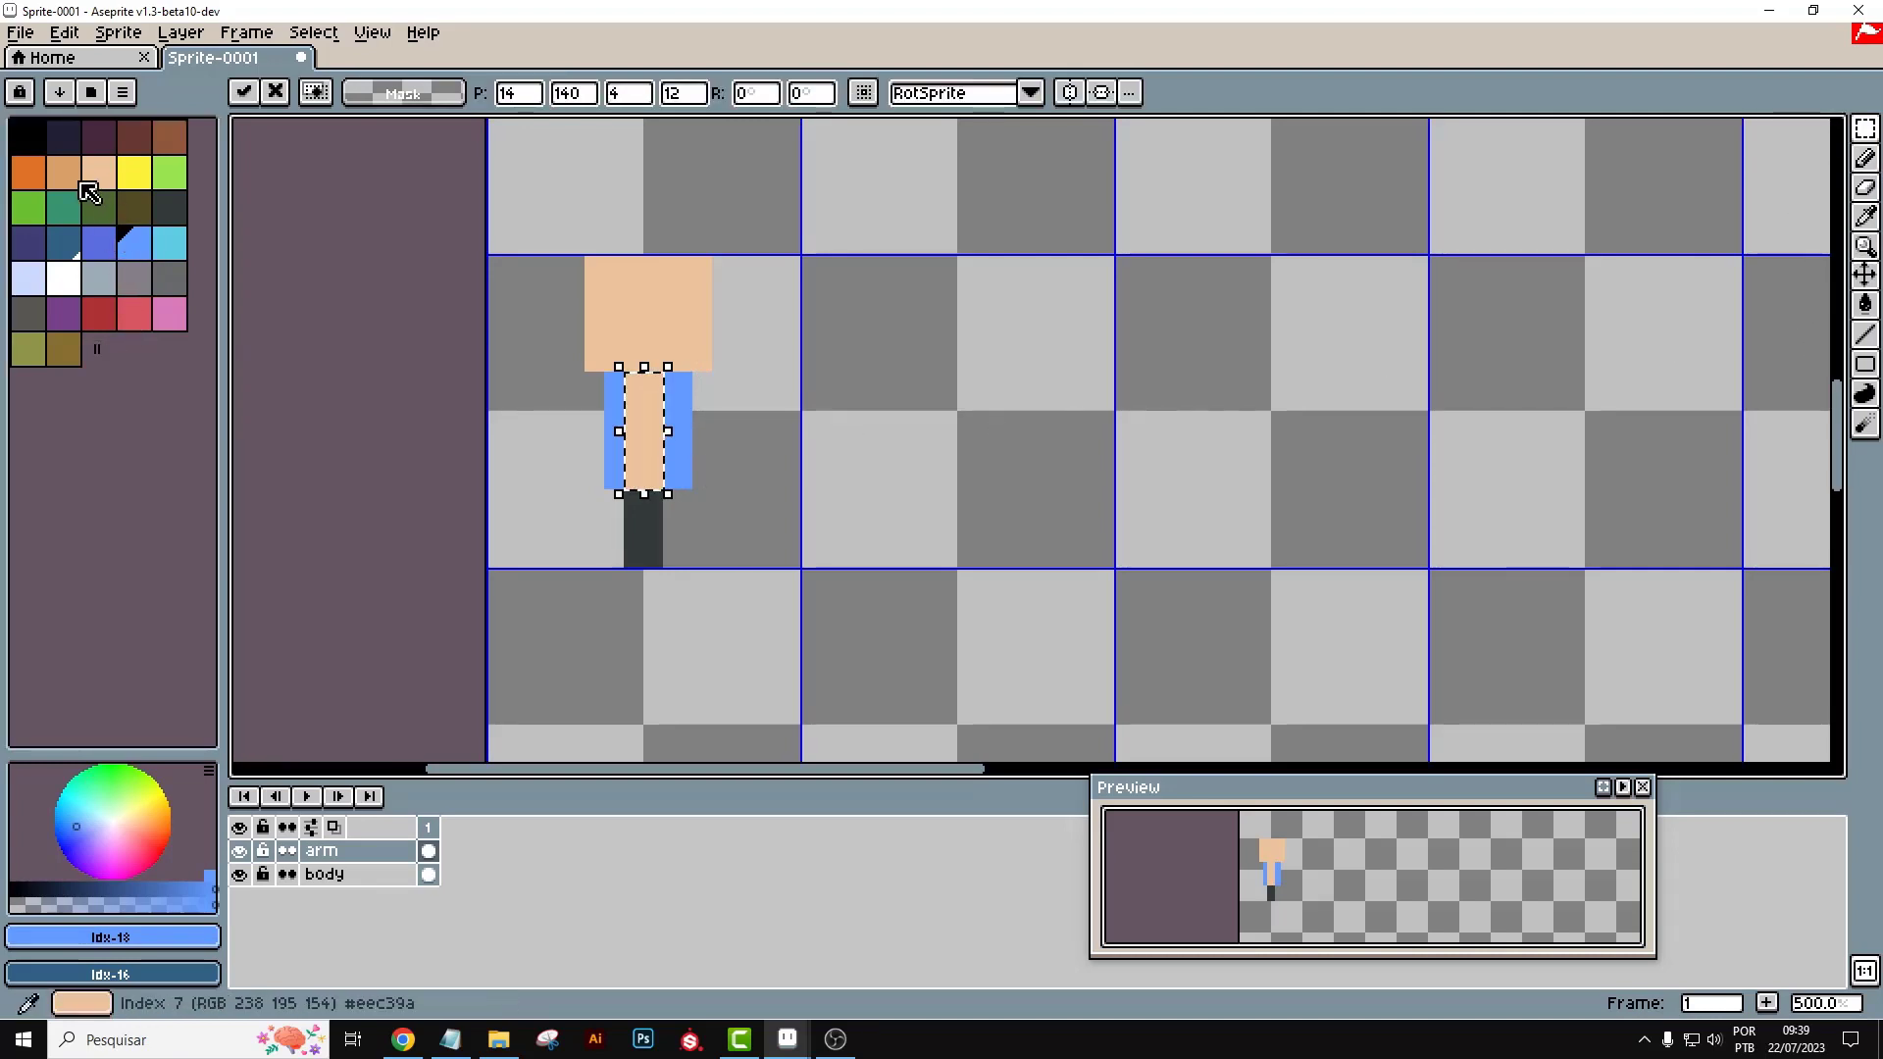
Paint the sleeve over the arm in light blue (Idx-18) with the Pencil, leaving the lowest two pixel rows as the hand
click(139, 256)
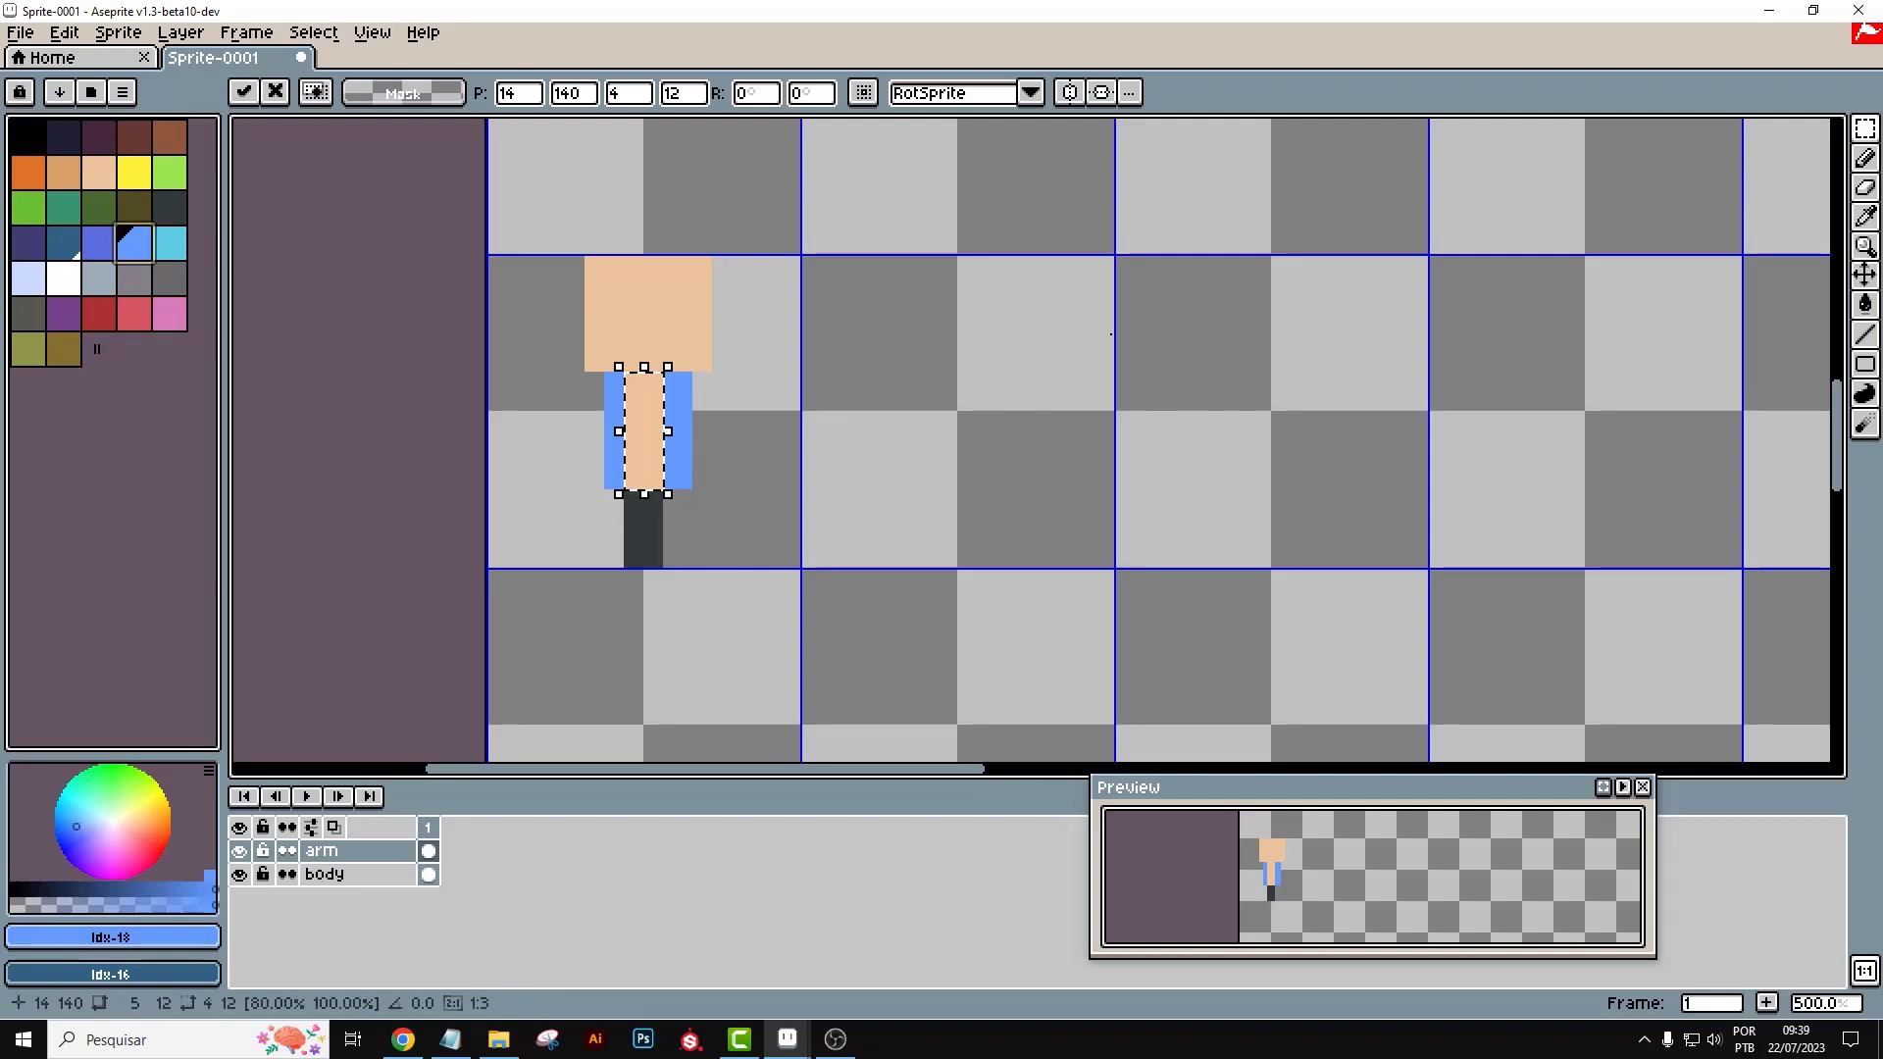
click(1867, 161)
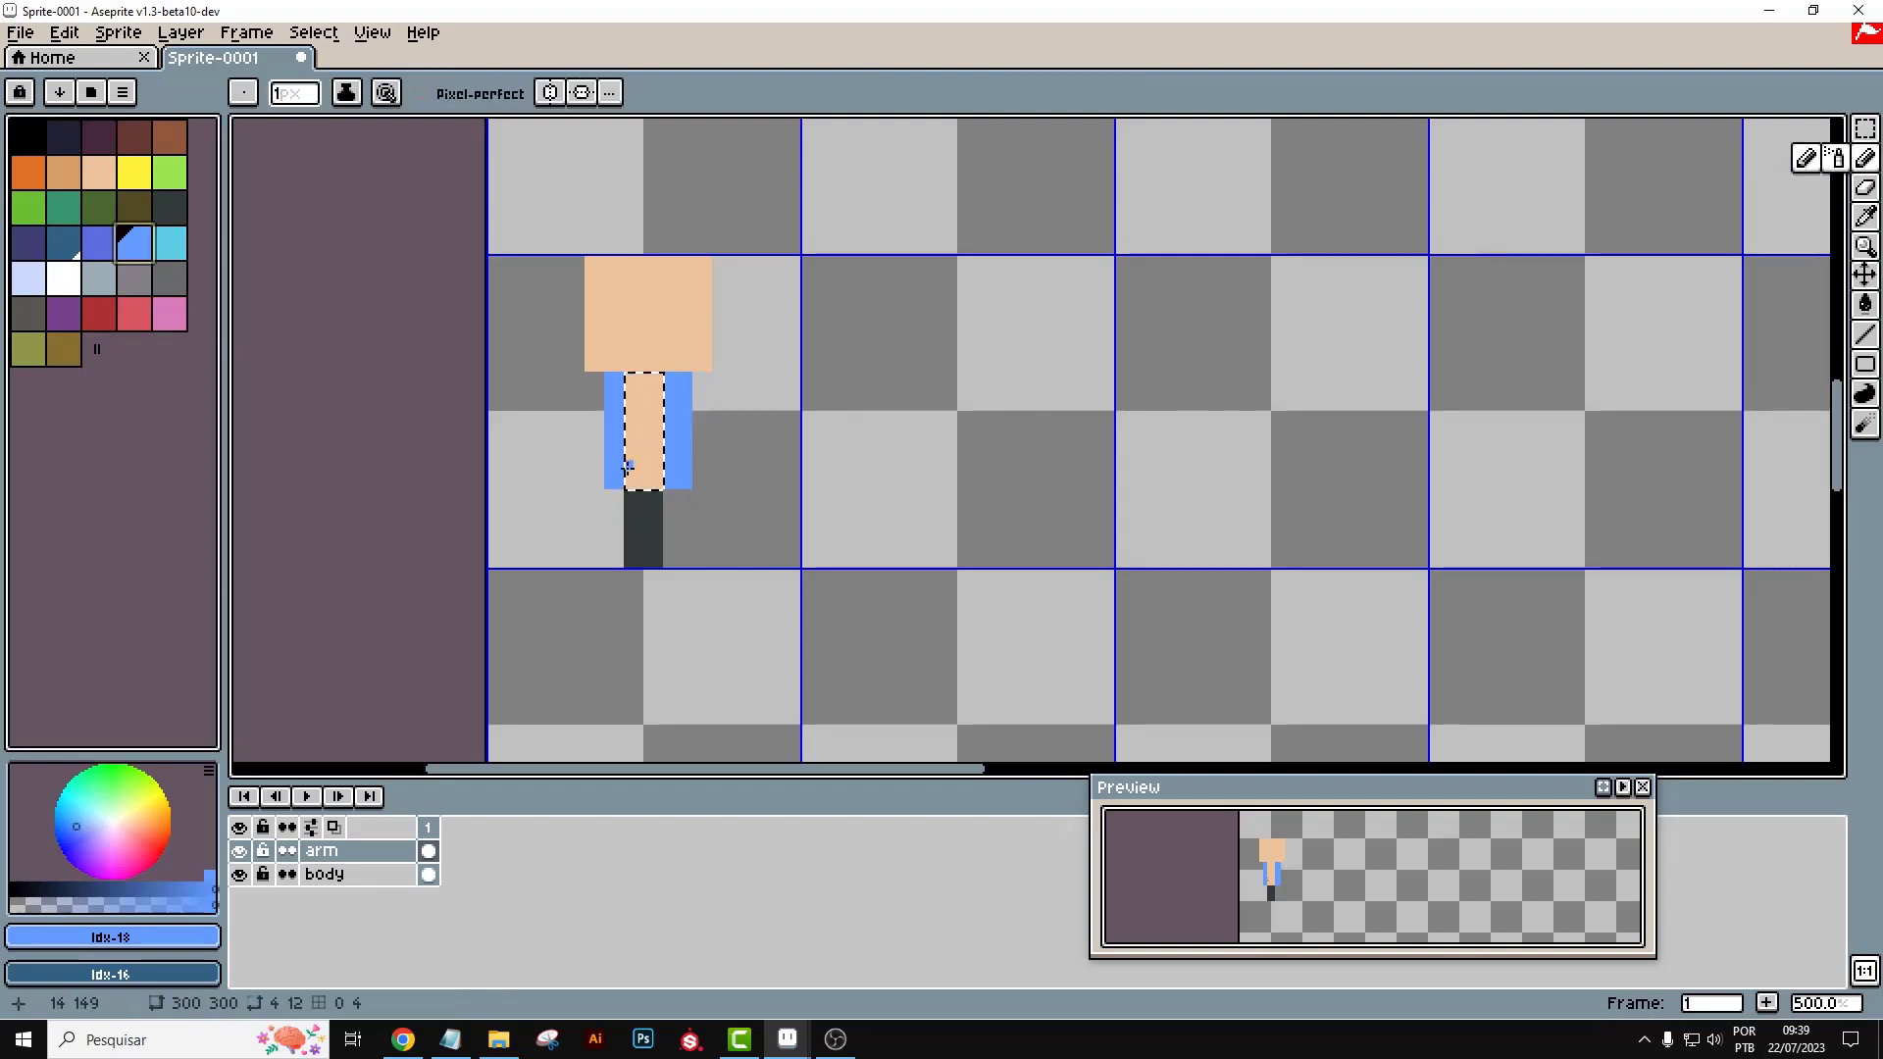
drag(629, 466, 649, 468)
mouse_move(628, 382)
mouse_down()
mouse_move(623, 455)
mouse_move(631, 440)
mouse_move(651, 458)
mouse_move(659, 385)
mouse_up()
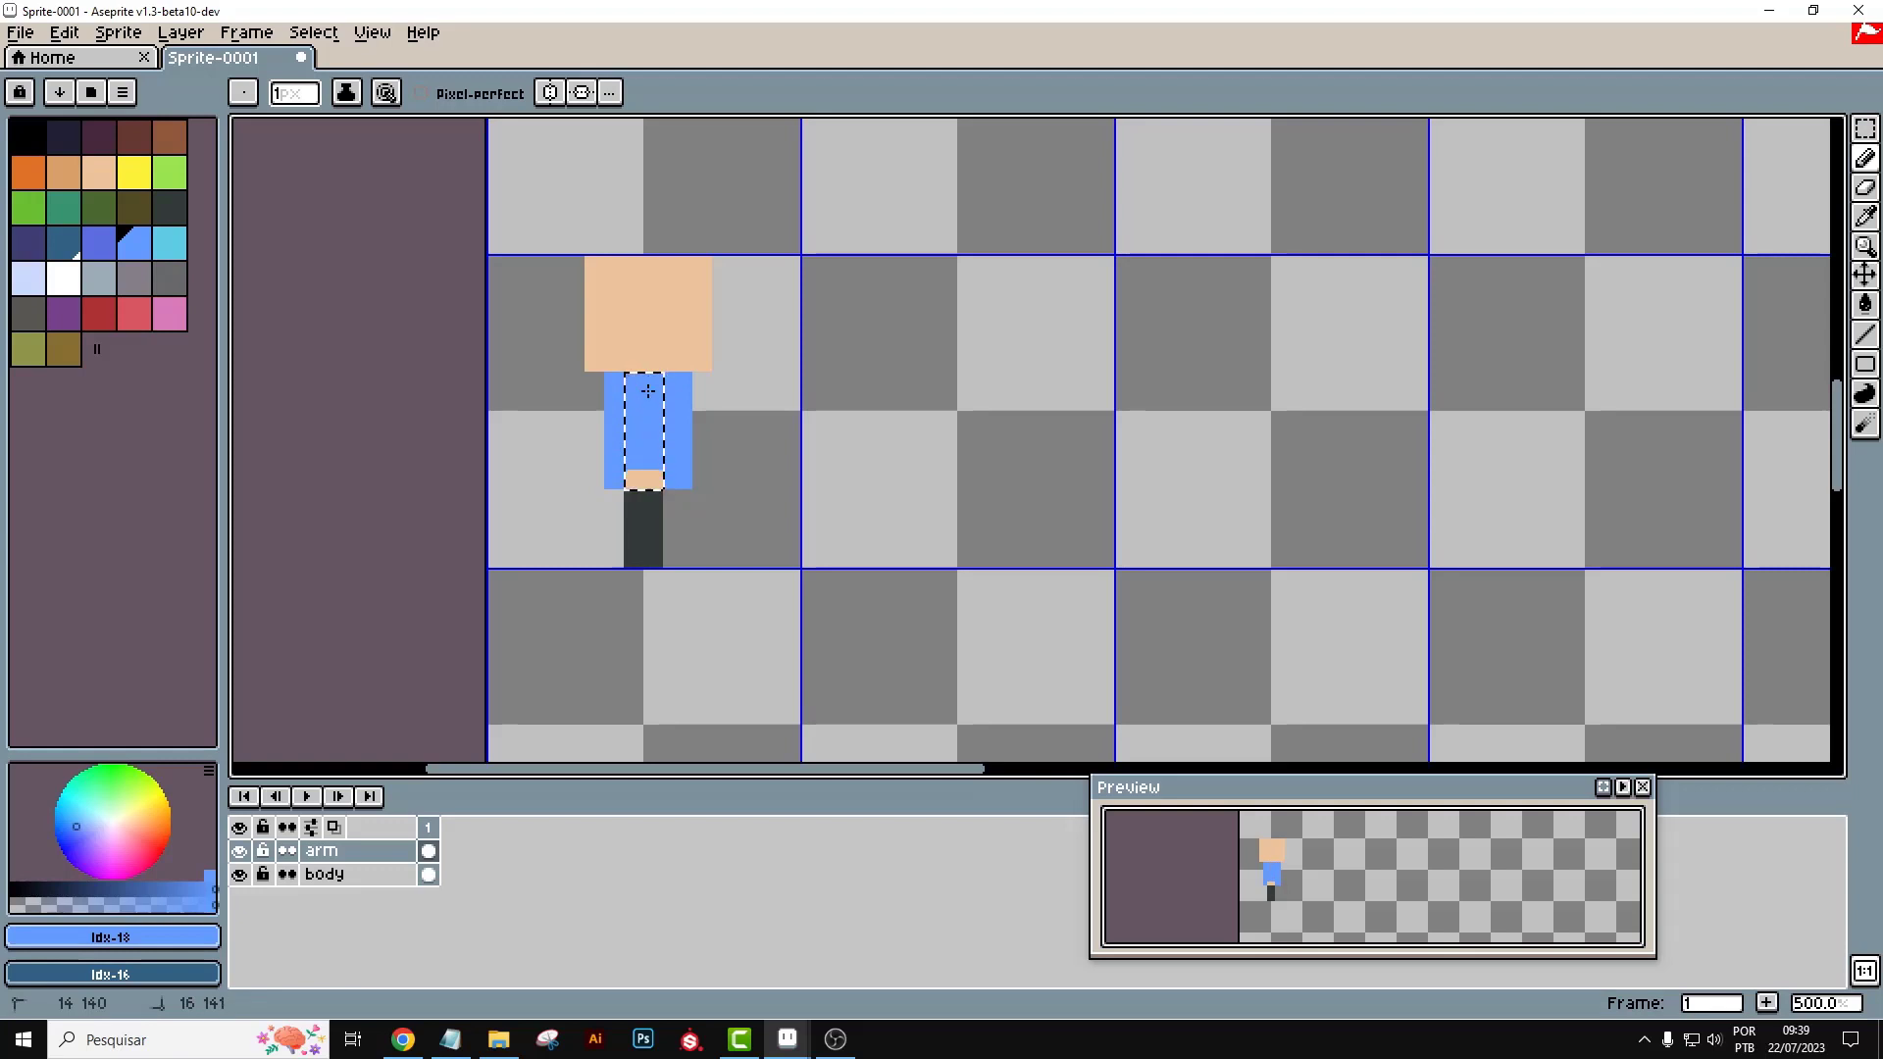
Darken the blue to HSV 218°, 61, 85 and shade the left and top edges of the sleeve with it
click(193, 887)
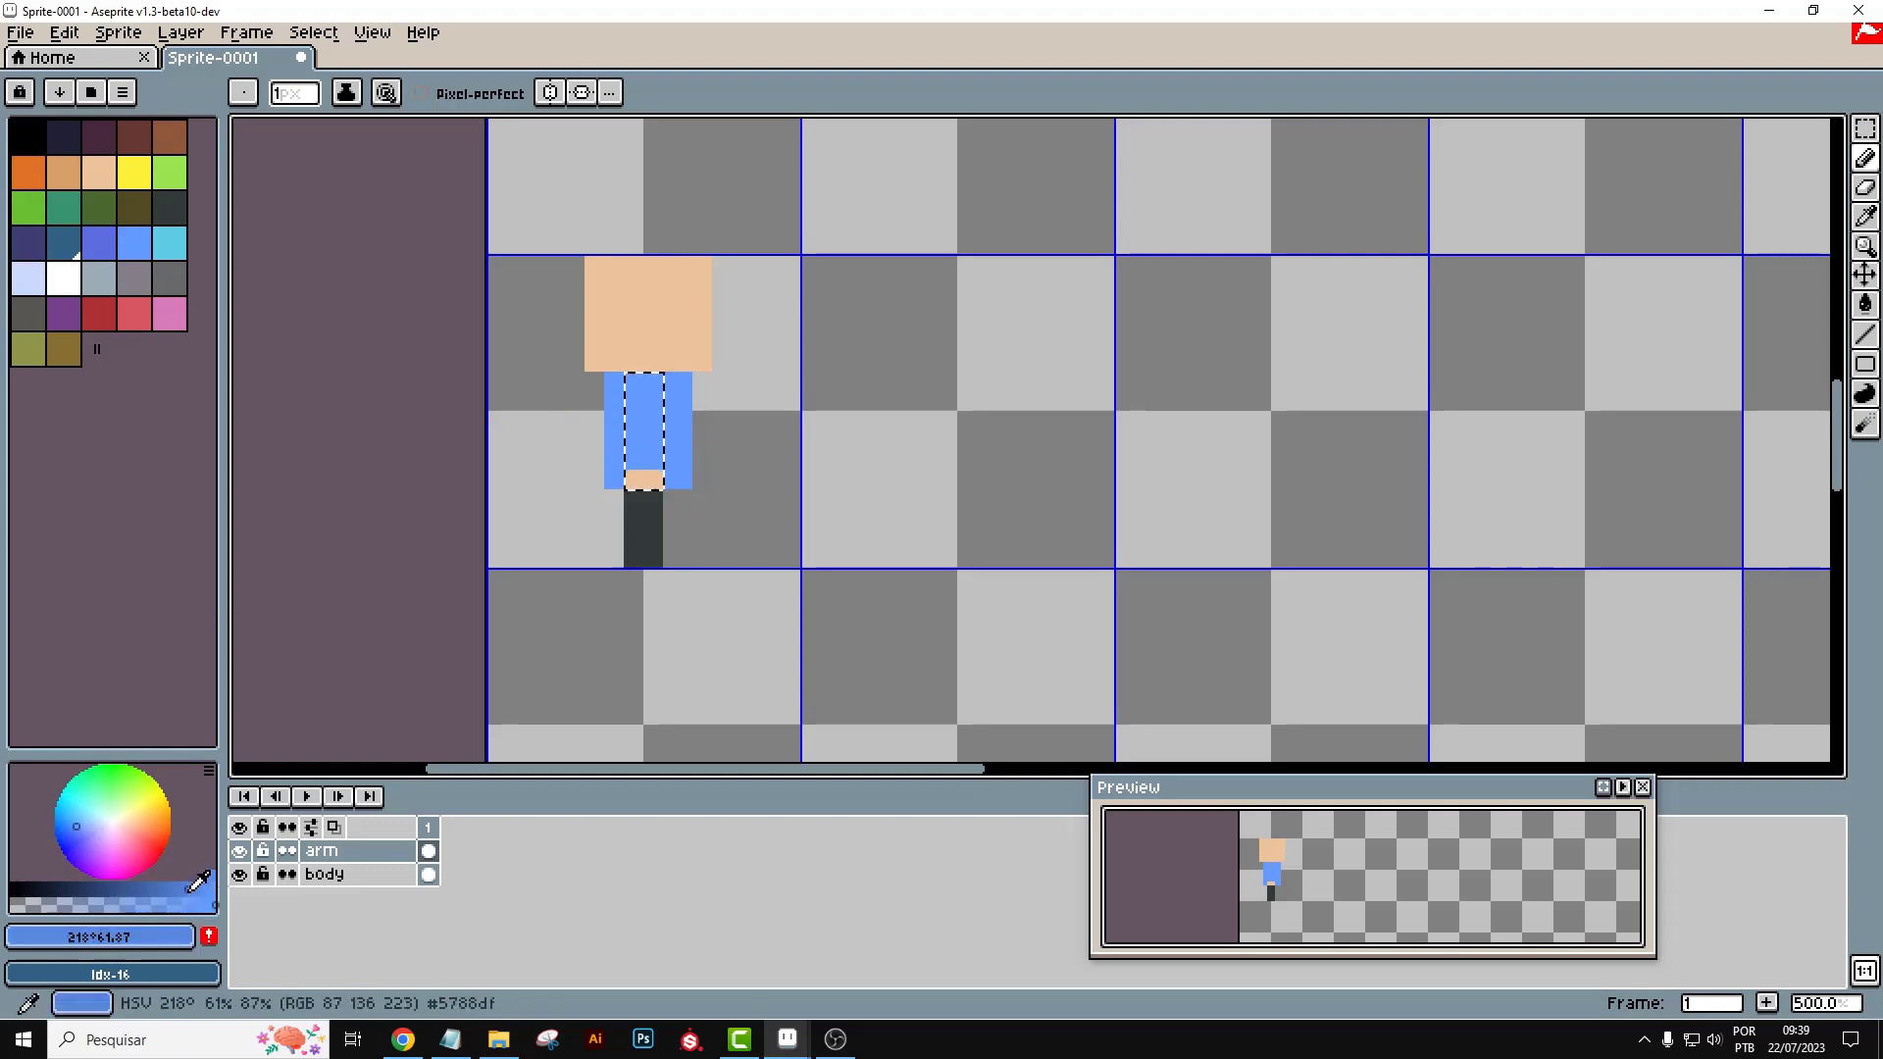
click(186, 888)
drag(633, 380, 633, 469)
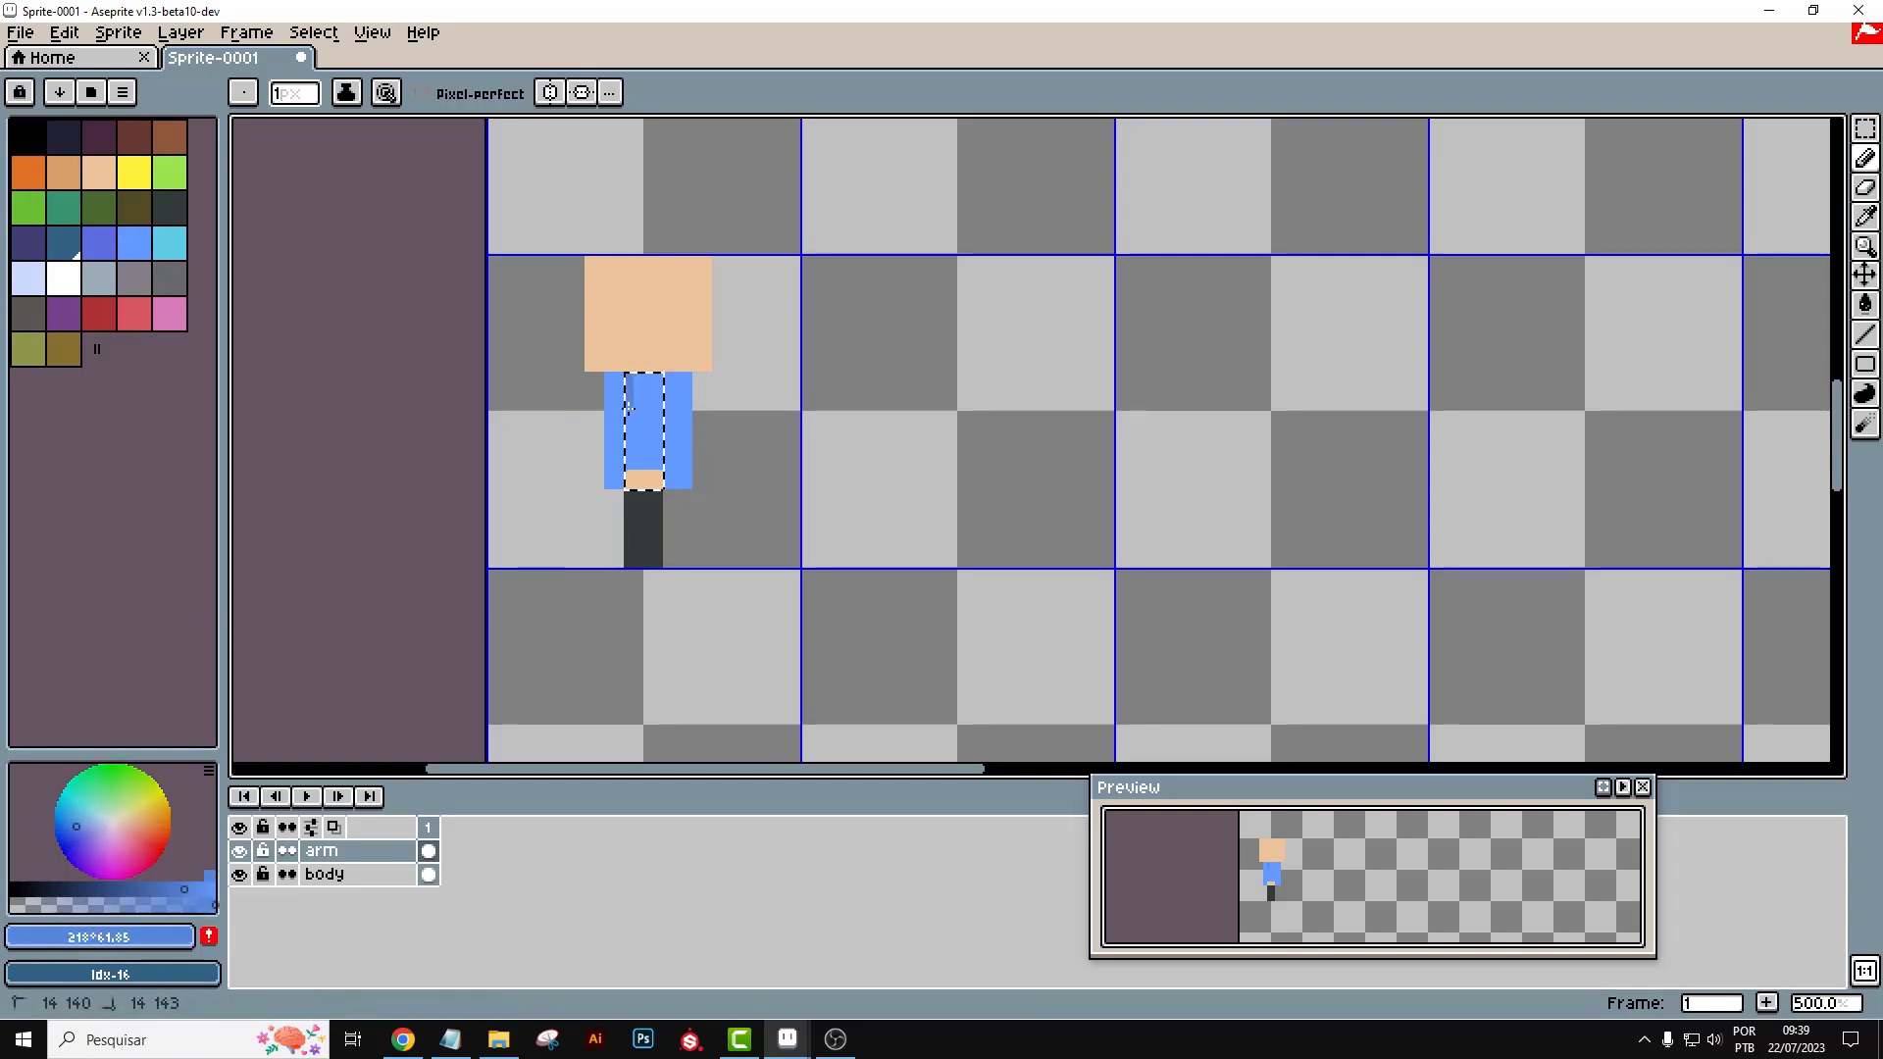
drag(634, 380, 663, 380)
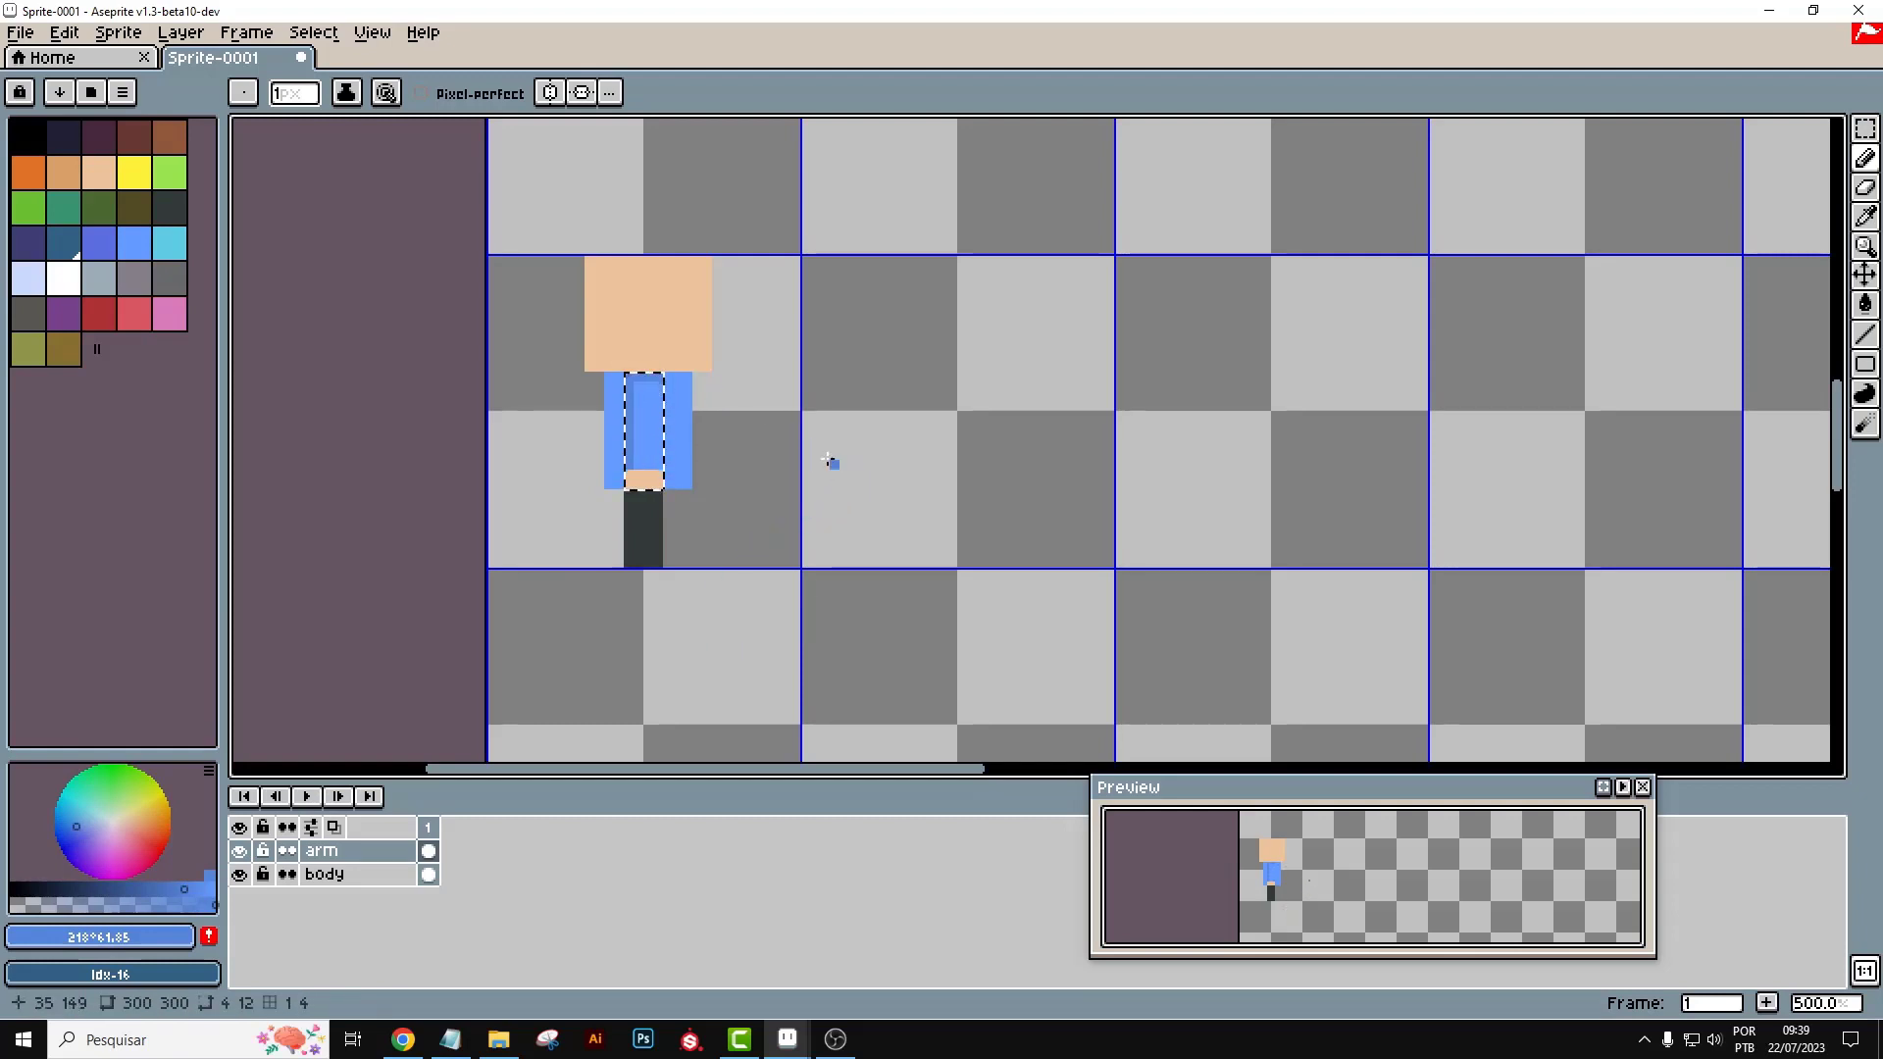
On the body layer, clear the selection, shade the head's left and bottom edges with tan (Idx-6) and draw a 1 × 2 px black eye
click(328, 874)
click(62, 173)
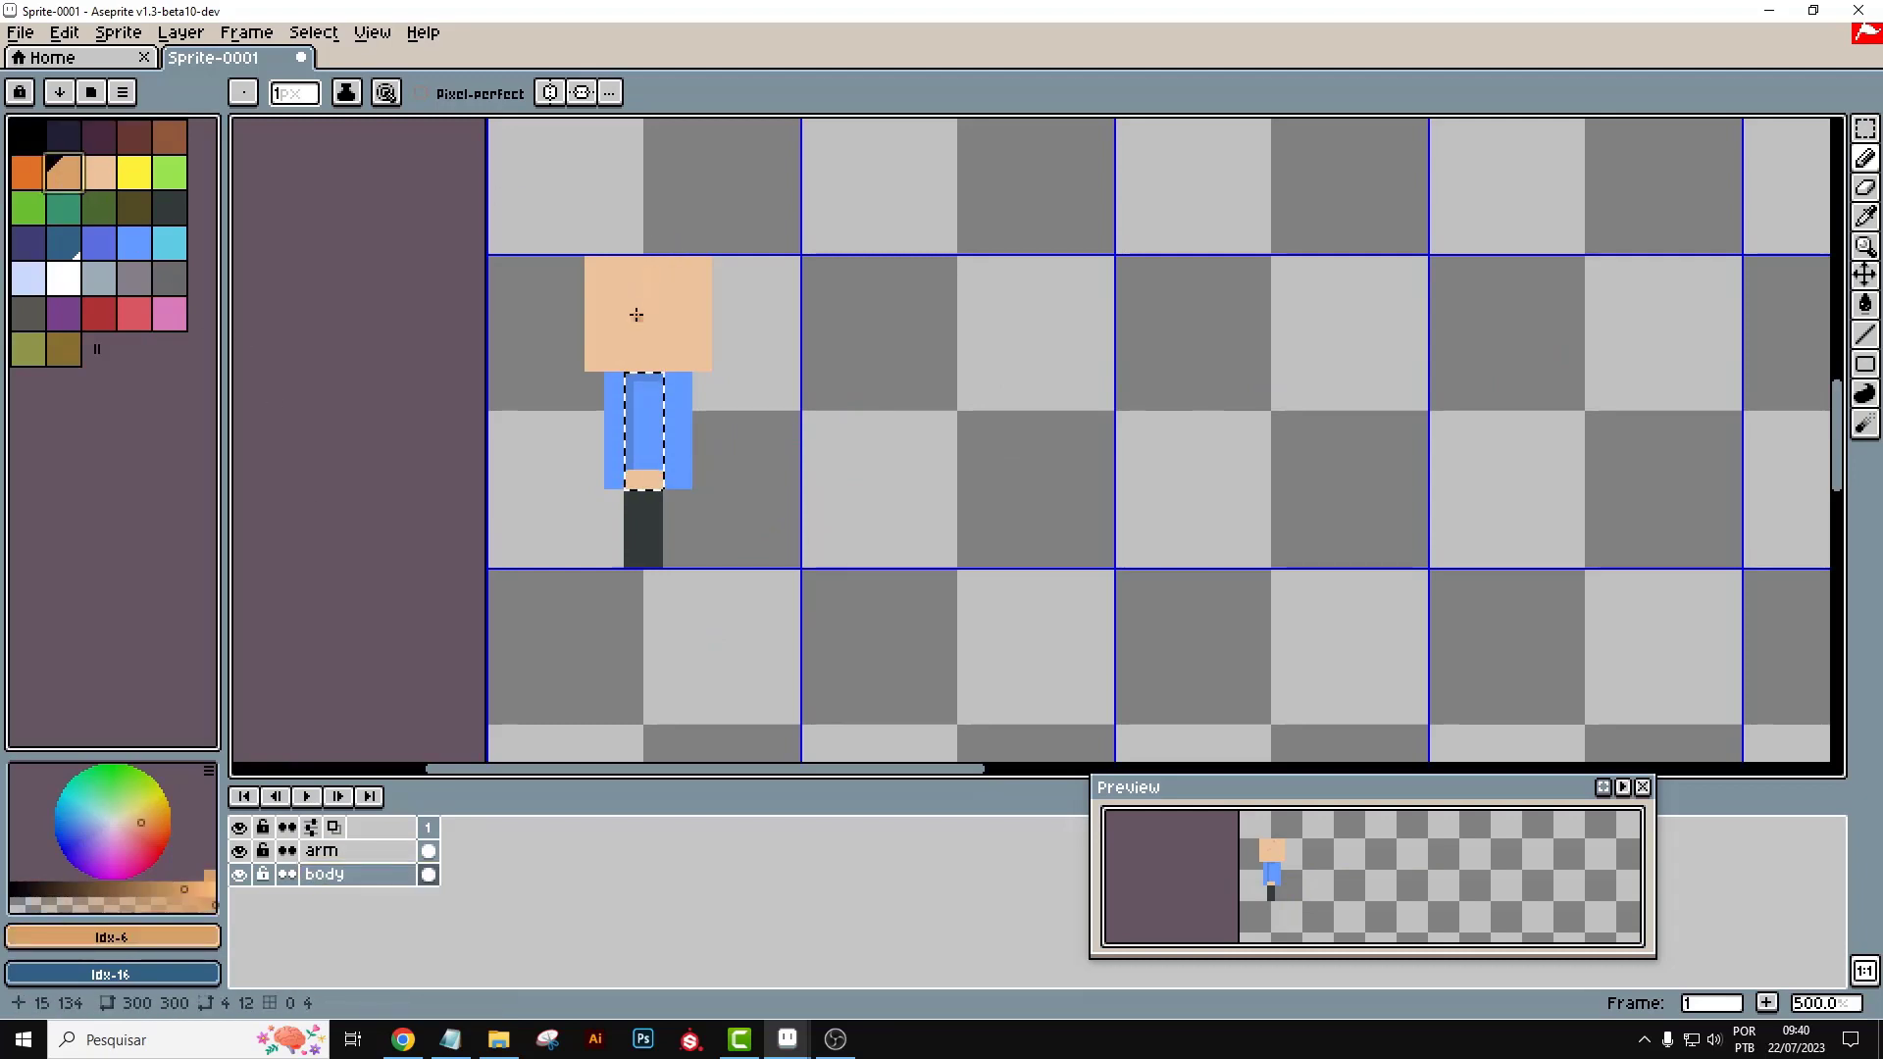
click(314, 33)
click(339, 82)
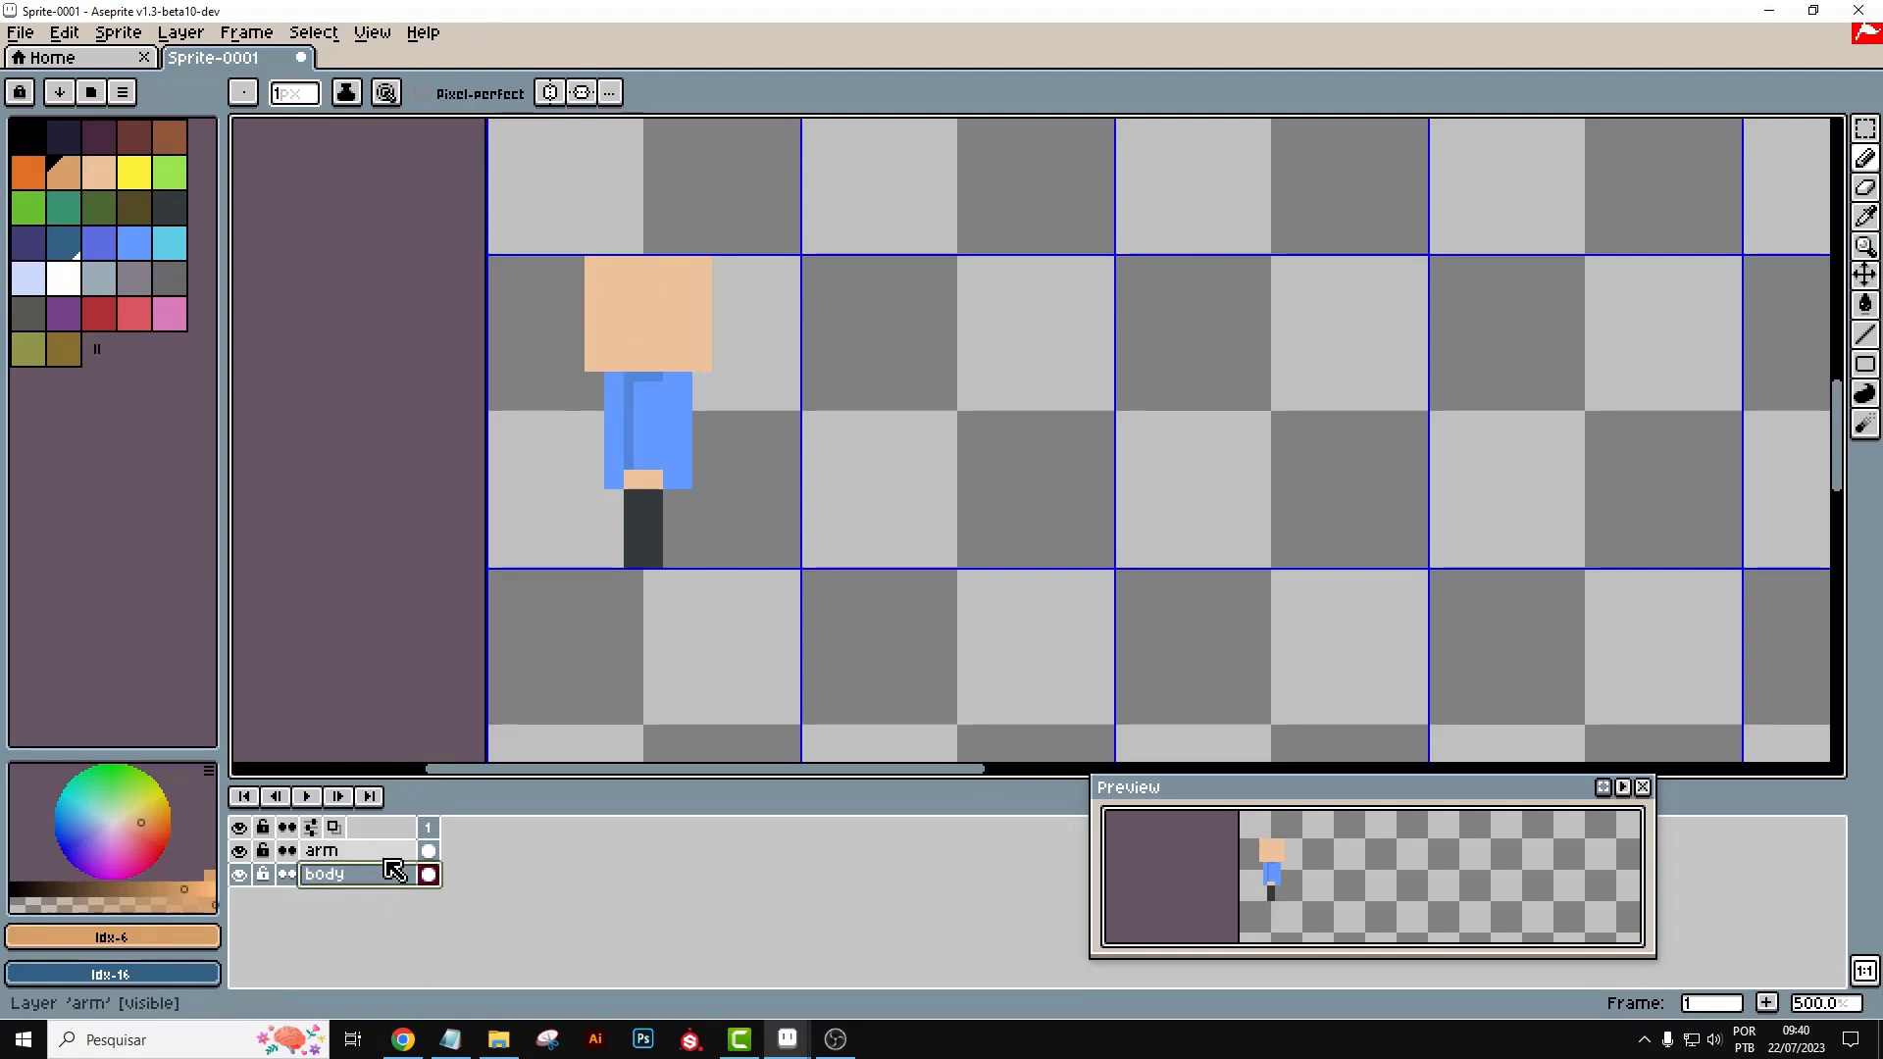
click(588, 263)
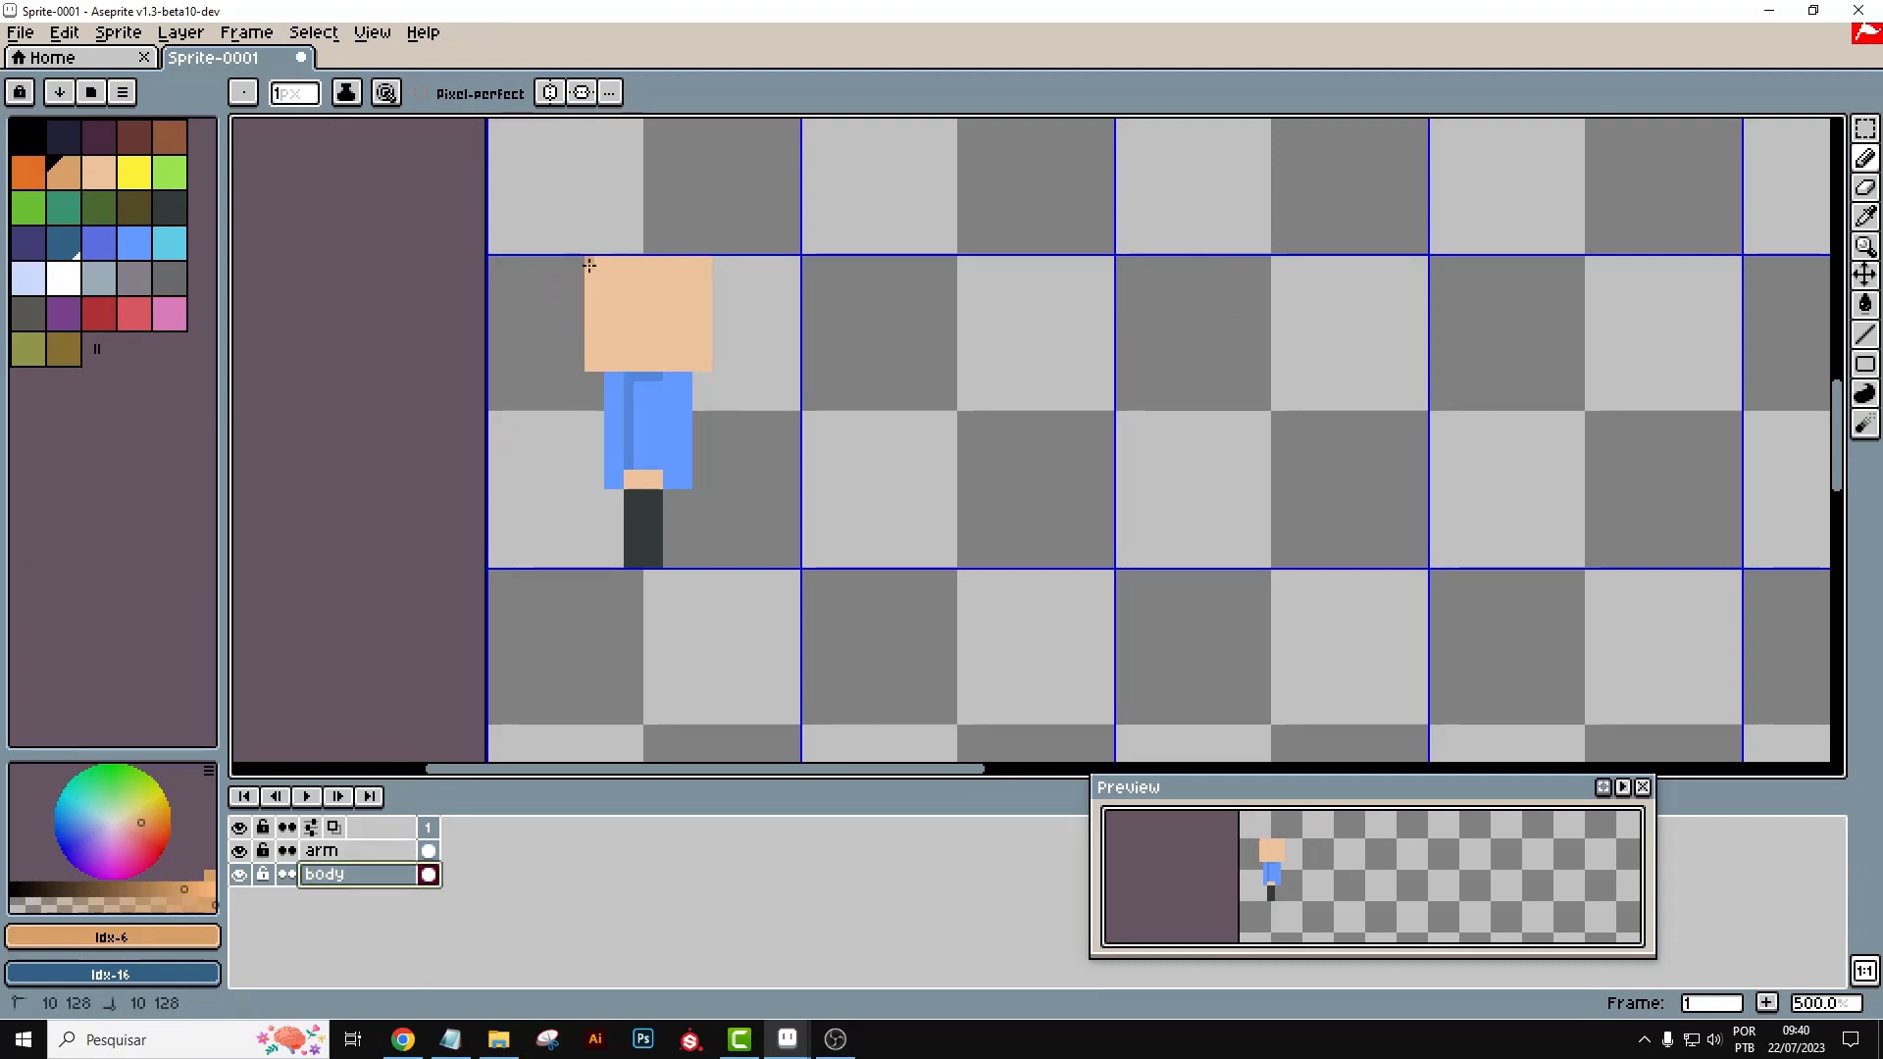
mouse_move(589, 336)
mouse_down()
mouse_move(589, 366)
mouse_move(710, 366)
mouse_up()
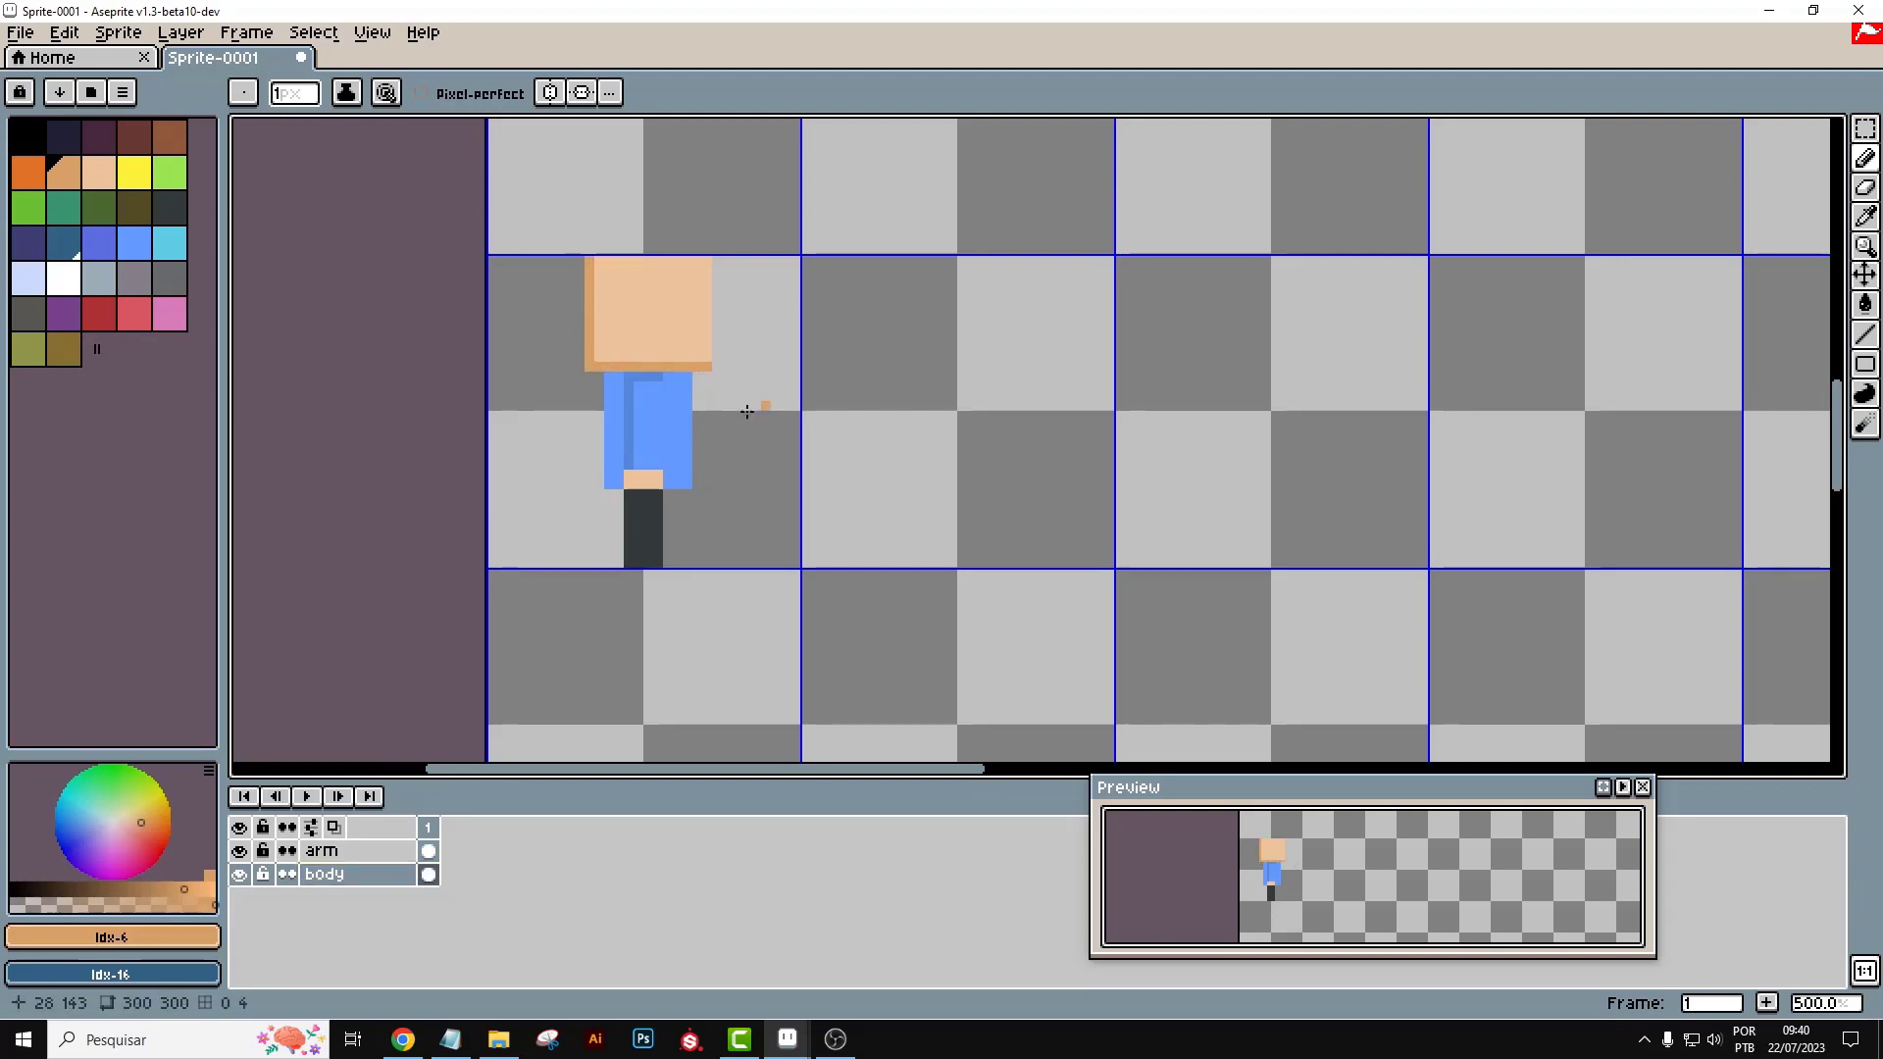
click(27, 138)
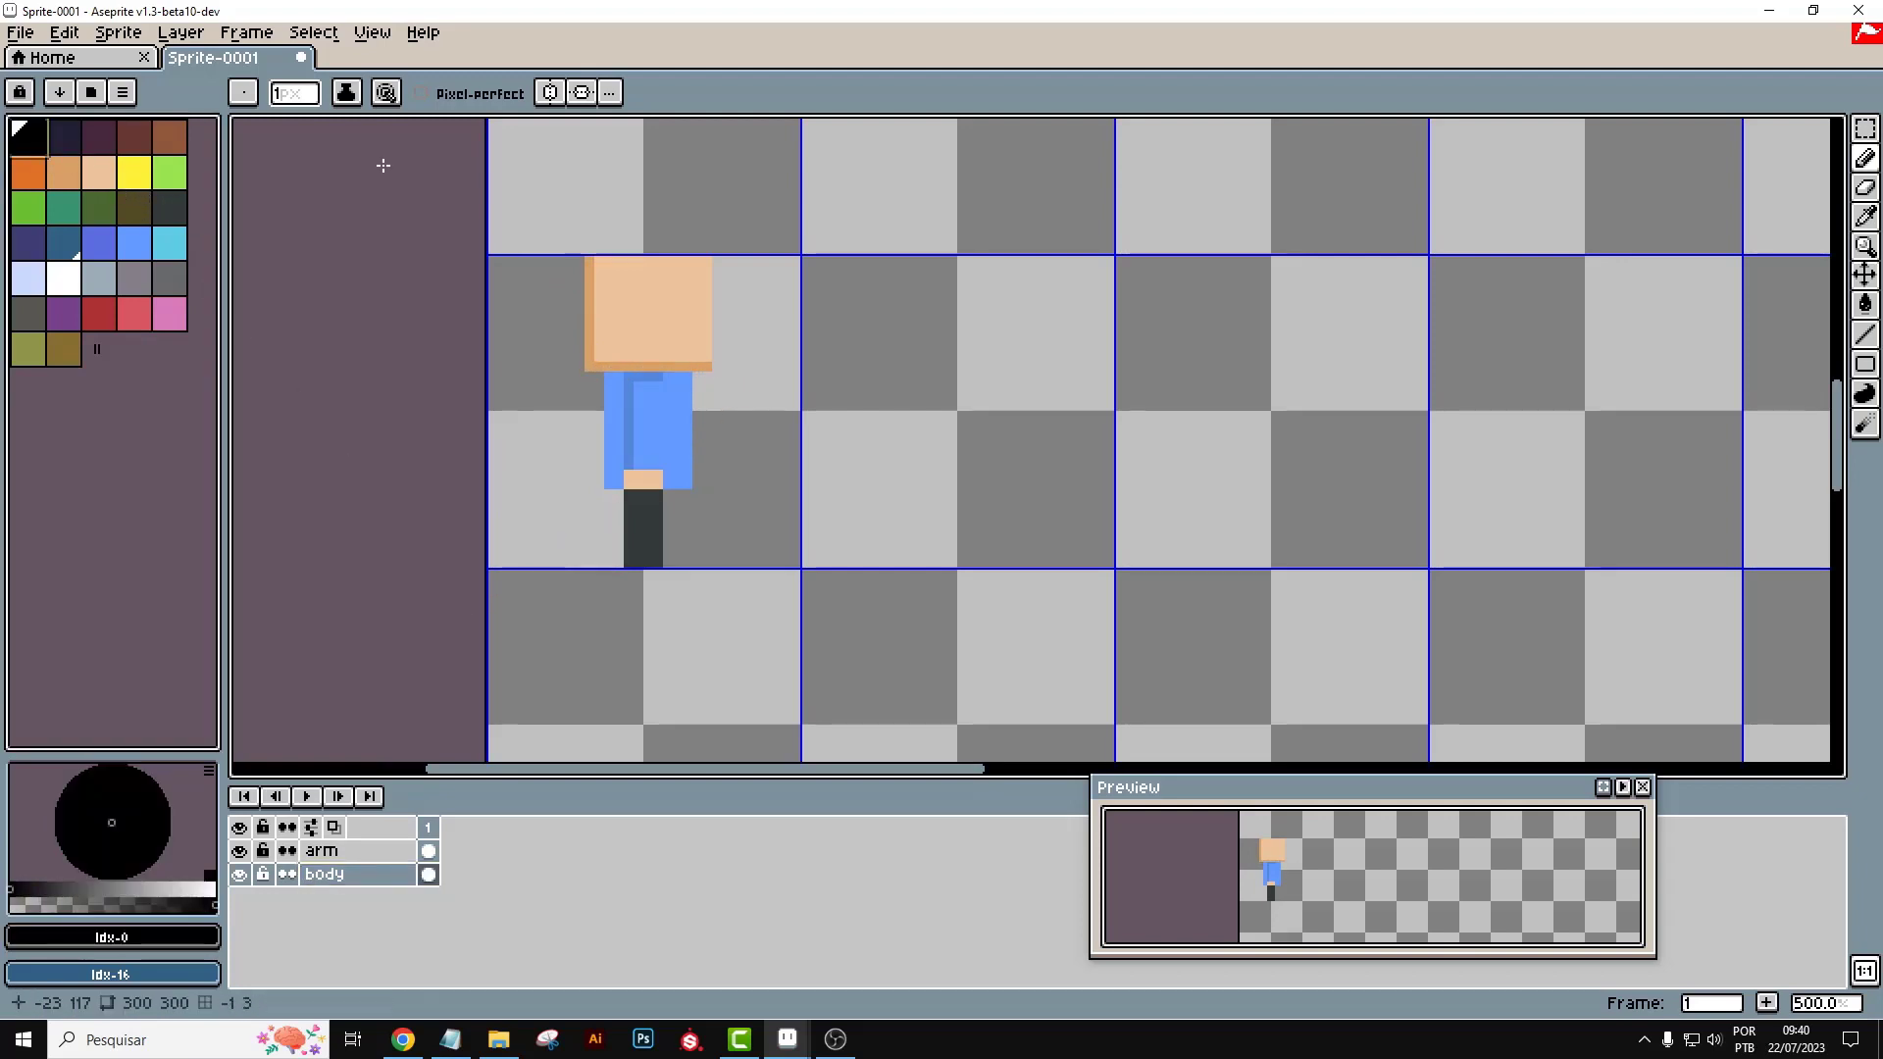
drag(684, 290, 687, 294)
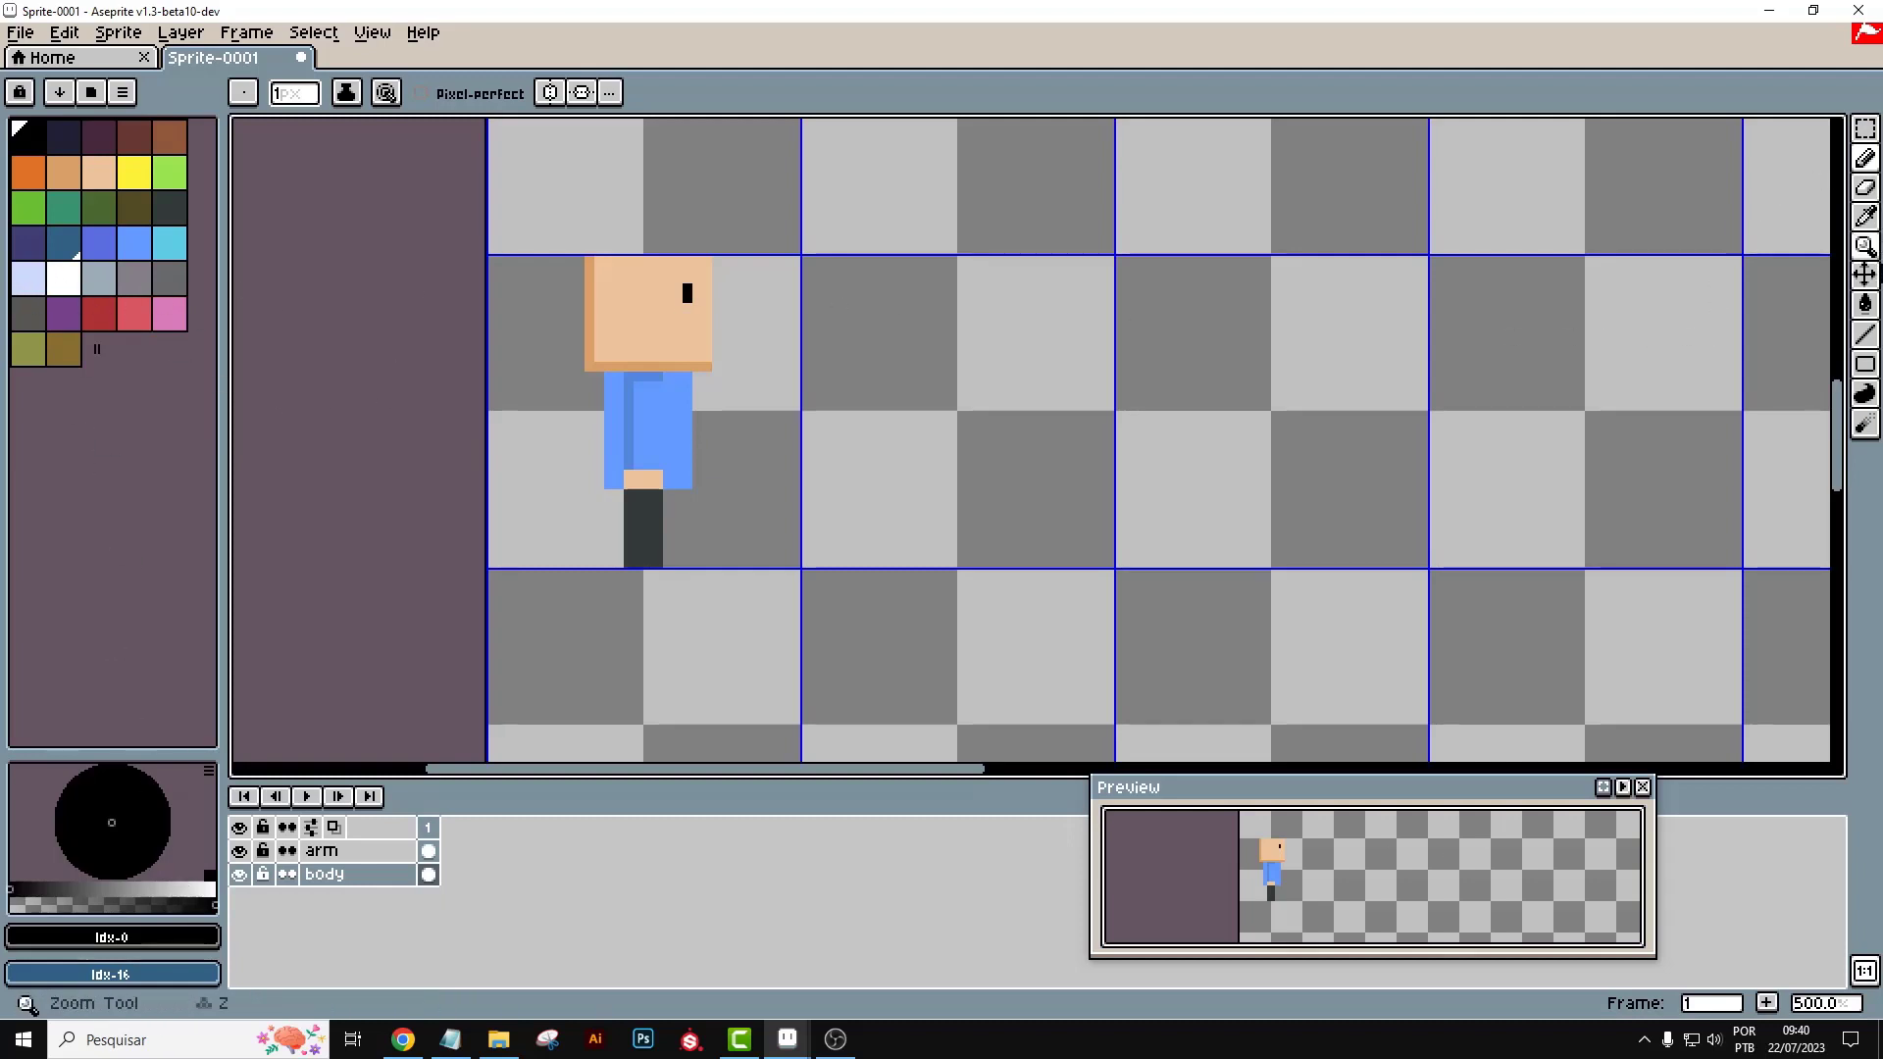
On the arm layer, sample the sleeve's blue, lighten it to HSV 222°, 51, 100 and draw a vertical highlight along the sleeve's right edge
click(361, 851)
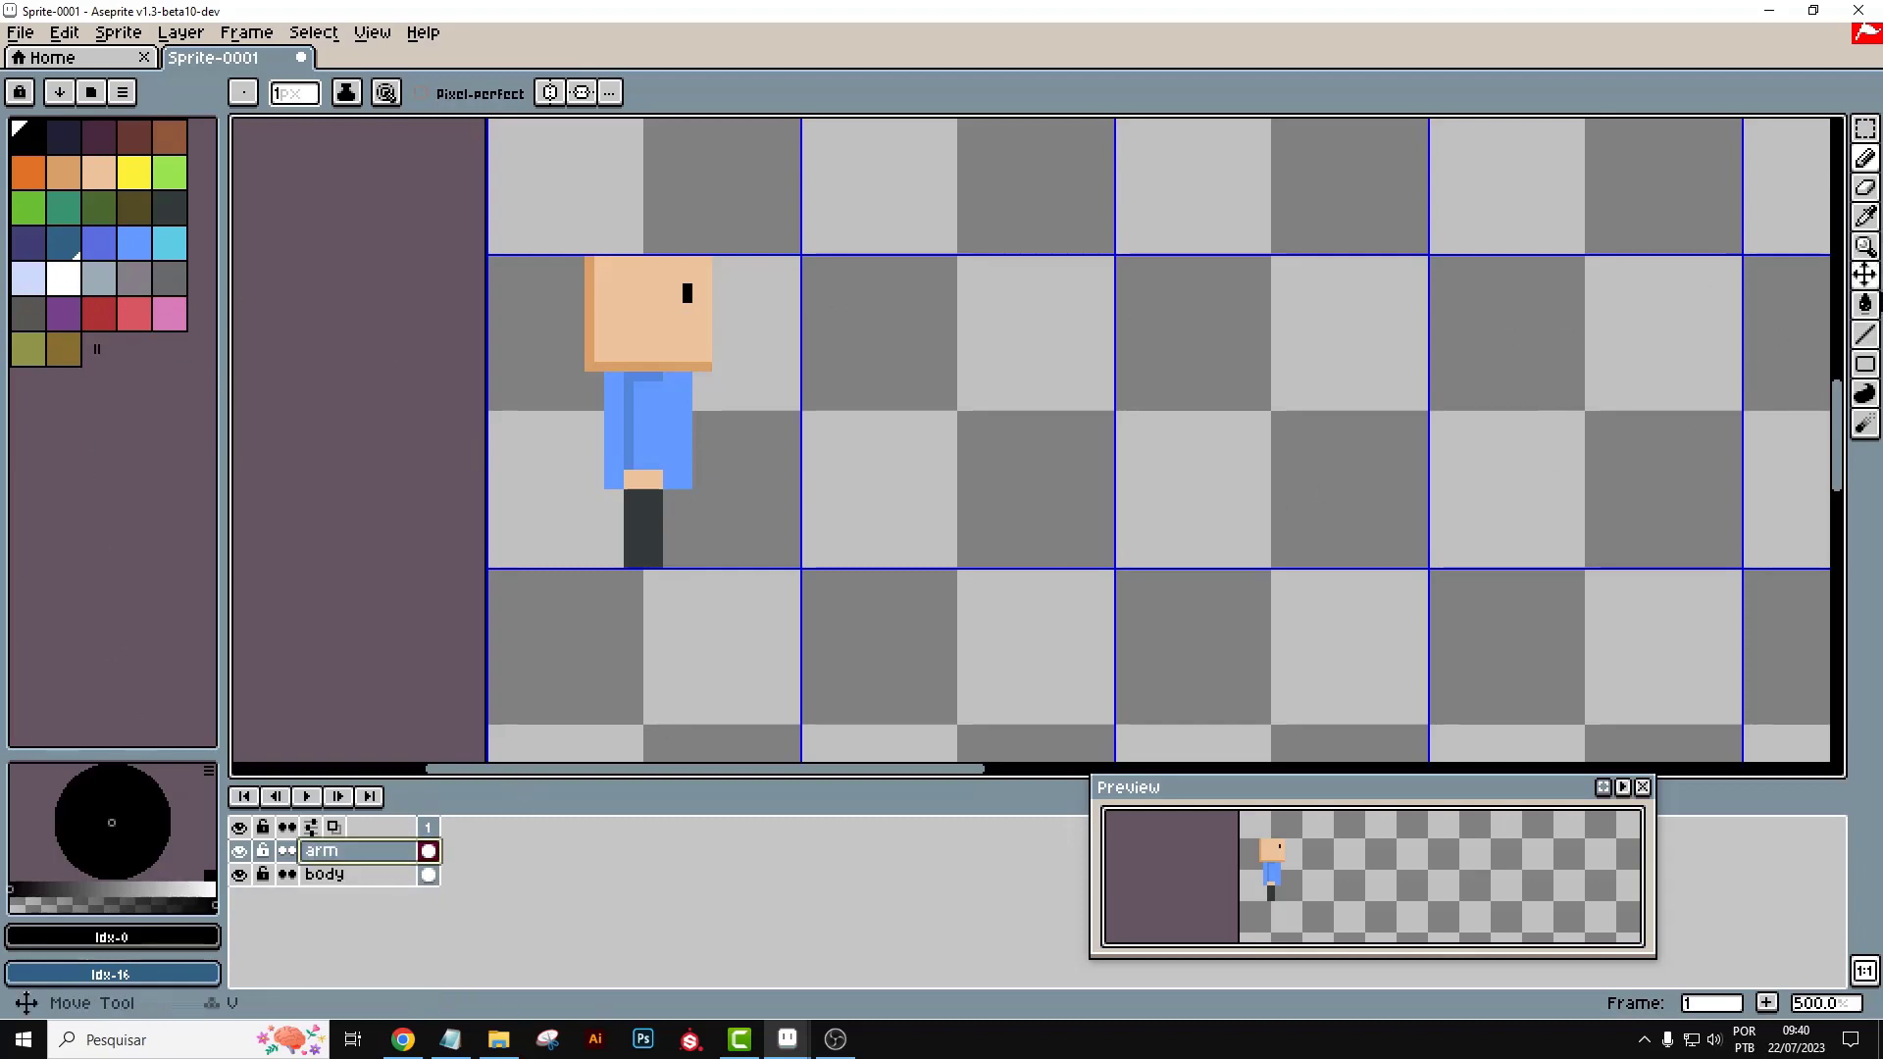
click(618, 376)
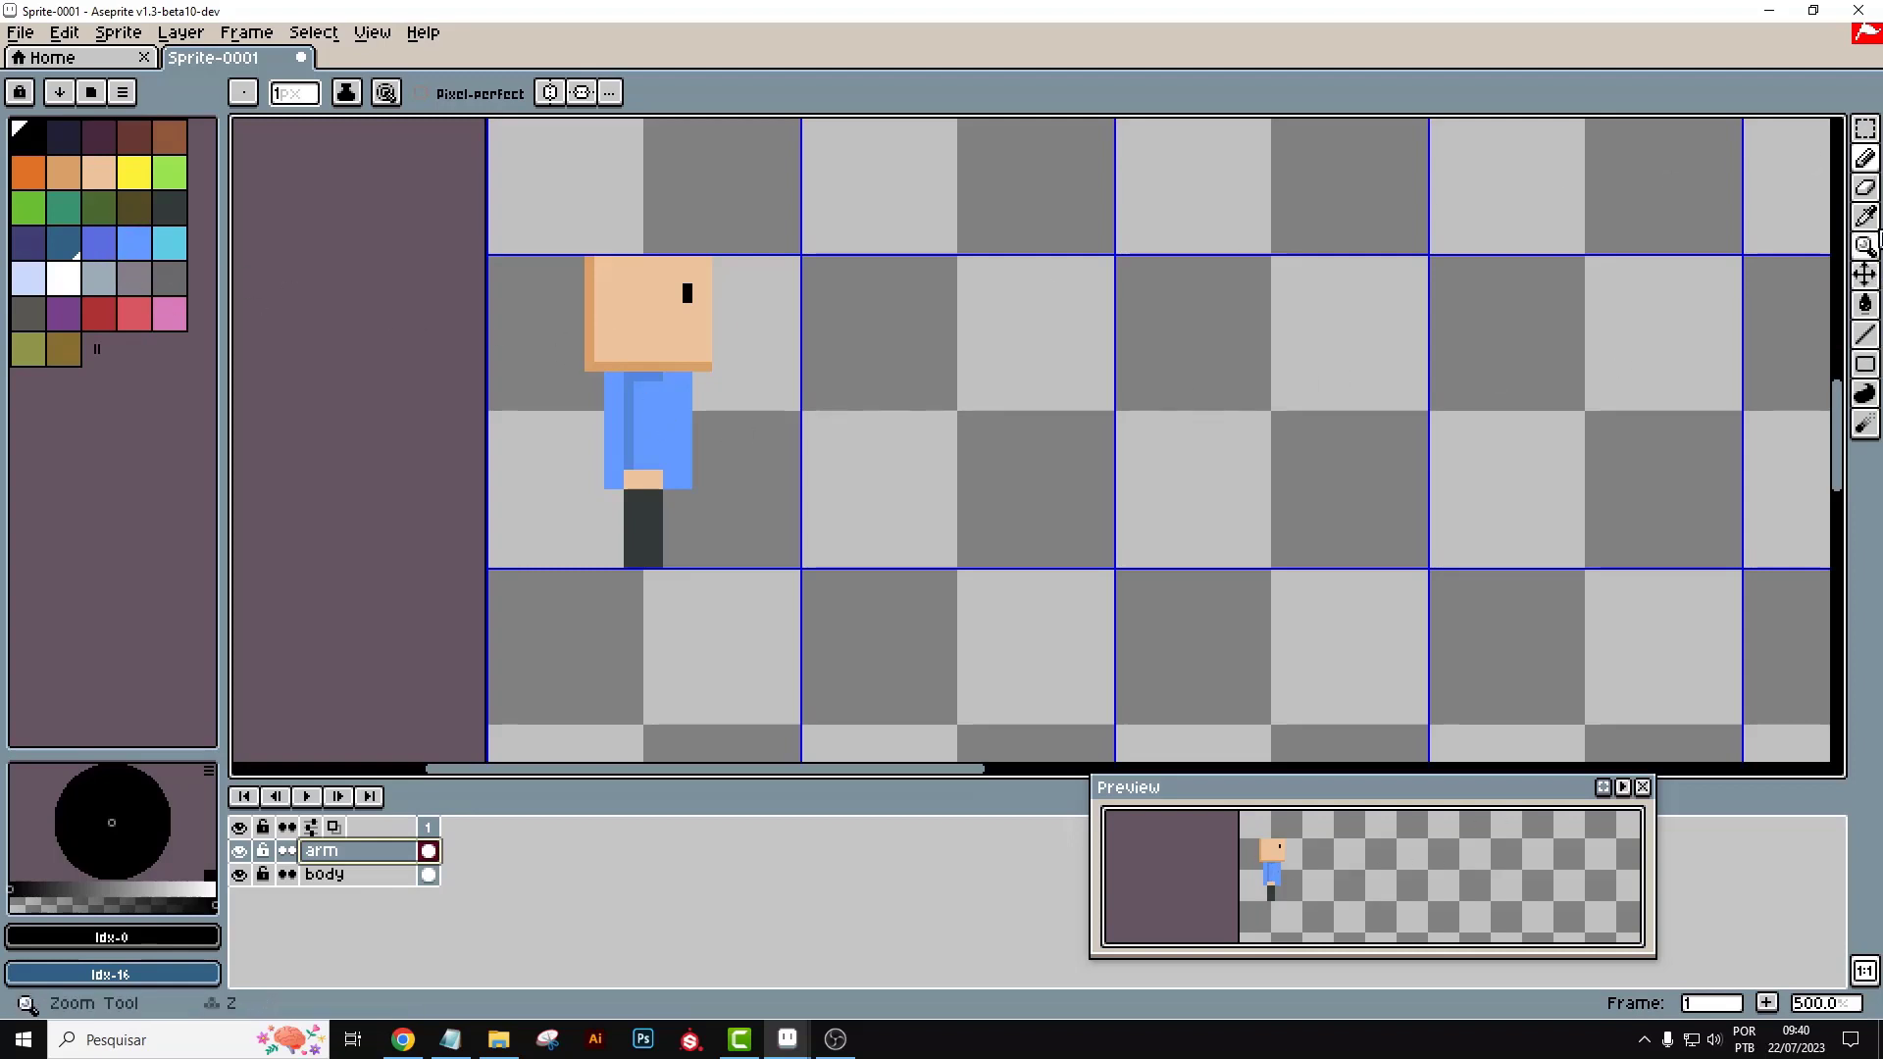
click(1865, 216)
click(652, 397)
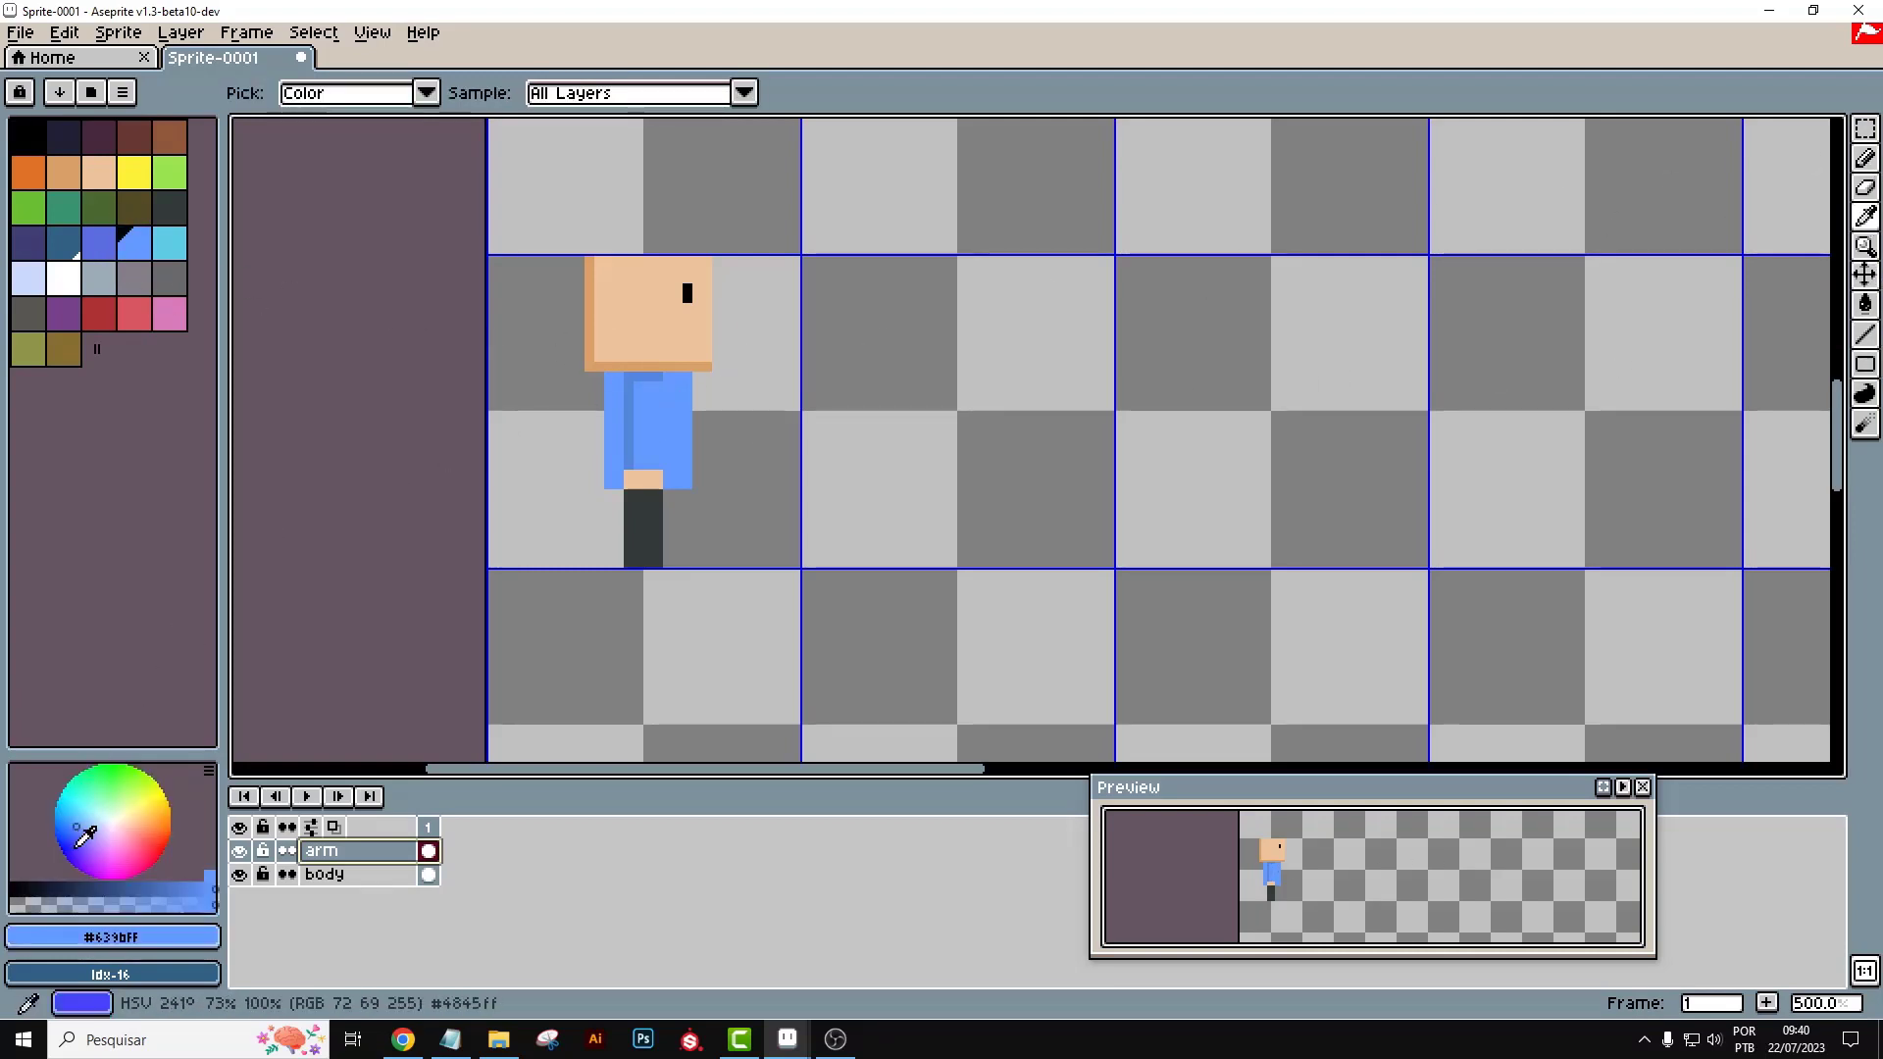
click(214, 884)
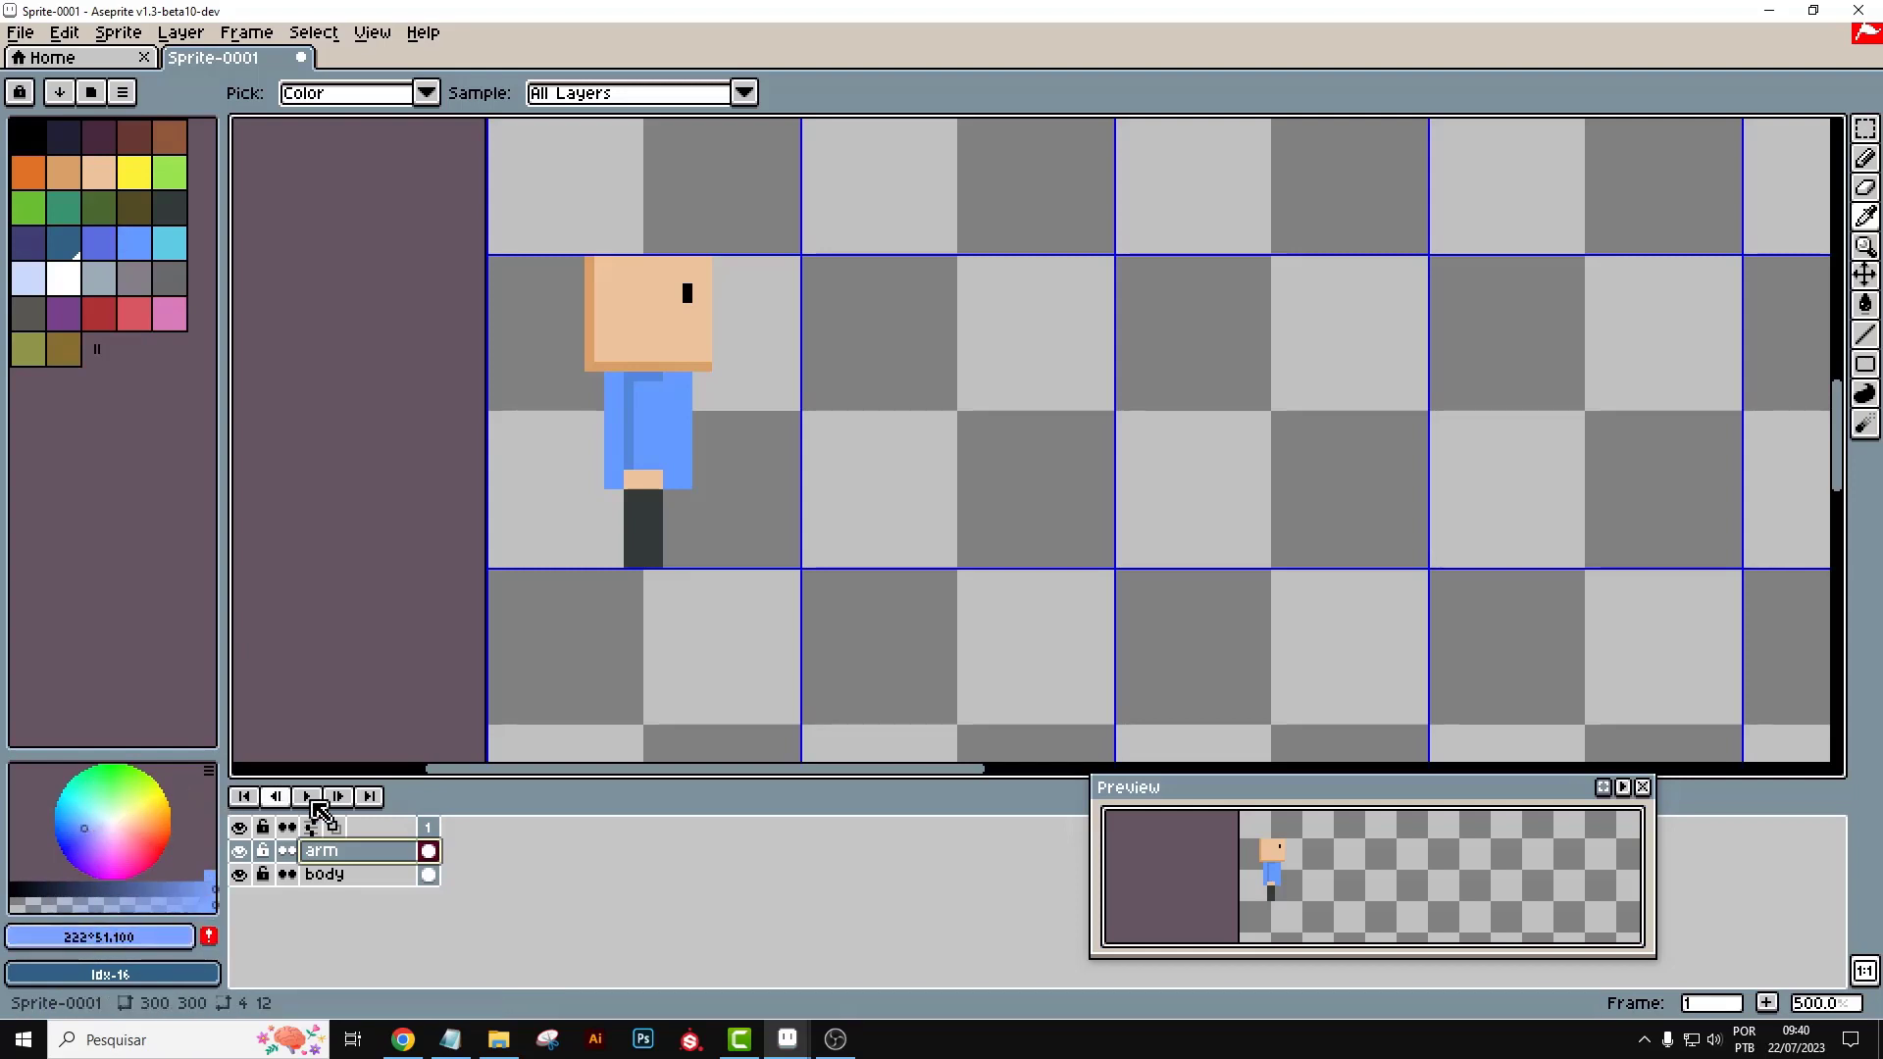
click(1866, 158)
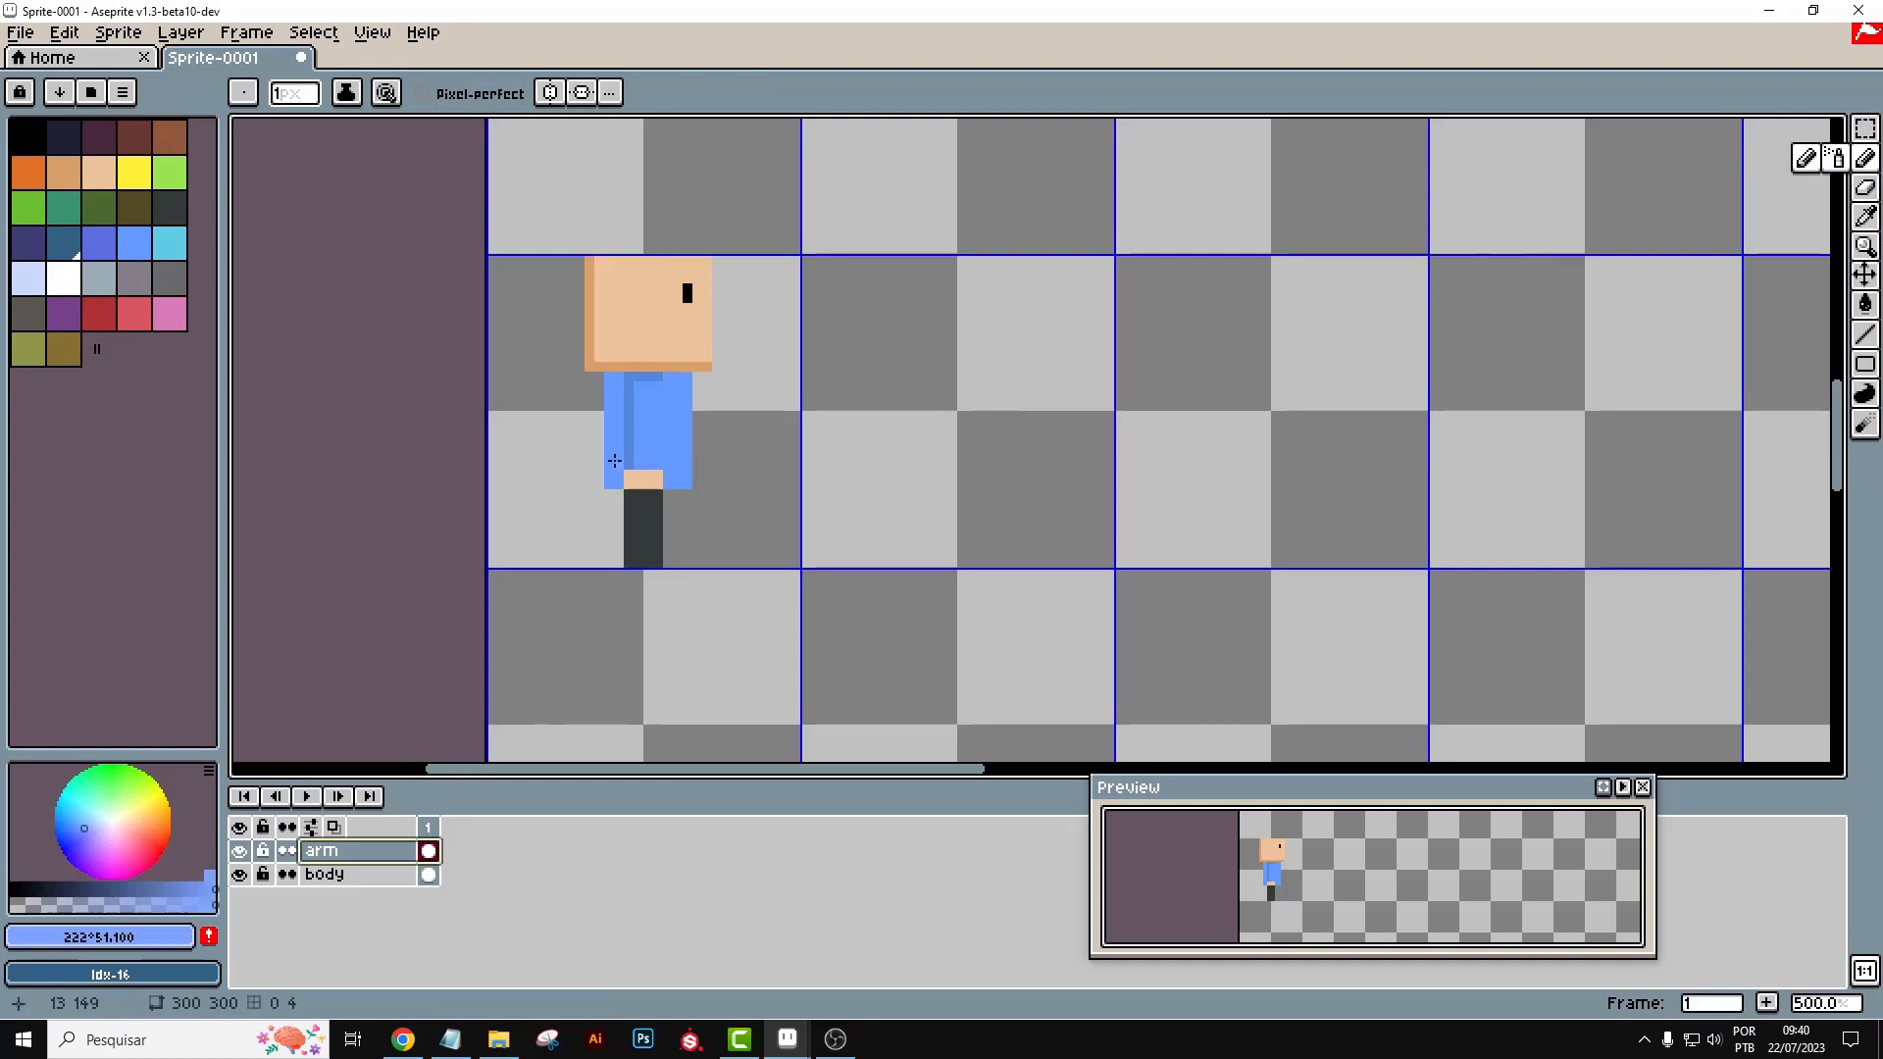
drag(657, 388, 660, 468)
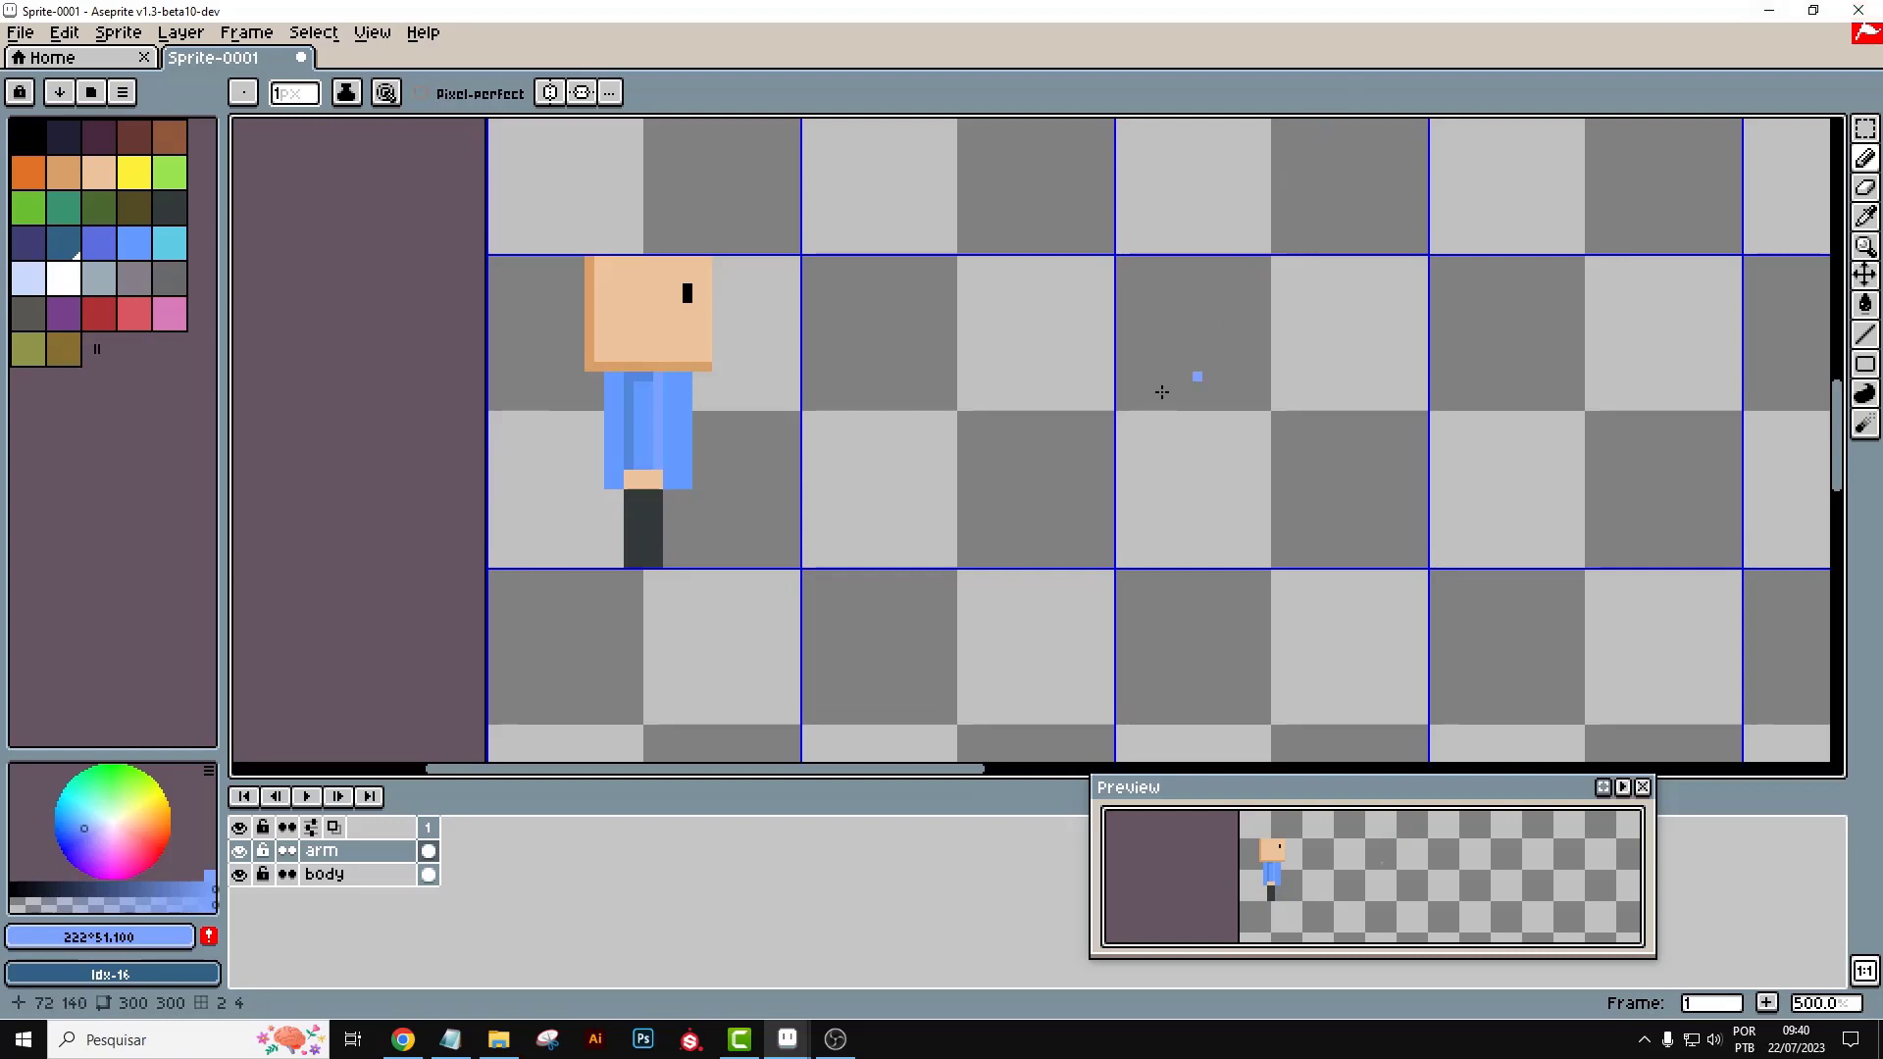
Export the drawing as a sprite sheet named player_protitype.png in the COLONIA folder
click(30, 35)
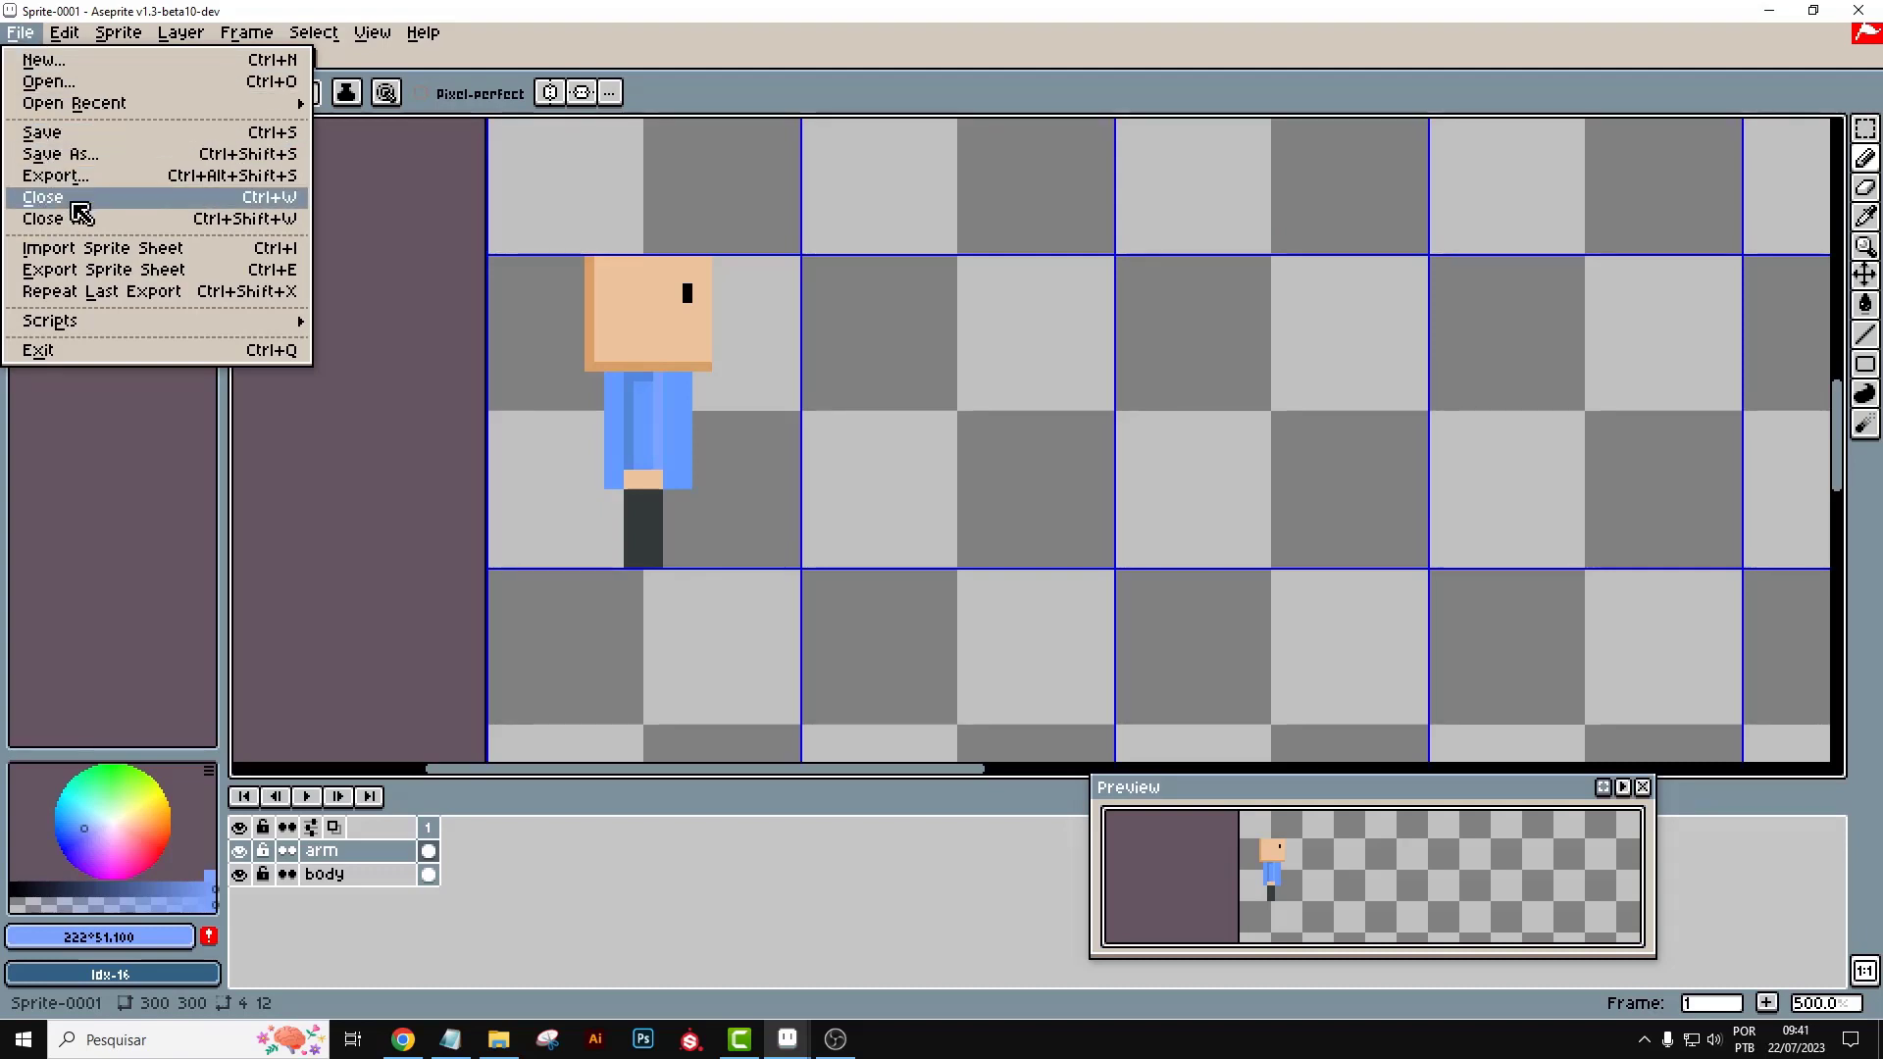
click(101, 278)
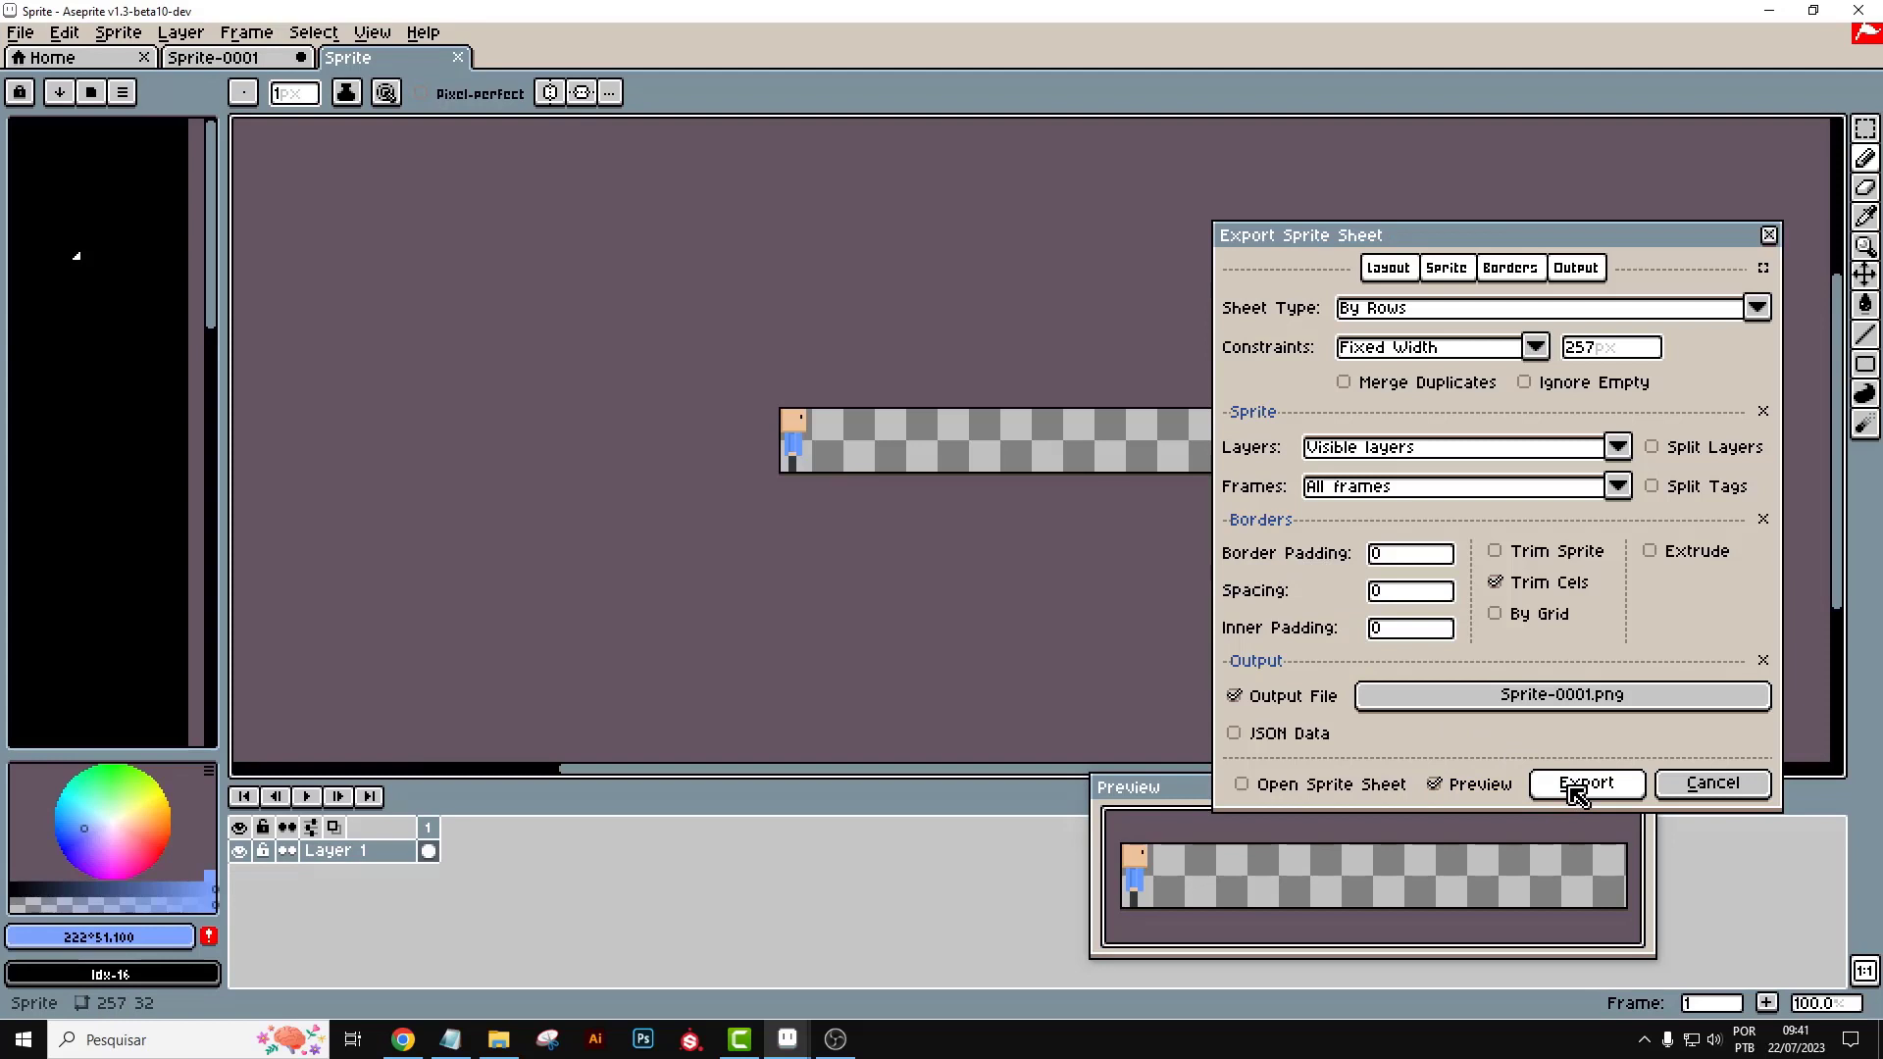
click(1569, 700)
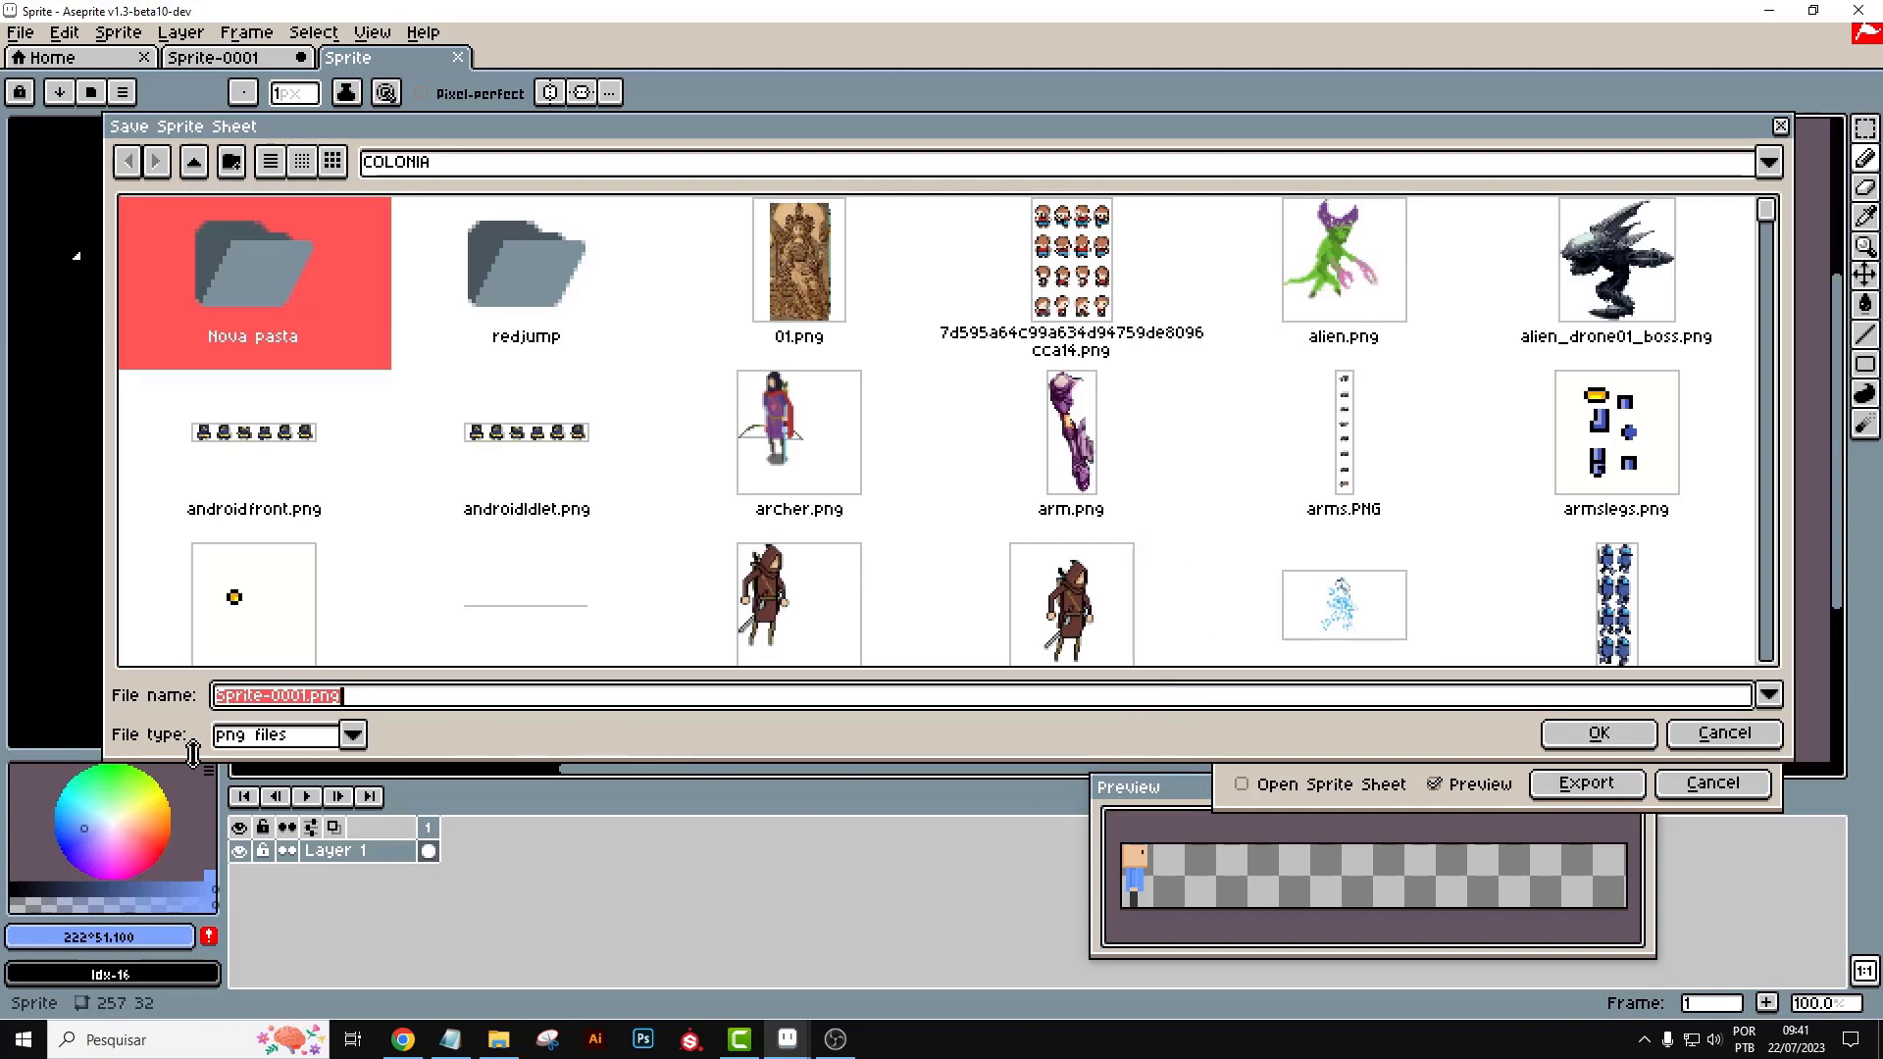
text(player)
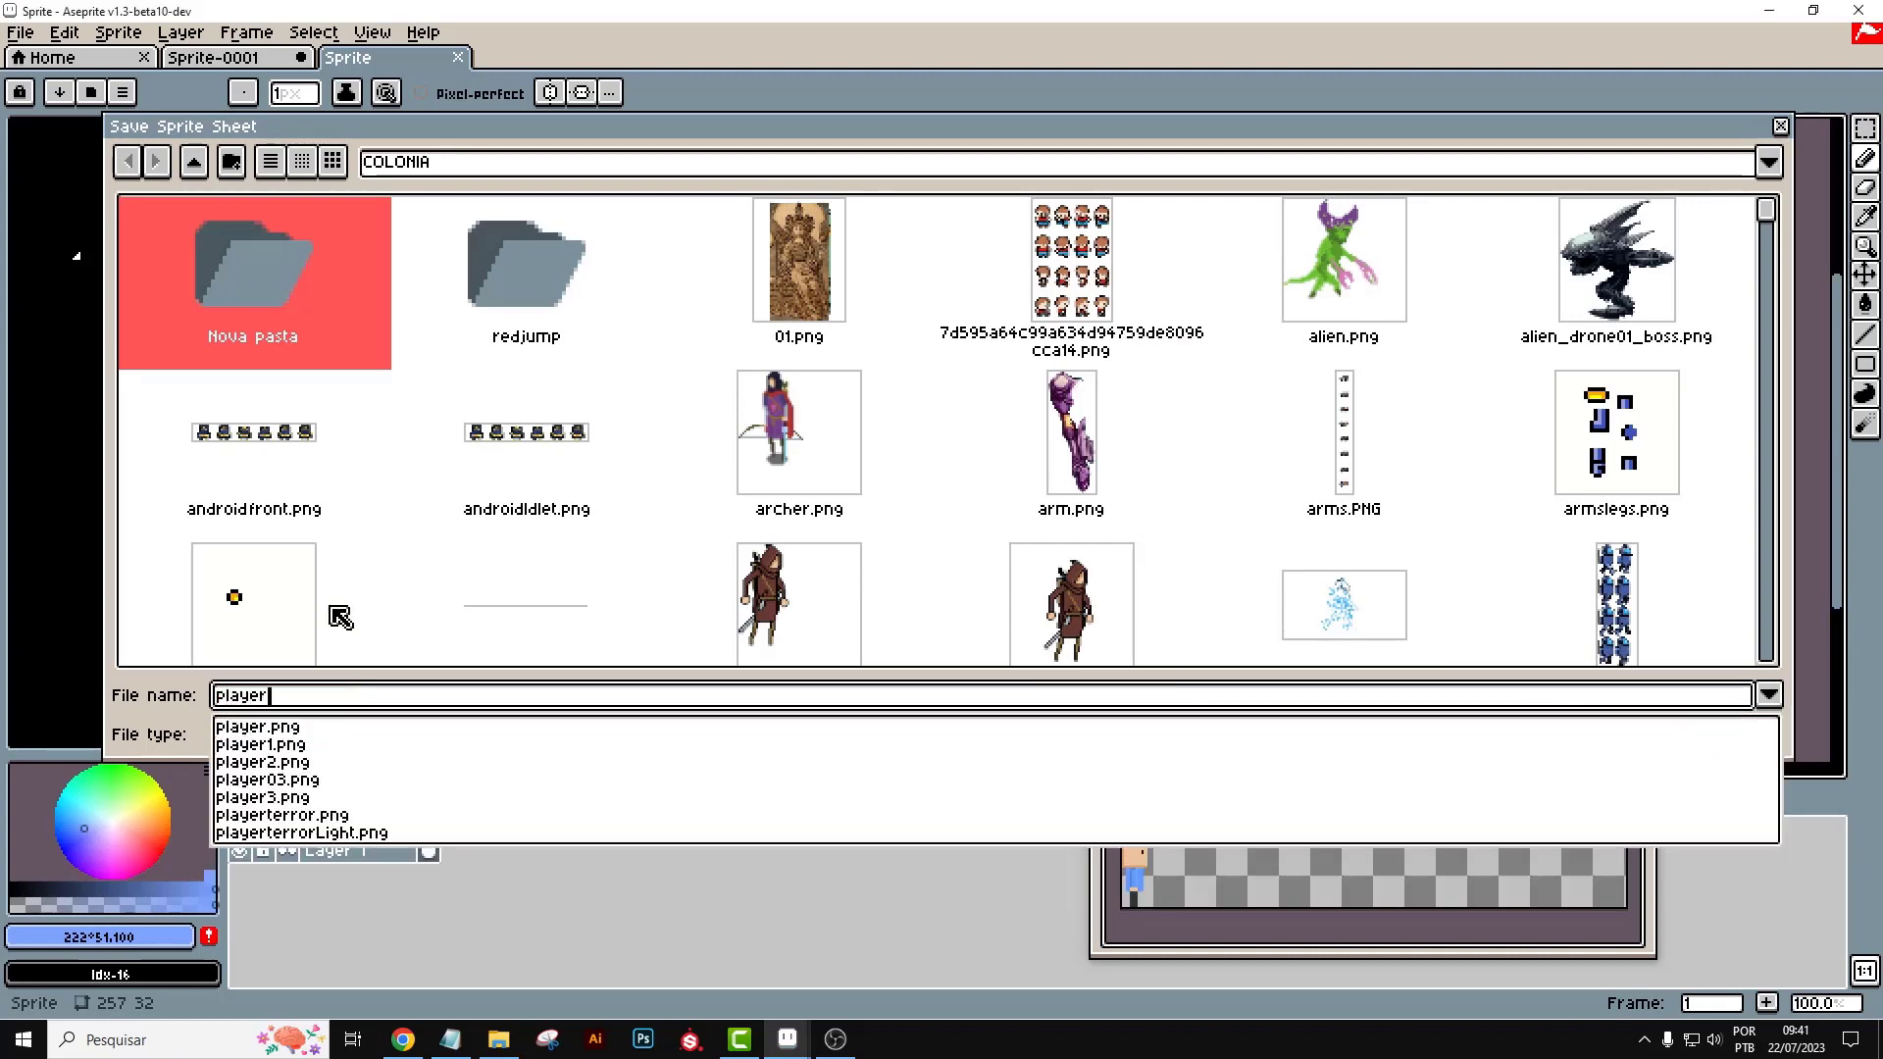
text(_protitype)
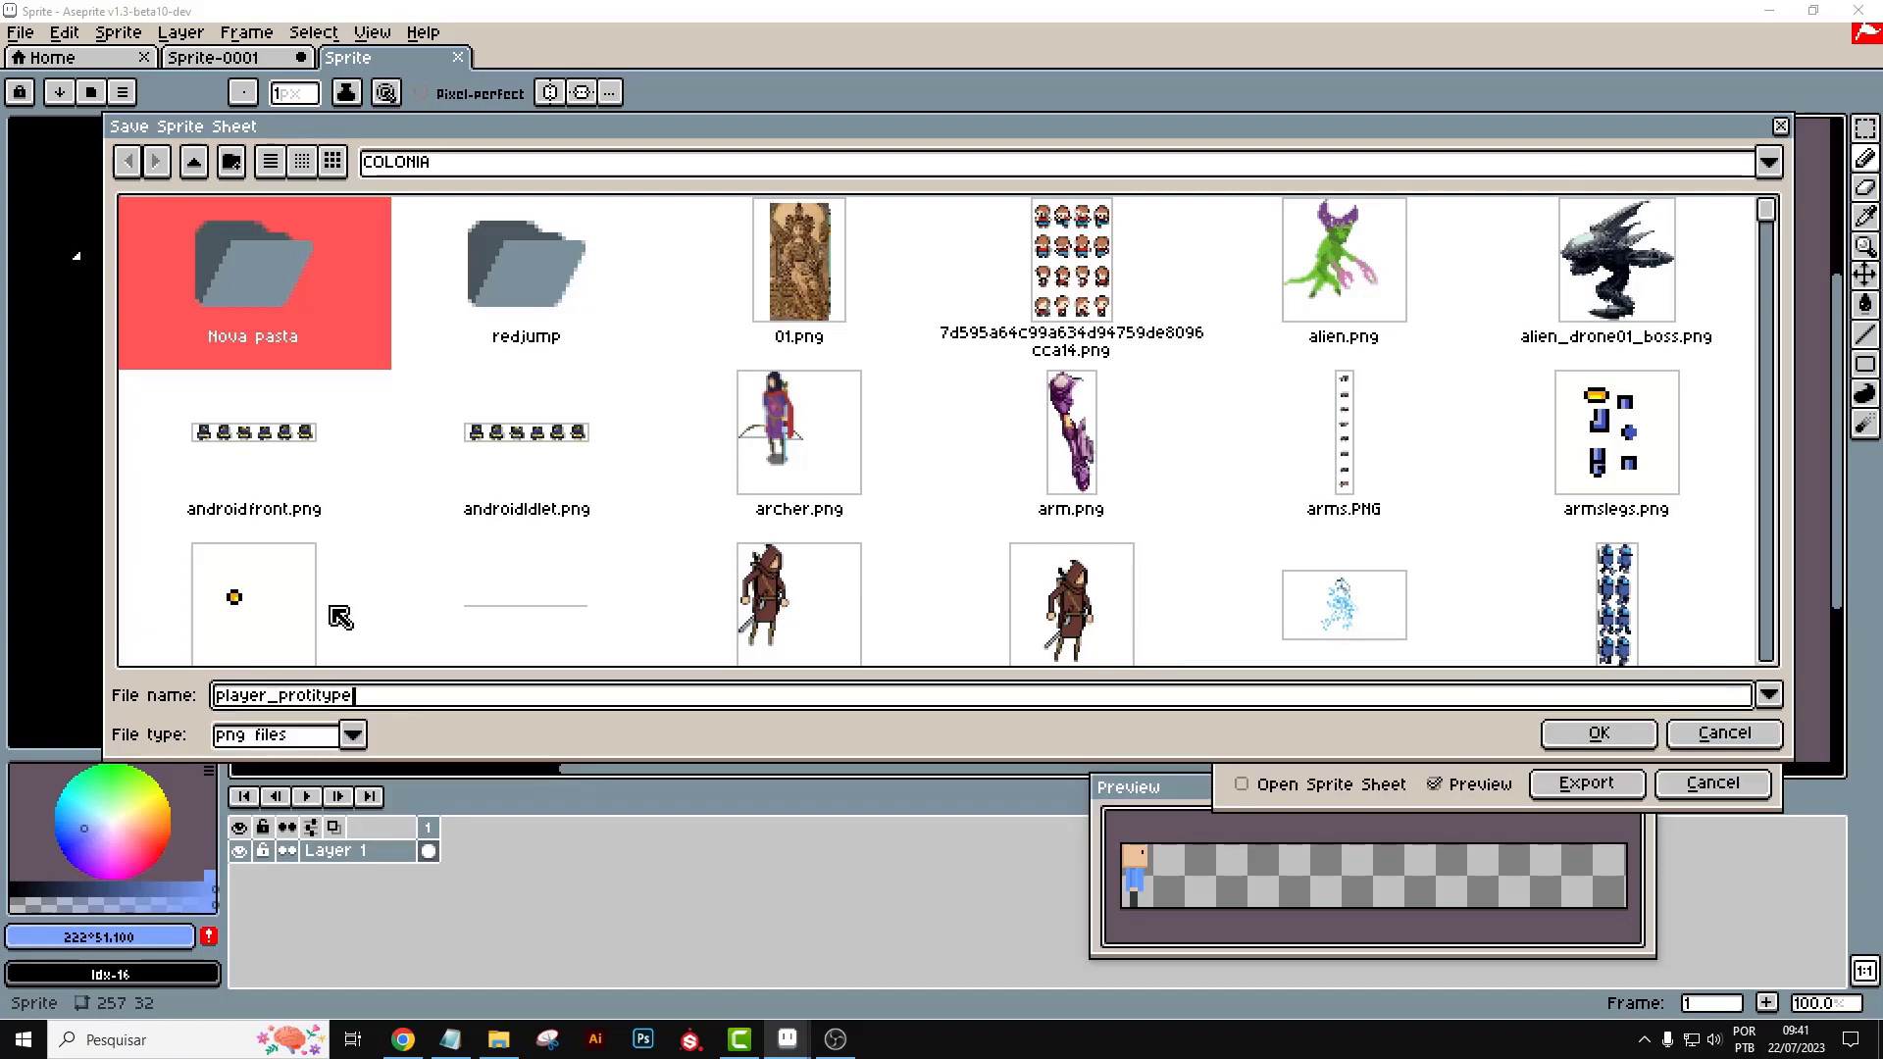
click(1604, 737)
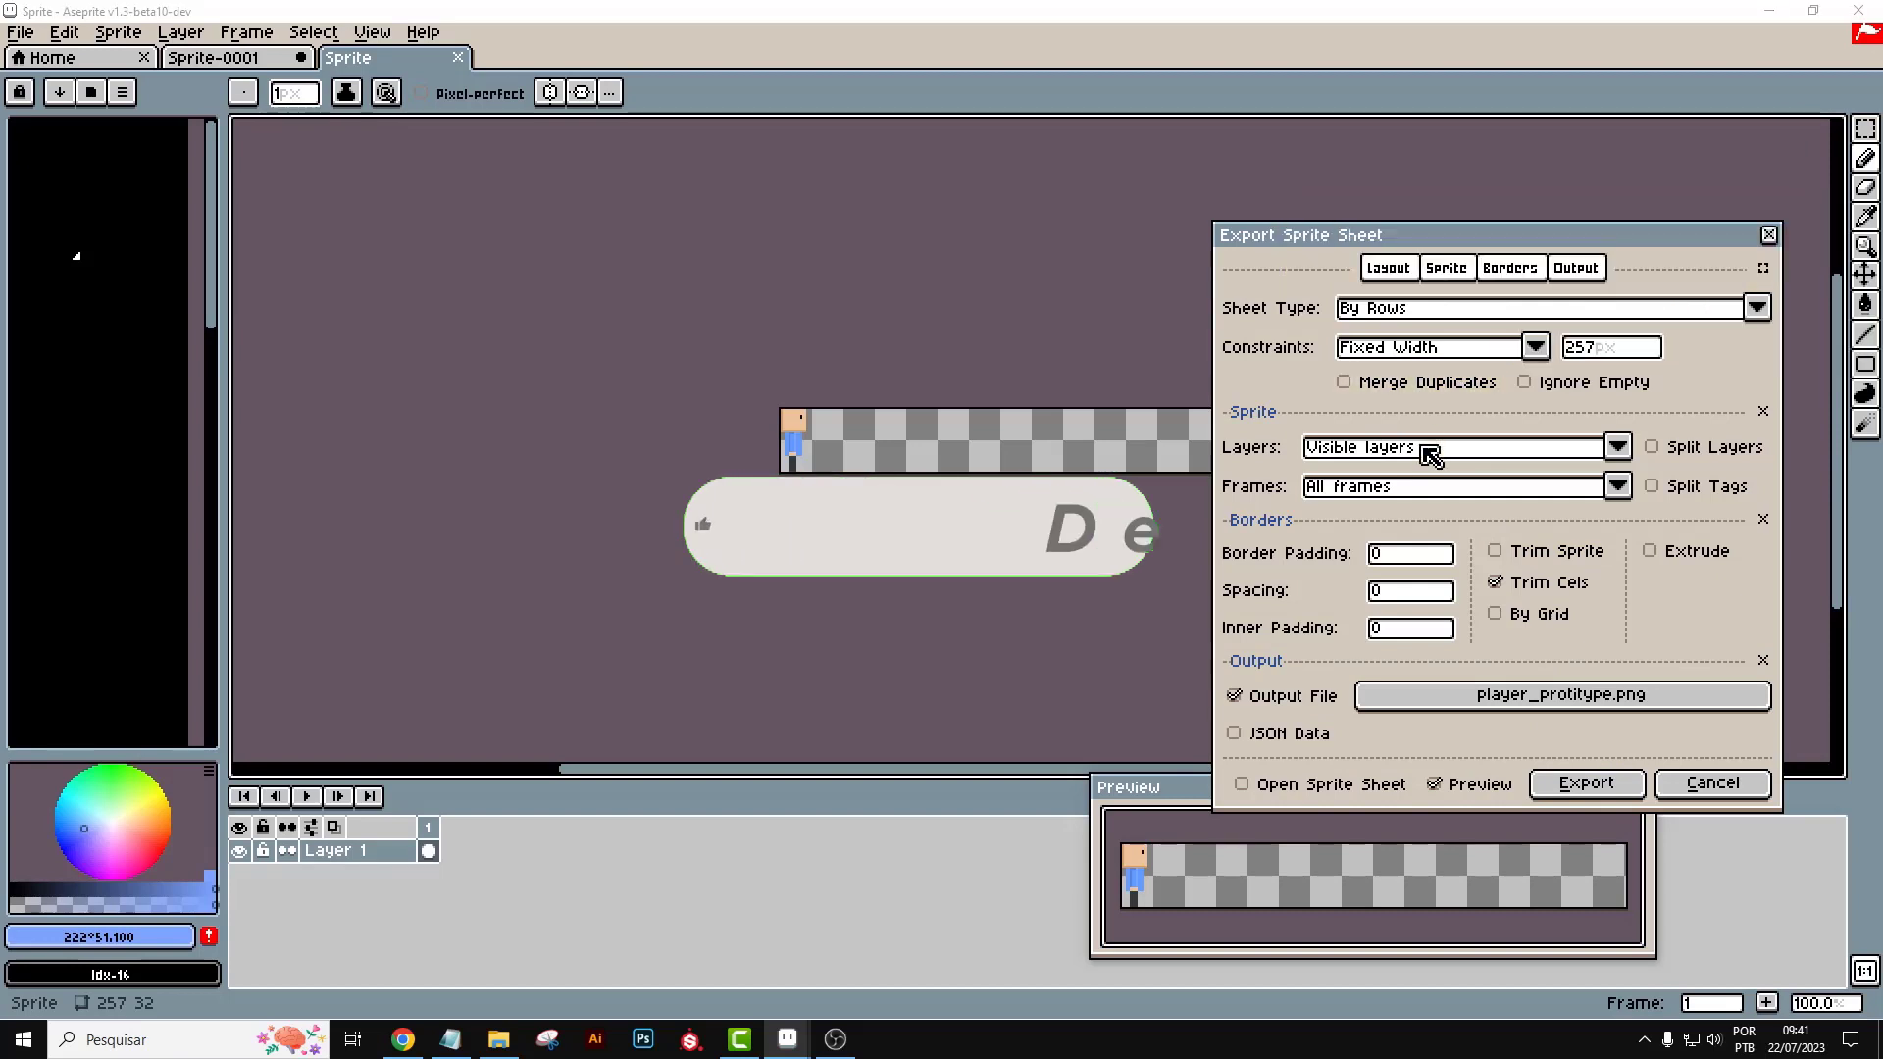
click(1623, 787)
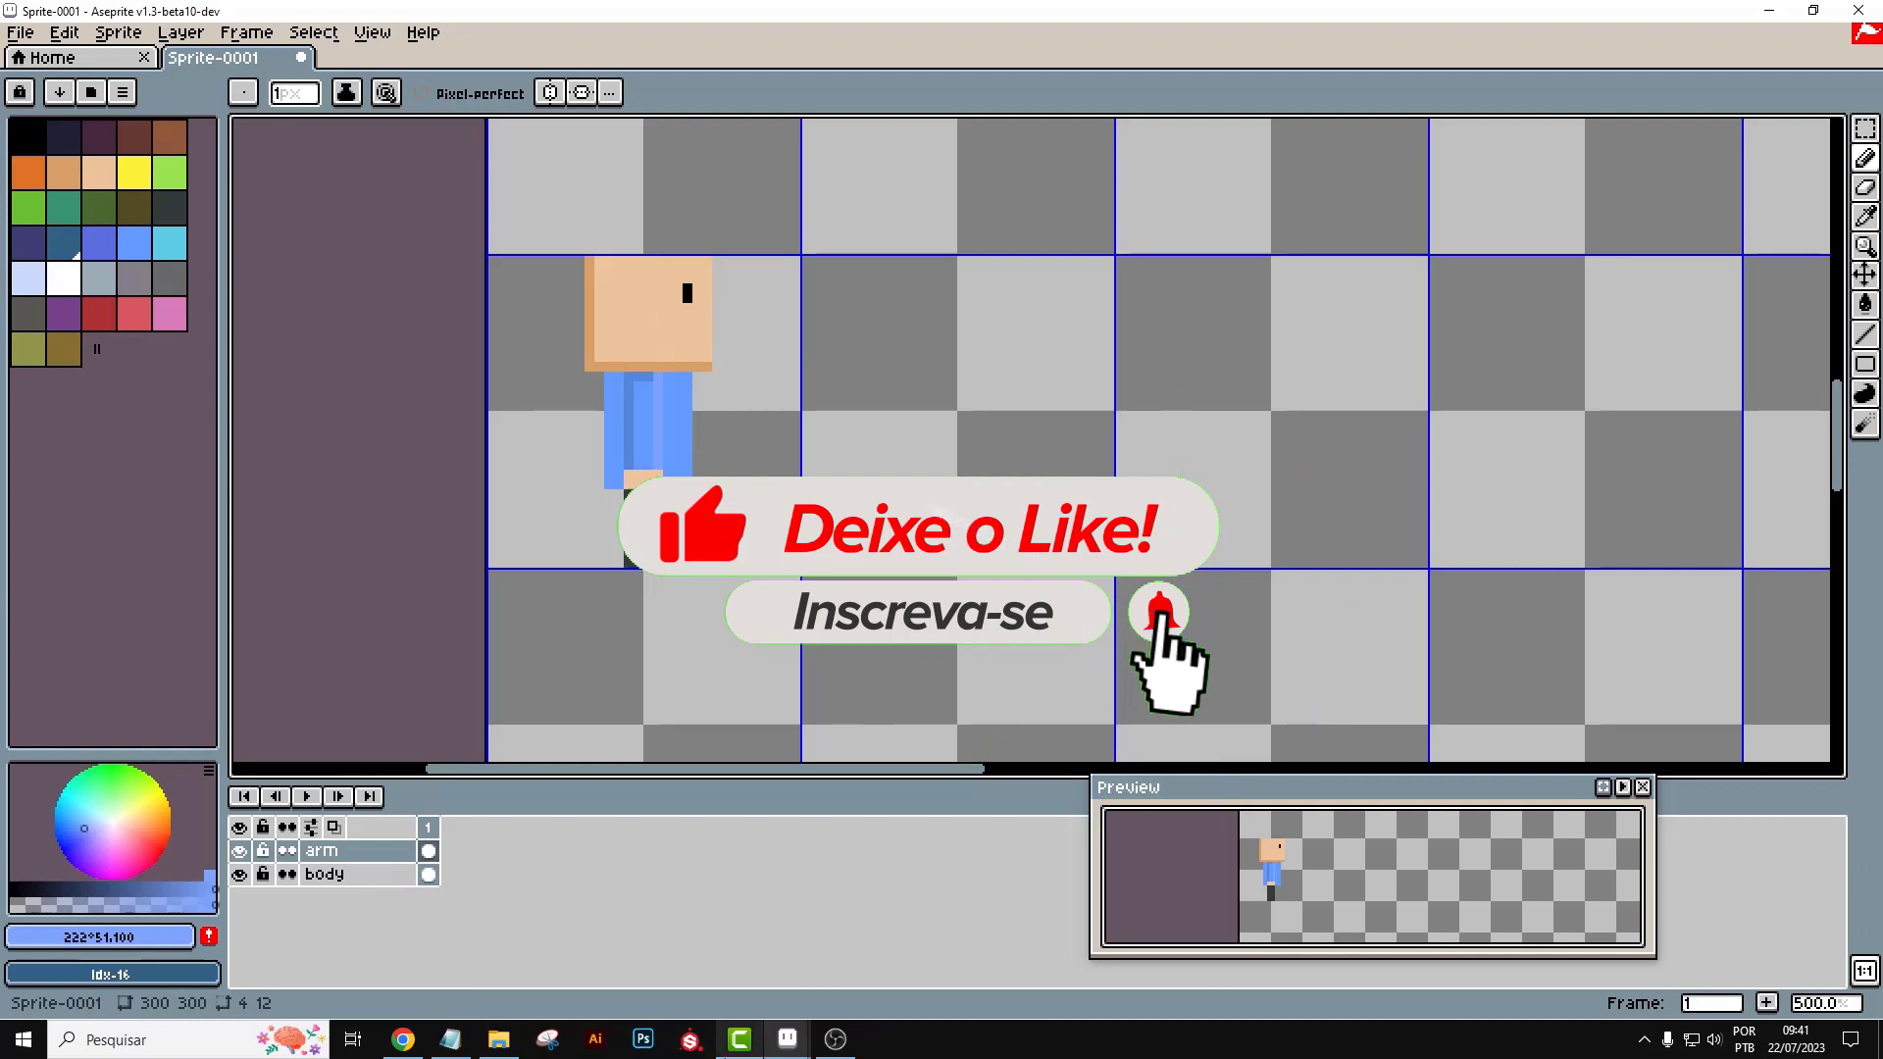
click(824, 1043)
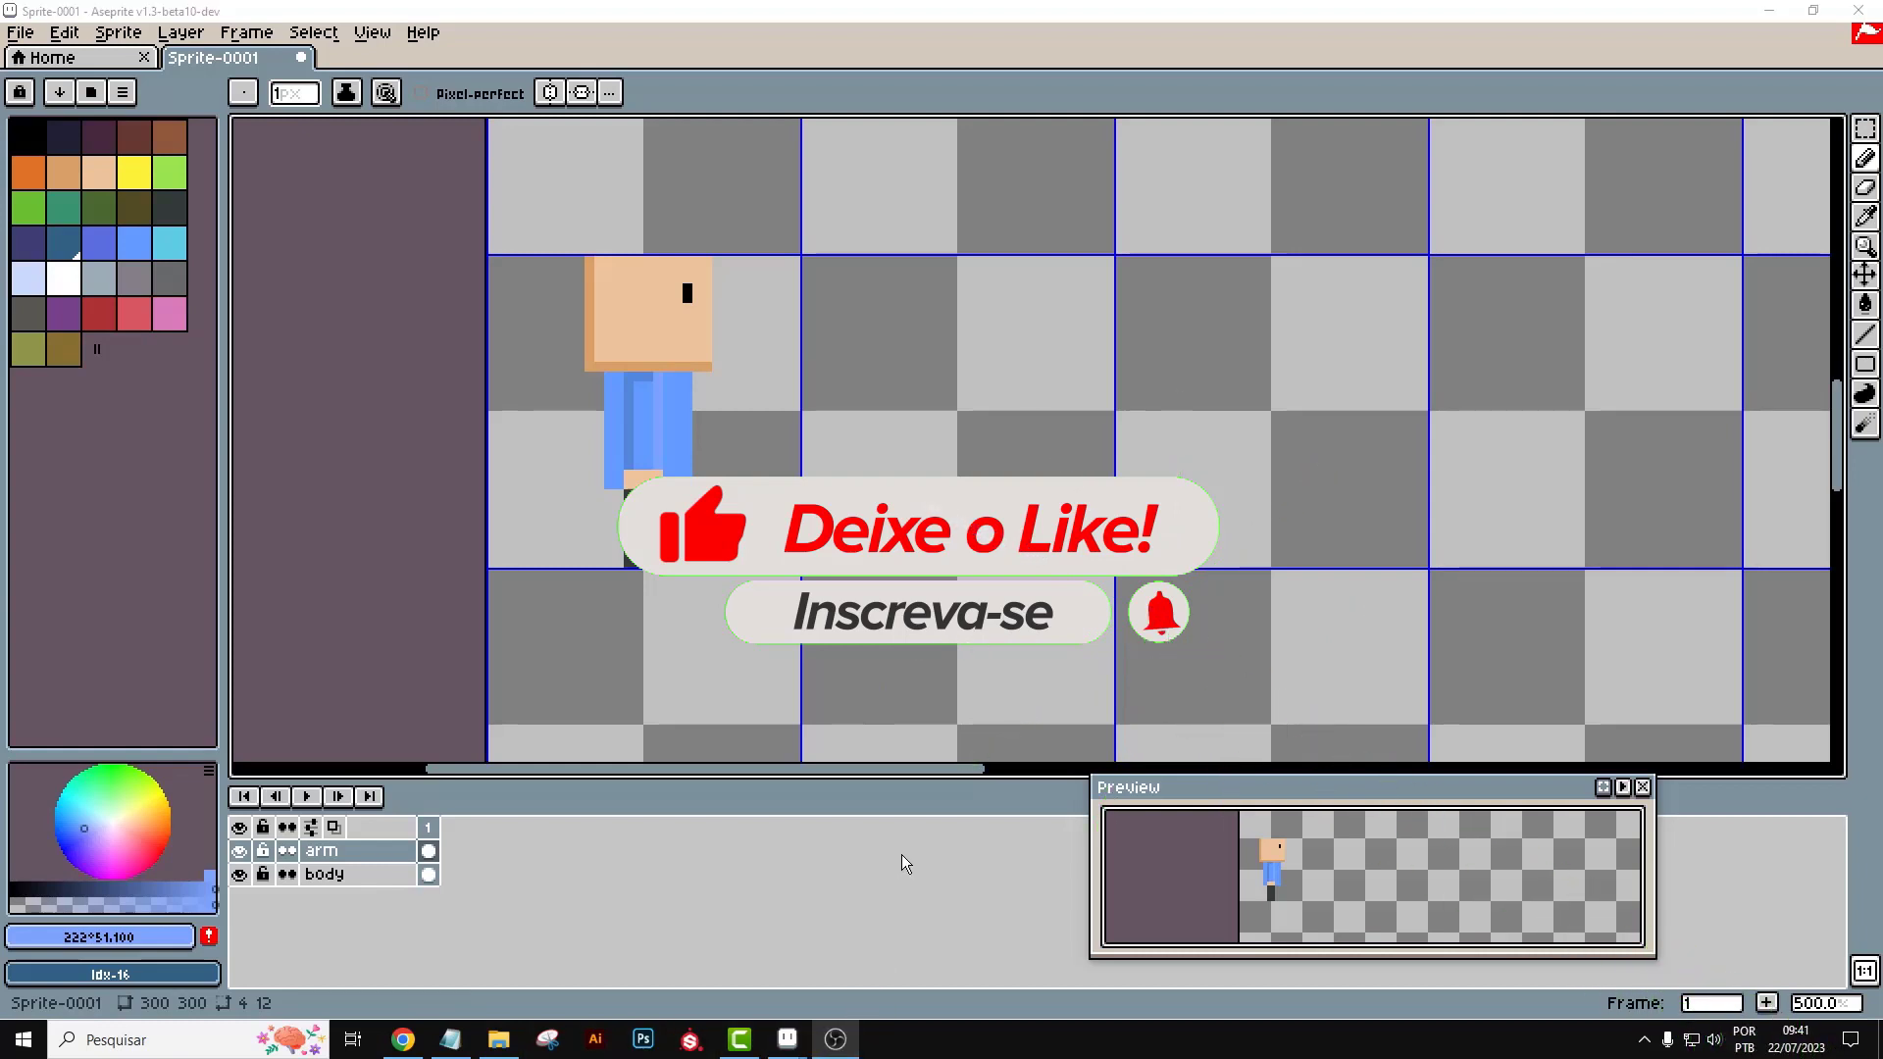